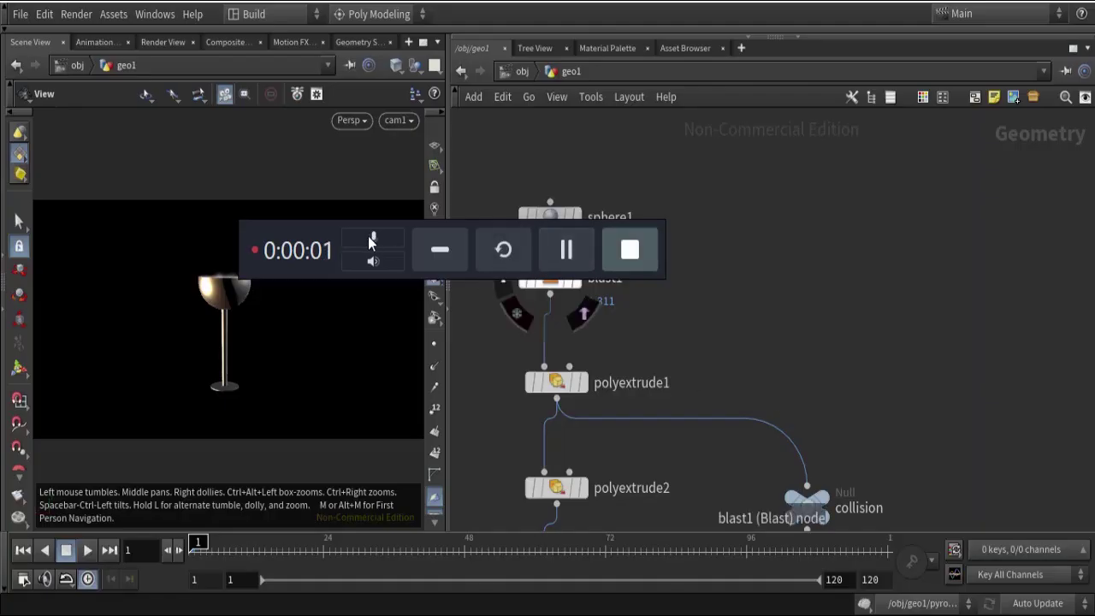
Display the sphere1 node's result in the viewport and show its parameters
{"action": "left_click_drag", "start_coordinate": [245, 230], "coordinate": [665, 594]}
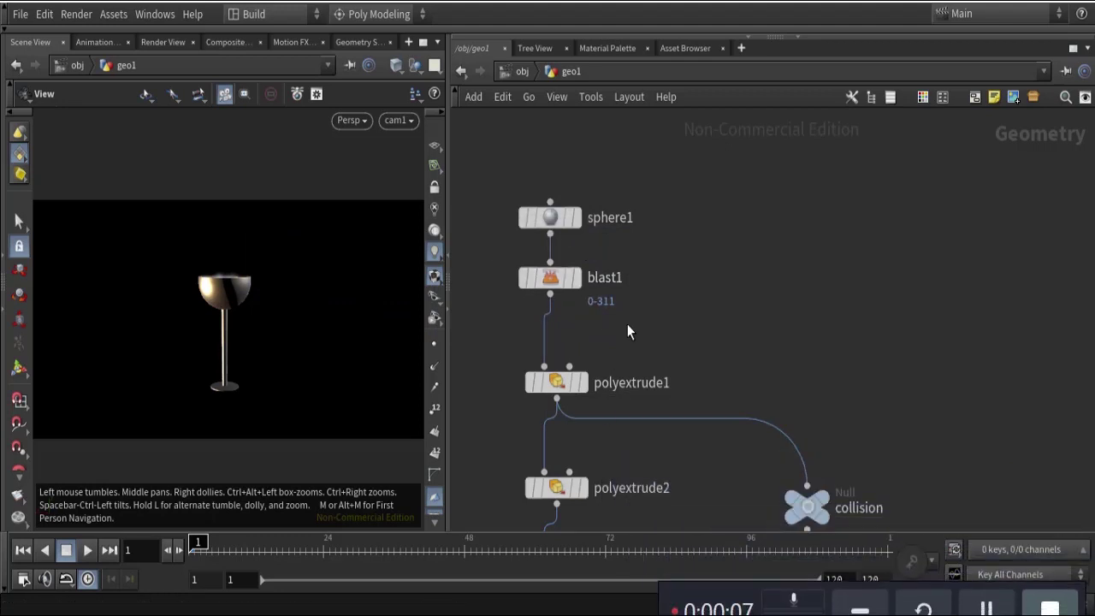
{"action": "middle_click_drag", "start_coordinate": [694, 250], "coordinate": [717, 267]}
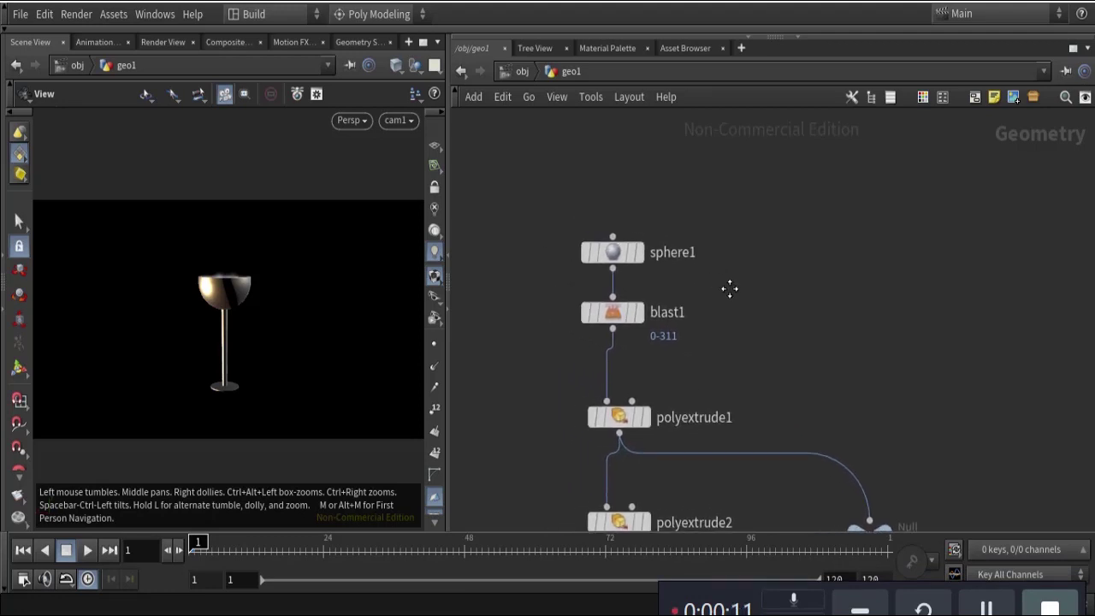
{"action": "scroll", "coordinate": [590, 194], "scroll_direction": "up", "scroll_amount": 3}
{"action": "middle_click_drag", "start_coordinate": [612, 230], "coordinate": [583, 175]}
{"action": "left_click_drag", "start_coordinate": [522, 181], "coordinate": [754, 309]}
{"action": "mouse_move", "coordinate": [668, 241]}
{"action": "left_click", "coordinate": [678, 183]}
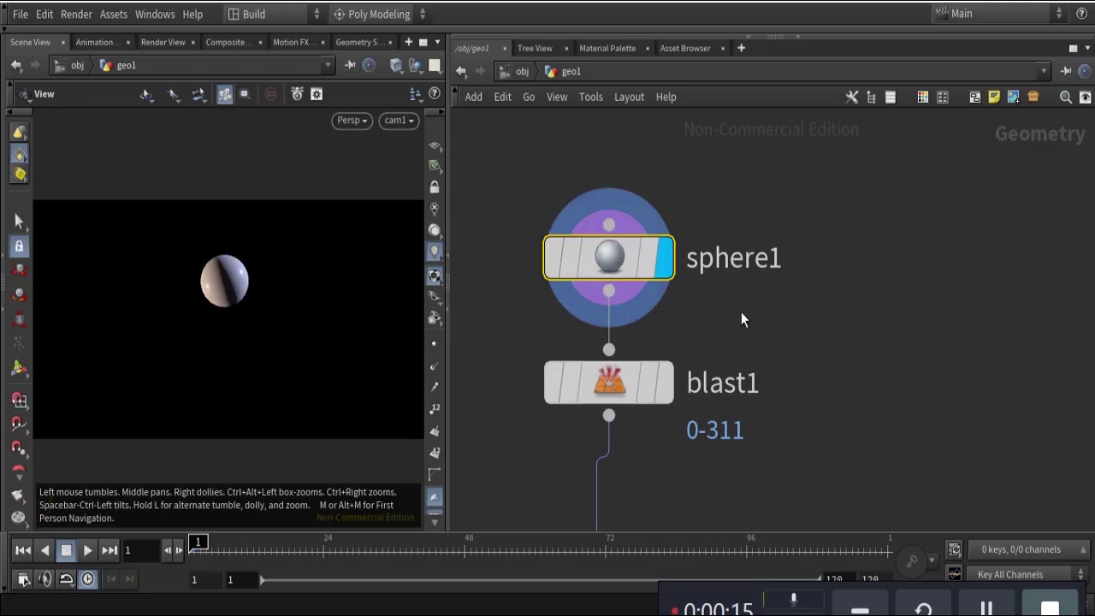
{"action": "key", "text": "p"}
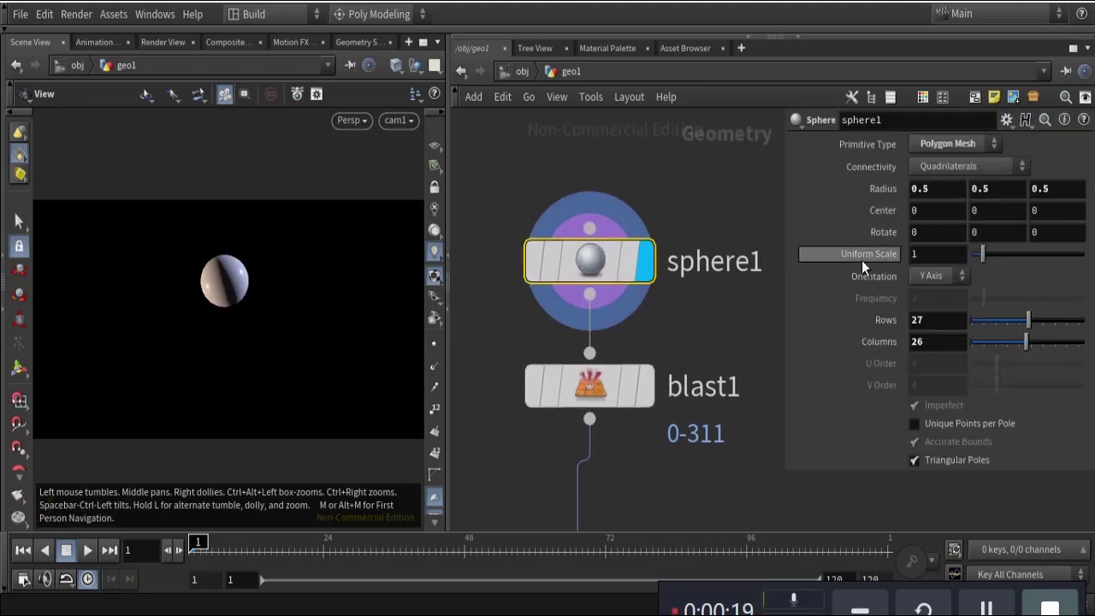
Display blast1, show its parameters and inspect the half sphere from above
{"action": "middle_click_drag", "start_coordinate": [538, 177], "coordinate": [547, 147]}
{"action": "middle_click_drag", "start_coordinate": [648, 445], "coordinate": [599, 408]}
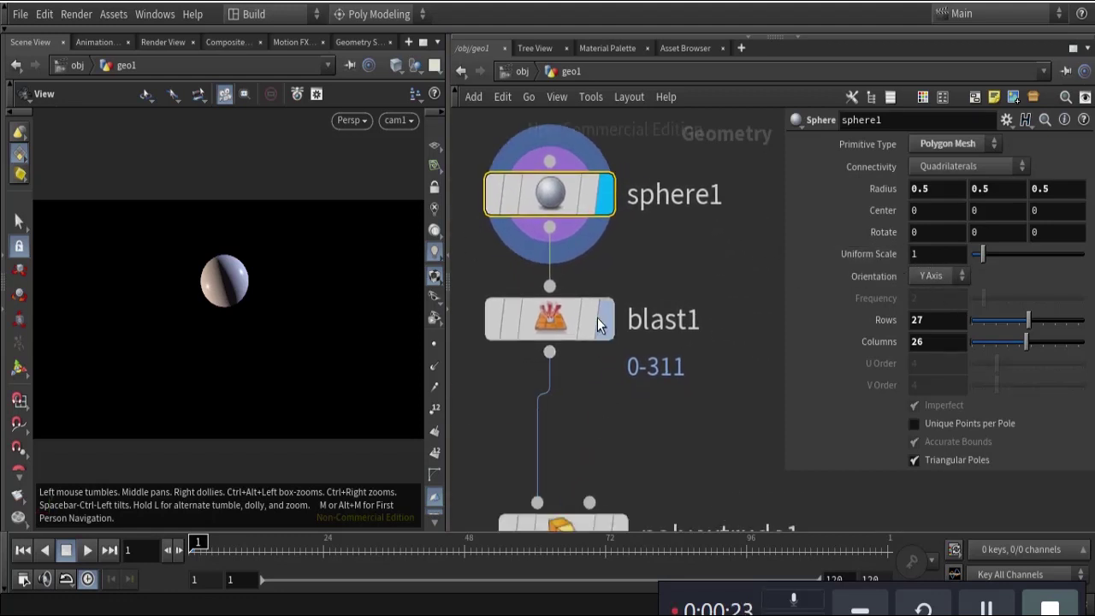
{"action": "left_click", "coordinate": [552, 323]}
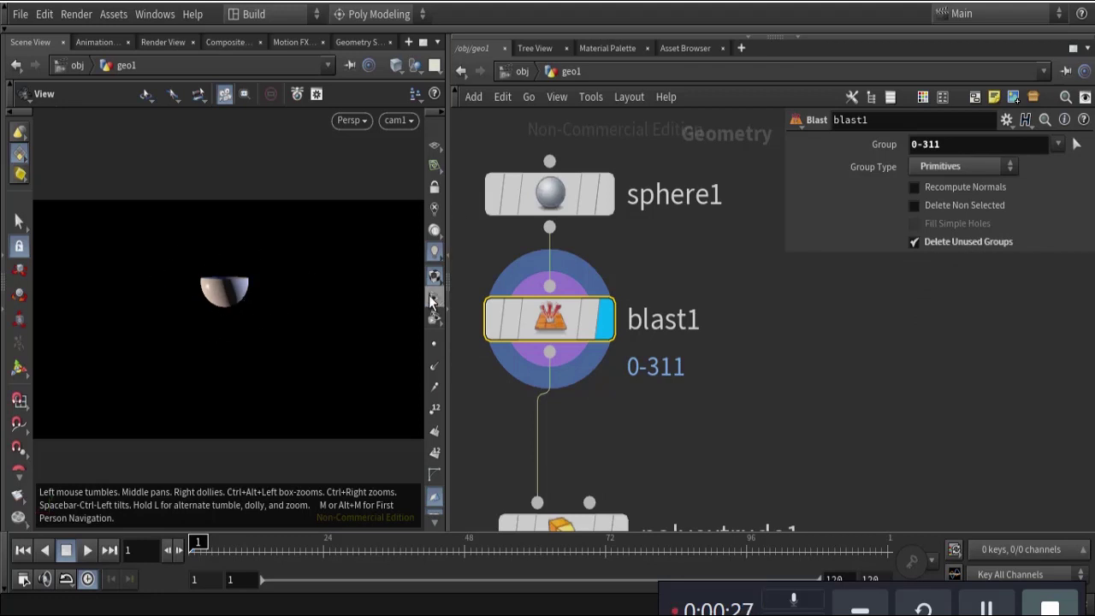
{"action": "left_click_drag", "start_coordinate": [222, 287], "coordinate": [220, 306]}
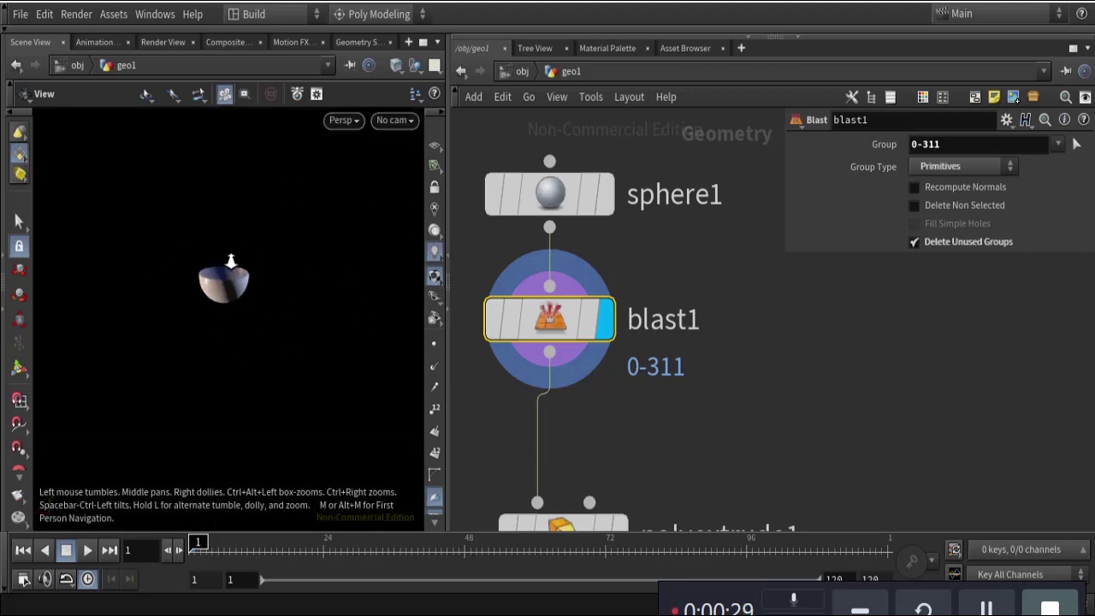
{"action": "mouse_move", "coordinate": [247, 243]}
{"action": "right_mouse_down"}
{"action": "mouse_move", "coordinate": [215, 253]}
{"action": "mouse_move", "coordinate": [232, 254]}
{"action": "right_mouse_up"}
{"action": "left_click_drag", "start_coordinate": [239, 261], "coordinate": [244, 330]}
Display polyextrude1 and review its distance, inset and output group parameters
{"action": "middle_click_drag", "start_coordinate": [690, 480], "coordinate": [722, 286]}
{"action": "mouse_move", "coordinate": [664, 346]}
{"action": "left_click", "coordinate": [672, 274]}
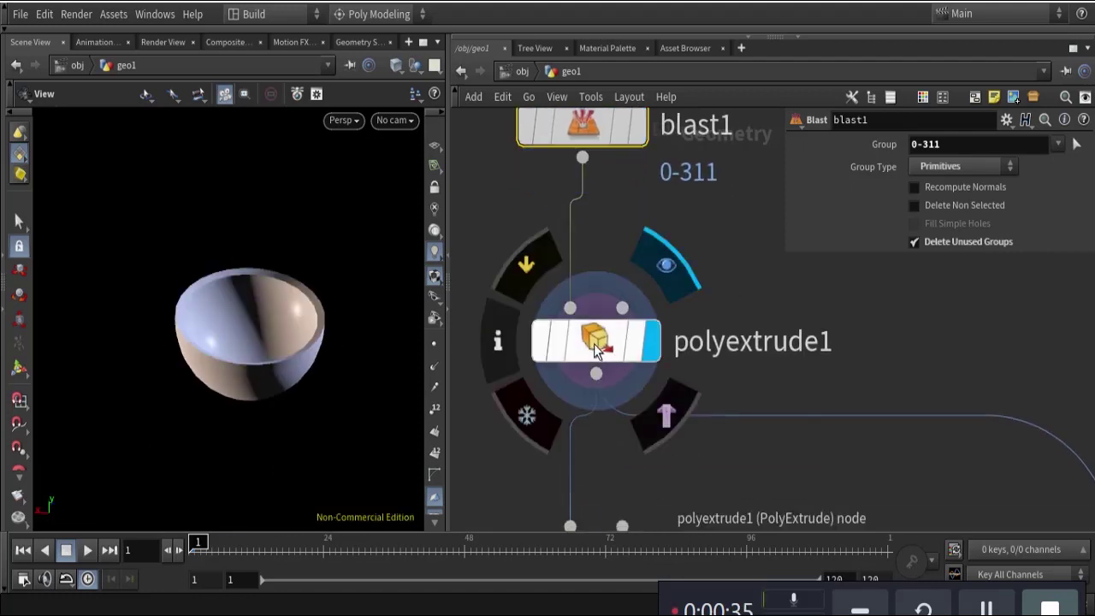
{"action": "left_click", "coordinate": [596, 347]}
{"action": "left_click_drag", "start_coordinate": [244, 333], "coordinate": [287, 285]}
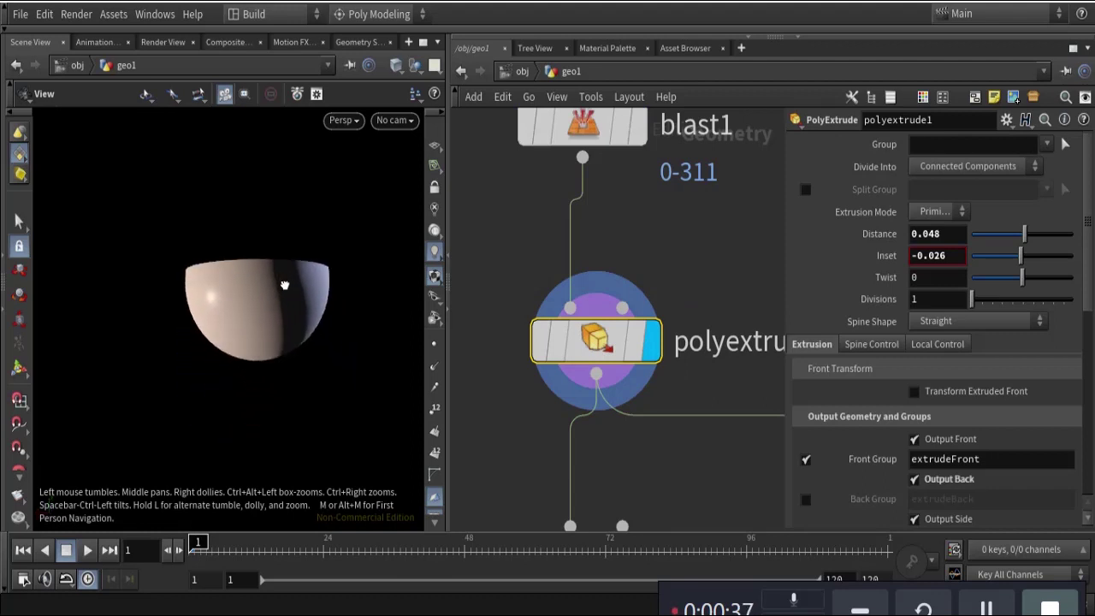
{"action": "scroll", "coordinate": [950, 487], "scroll_direction": "down", "scroll_amount": 2}
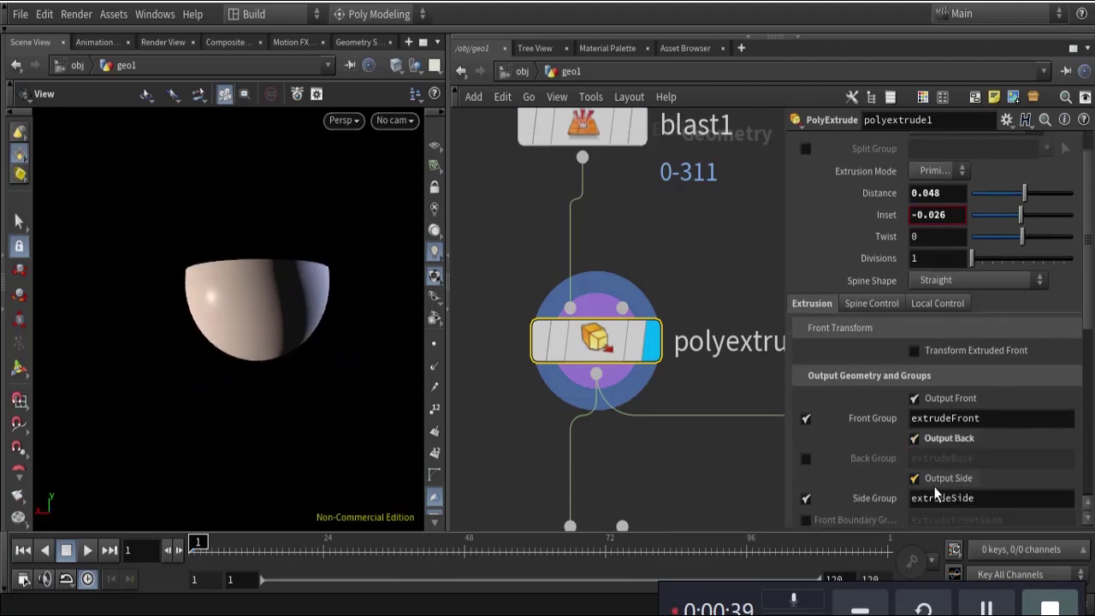
{"action": "scroll", "coordinate": [950, 484], "scroll_direction": "down", "scroll_amount": 2}
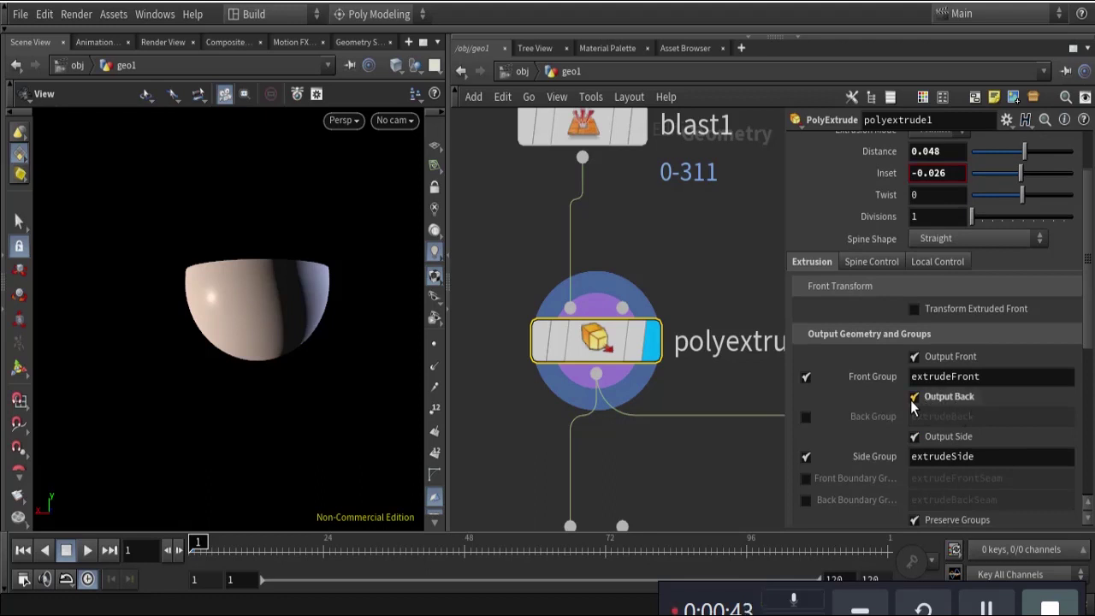
Switch polyextrude1's Output Back off and on again while inspecting the inside of the bowl
{"action": "left_click_drag", "start_coordinate": [293, 280], "coordinate": [249, 226]}
{"action": "right_click_drag", "start_coordinate": [249, 226], "coordinate": [283, 249]}
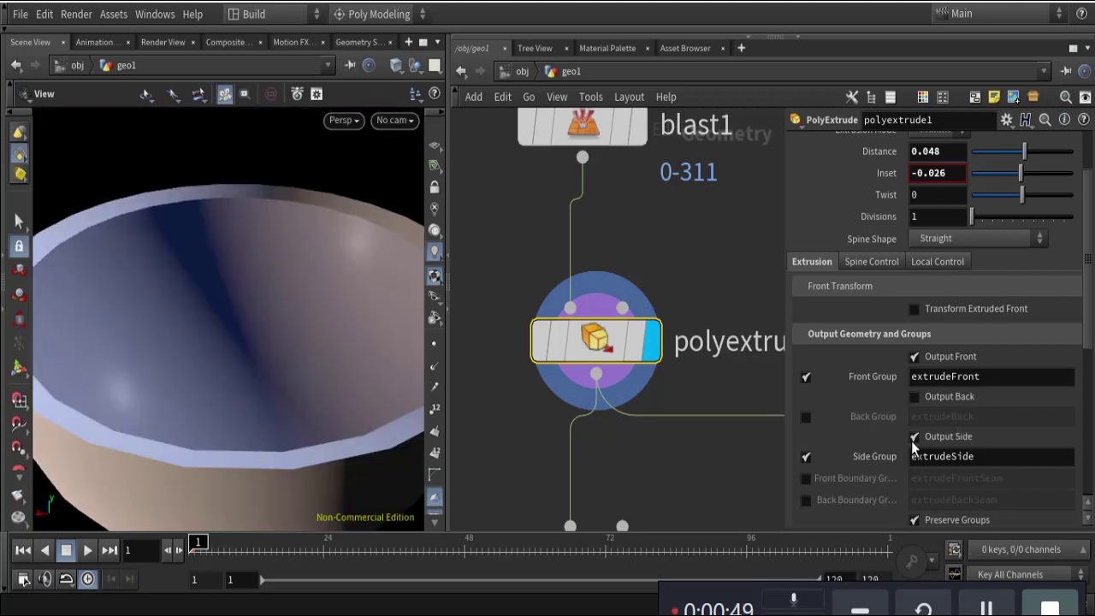
{"action": "left_click", "coordinate": [912, 397]}
{"action": "right_click_drag", "start_coordinate": [278, 254], "coordinate": [273, 281]}
{"action": "left_click_drag", "start_coordinate": [273, 280], "coordinate": [279, 276]}
{"action": "scroll", "coordinate": [646, 466], "scroll_direction": "down", "scroll_amount": 1}
Display polyextrude2 and view the whole glass with its stem from the side
{"action": "middle_click_drag", "start_coordinate": [646, 466], "coordinate": [648, 253]}
{"action": "middle_click_drag", "start_coordinate": [691, 371], "coordinate": [626, 337]}
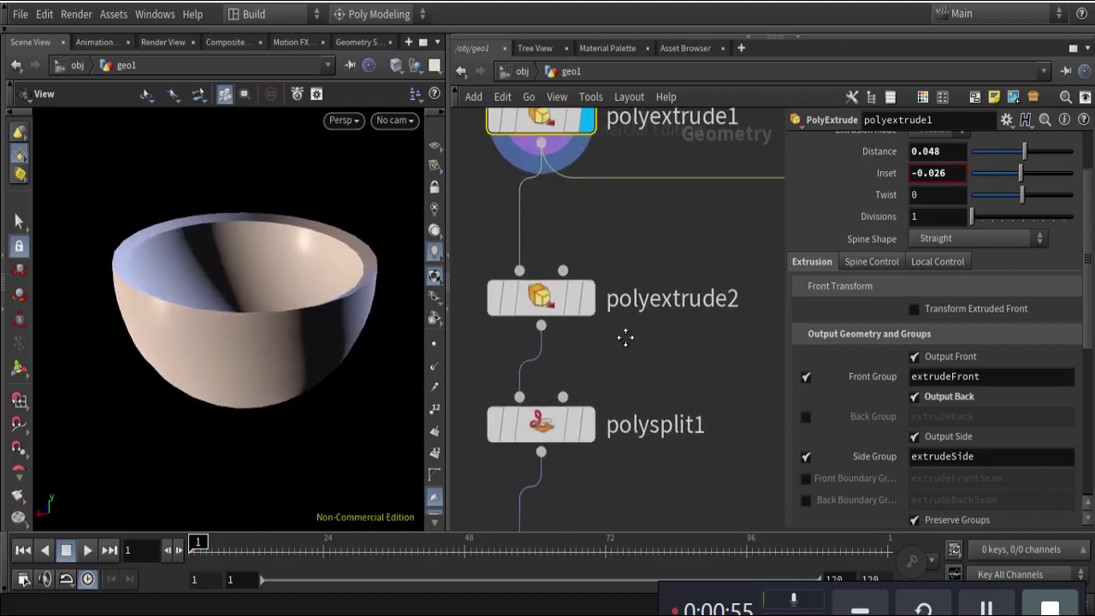
{"action": "scroll", "coordinate": [620, 320], "scroll_direction": "up", "scroll_amount": 2}
{"action": "left_click", "coordinate": [609, 217]}
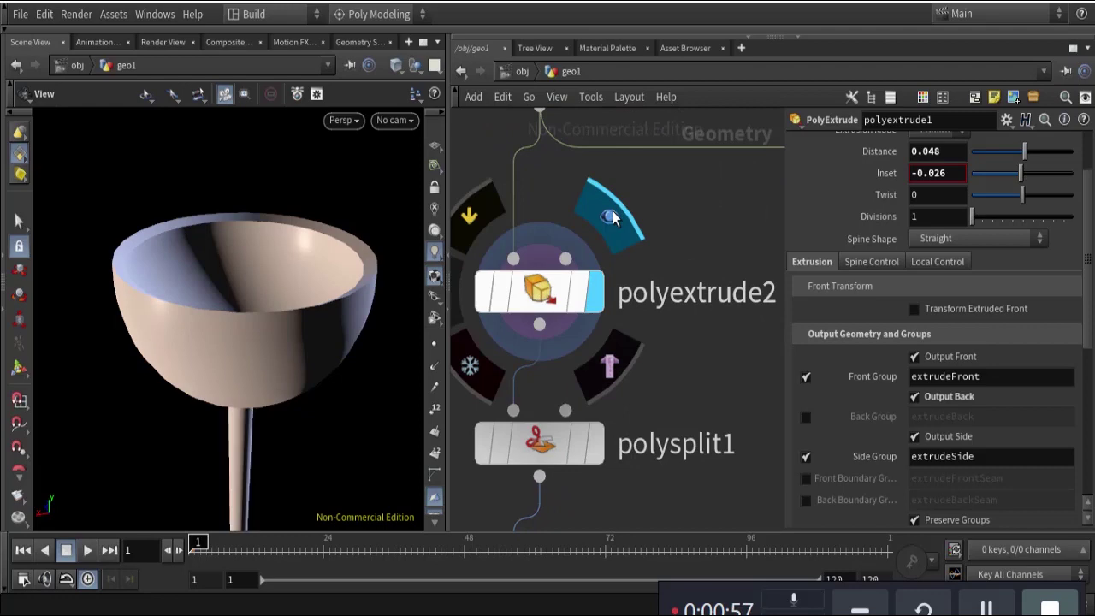
{"action": "mouse_move", "coordinate": [255, 374]}
{"action": "right_mouse_down"}
{"action": "mouse_move", "coordinate": [258, 328]}
{"action": "mouse_move", "coordinate": [253, 381]}
{"action": "right_mouse_up"}
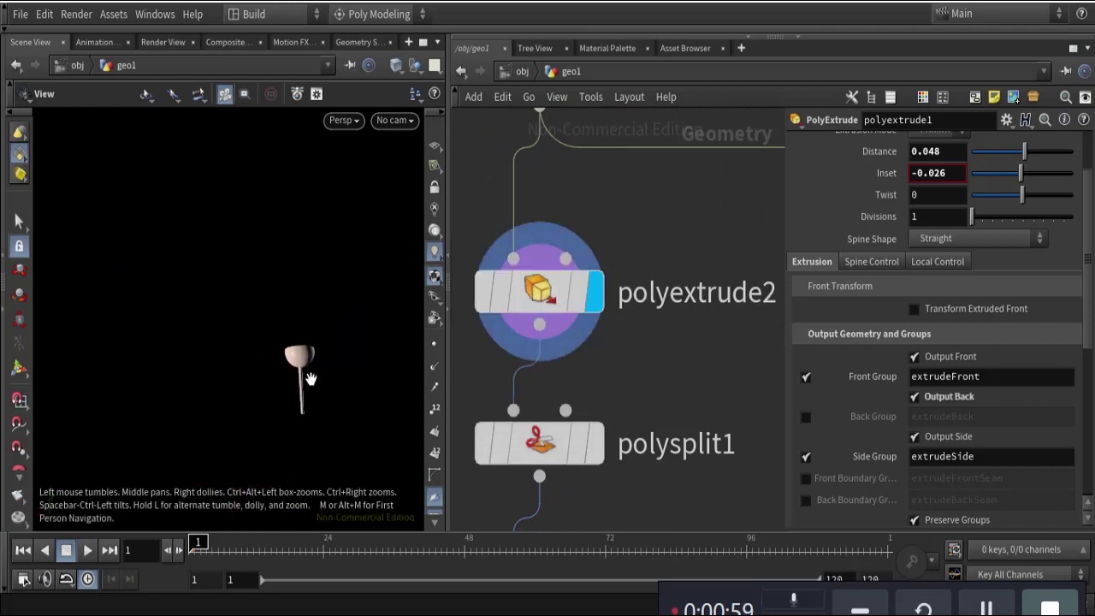
{"action": "right_click_drag", "start_coordinate": [348, 360], "coordinate": [299, 384]}
{"action": "mouse_move", "coordinate": [299, 384]}
{"action": "left_mouse_down"}
{"action": "mouse_move", "coordinate": [283, 342]}
{"action": "mouse_move", "coordinate": [279, 379]}
{"action": "mouse_move", "coordinate": [286, 349]}
{"action": "mouse_move", "coordinate": [310, 376]}
{"action": "mouse_move", "coordinate": [290, 373]}
{"action": "left_mouse_up"}
Display polysplit1 and inspect the edge loop near the lower end of the stem
{"action": "middle_click_drag", "start_coordinate": [663, 409], "coordinate": [689, 279]}
{"action": "mouse_move", "coordinate": [625, 298]}
{"action": "left_click", "coordinate": [642, 246]}
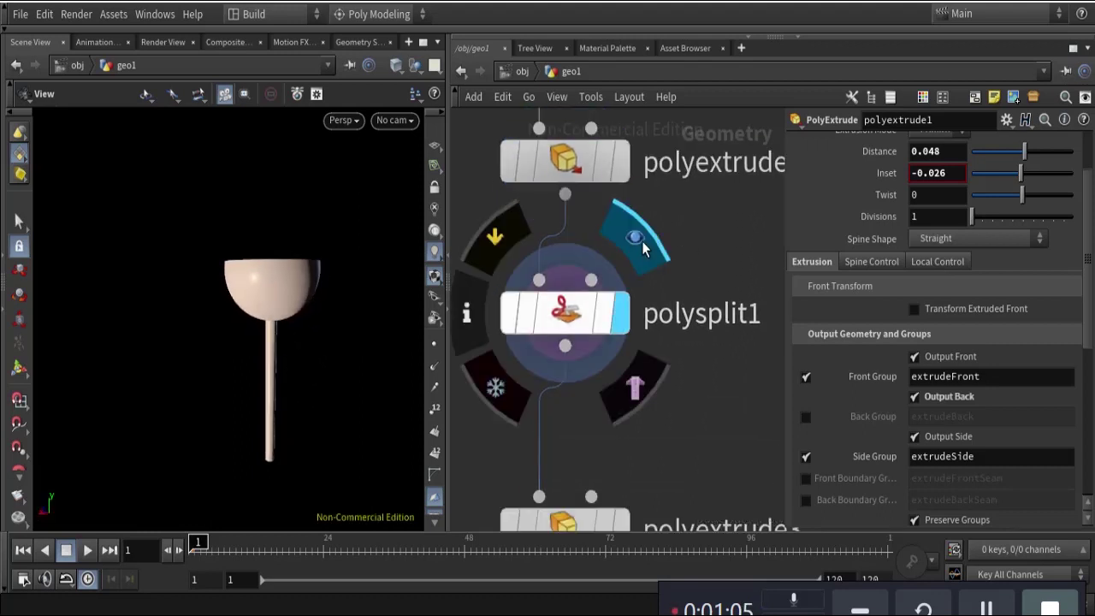
{"action": "scroll", "coordinate": [266, 476], "scroll_direction": "up", "scroll_amount": 5}
{"action": "middle_click_drag", "start_coordinate": [269, 464], "coordinate": [311, 423]}
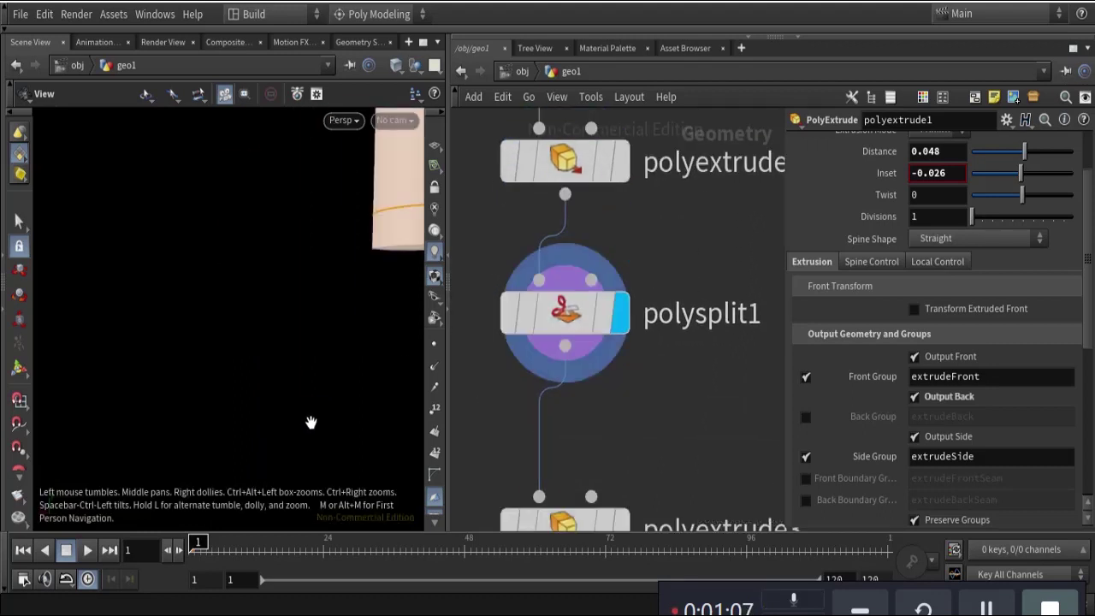
{"action": "middle_click_drag", "start_coordinate": [367, 312], "coordinate": [298, 339]}
{"action": "left_click_drag", "start_coordinate": [300, 337], "coordinate": [344, 331]}
Display the polyextrude node below polysplit1 and inspect the disc-shaped foot of the glass
{"action": "middle_click_drag", "start_coordinate": [637, 366], "coordinate": [655, 283]}
{"action": "left_click", "coordinate": [652, 281]}
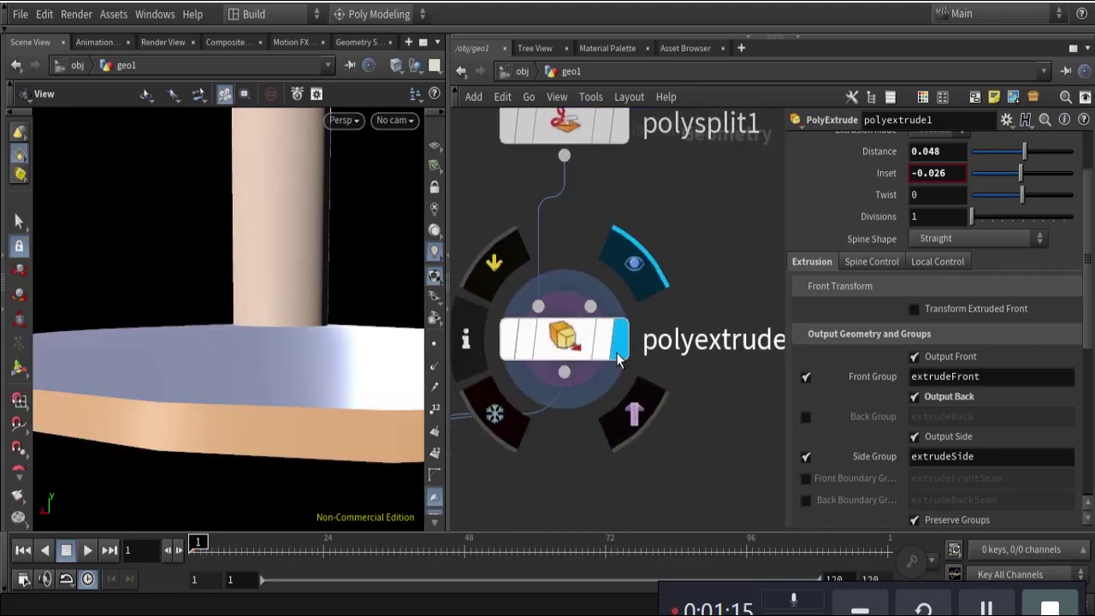
{"action": "scroll", "coordinate": [291, 257], "scroll_direction": "down", "scroll_amount": 5}
{"action": "scroll", "coordinate": [289, 259], "scroll_direction": "up", "scroll_amount": 4}
{"action": "left_click_drag", "start_coordinate": [296, 258], "coordinate": [322, 275]}
{"action": "scroll", "coordinate": [613, 440], "scroll_direction": "down", "scroll_amount": 3}
Display blast3, show its parameters and frame its inner bowl surface in the viewport
{"action": "middle_click_drag", "start_coordinate": [613, 458], "coordinate": [767, 246]}
{"action": "middle_click_drag", "start_coordinate": [728, 341], "coordinate": [702, 247]}
{"action": "scroll", "coordinate": [702, 247], "scroll_direction": "down", "scroll_amount": 3}
{"action": "middle_click_drag", "start_coordinate": [657, 279], "coordinate": [628, 281]}
{"action": "middle_click_drag", "start_coordinate": [719, 252], "coordinate": [662, 178]}
{"action": "scroll", "coordinate": [662, 179], "scroll_direction": "down", "scroll_amount": 3}
{"action": "scroll", "coordinate": [645, 290], "scroll_direction": "up", "scroll_amount": 8}
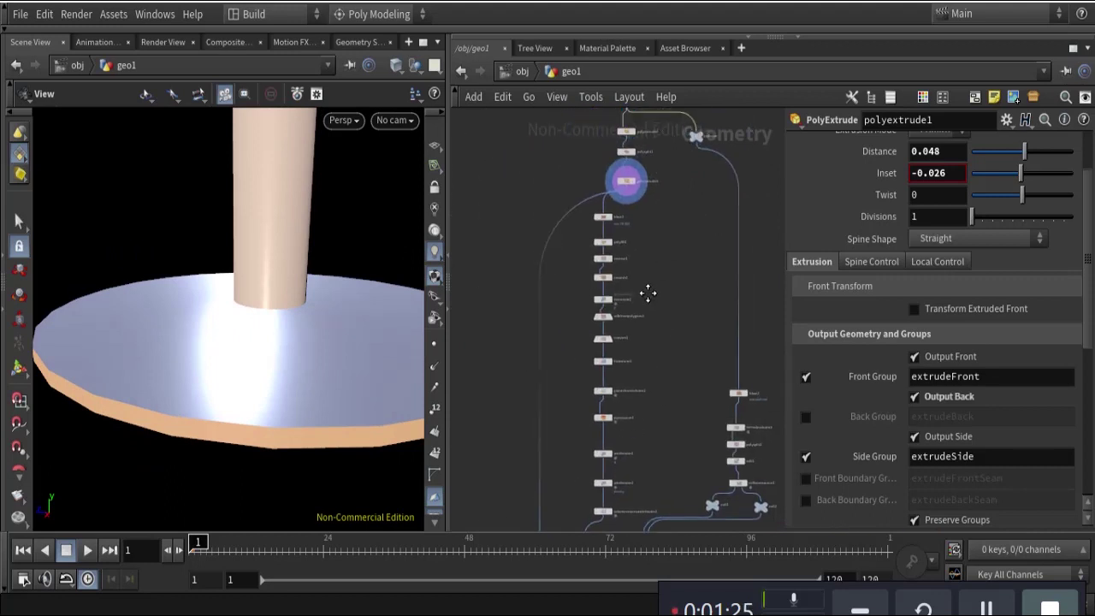
{"action": "mouse_move", "coordinate": [581, 326]}
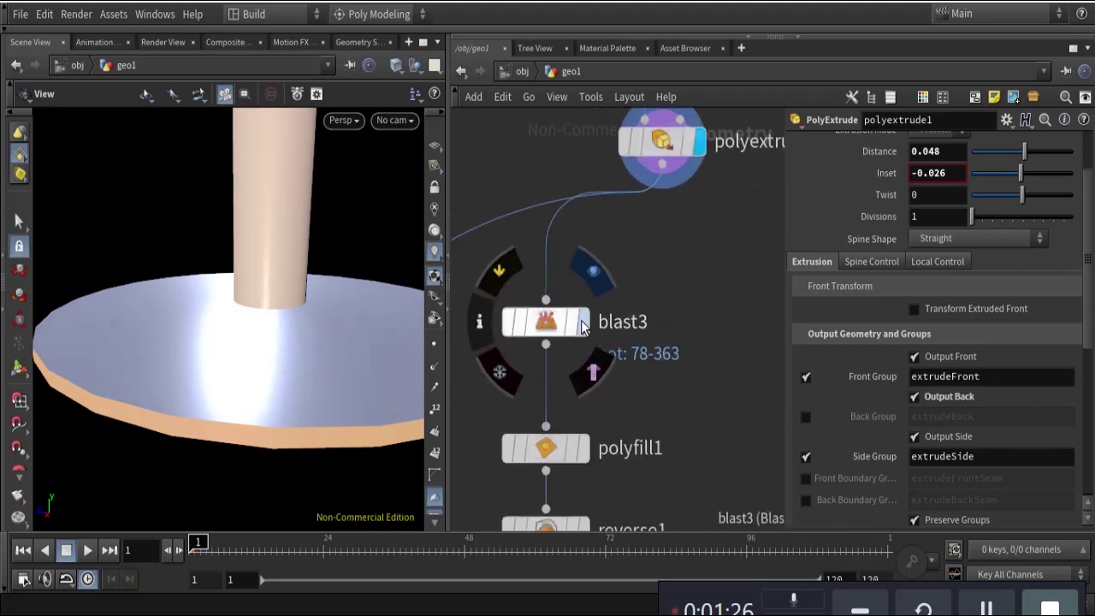
{"action": "left_click", "coordinate": [593, 275]}
{"action": "left_click", "coordinate": [545, 322]}
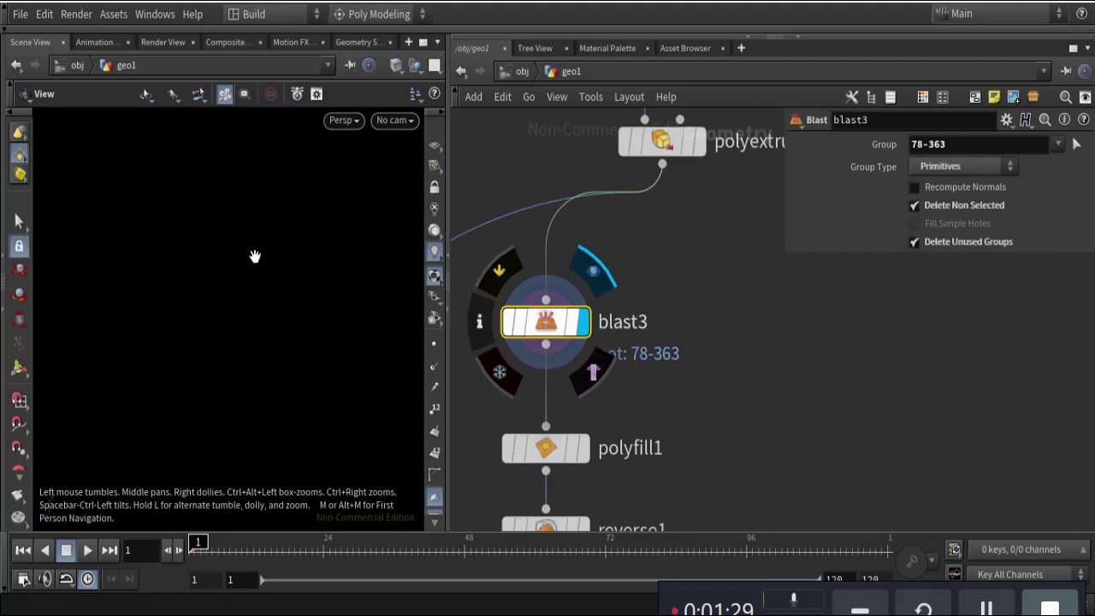
{"action": "key", "text": "f"}
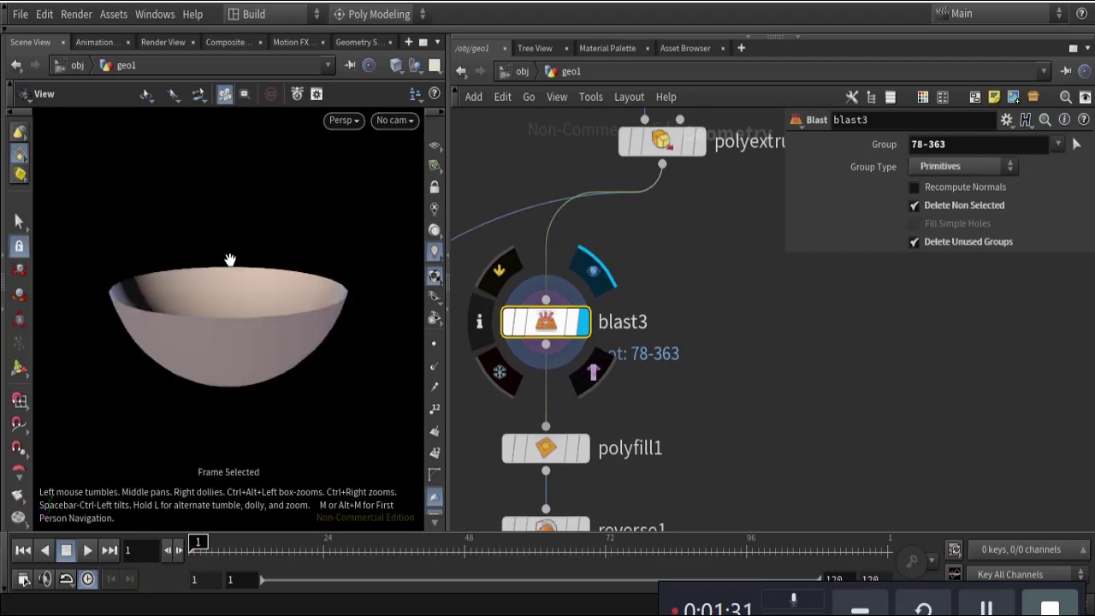
{"action": "mouse_move", "coordinate": [215, 304]}
{"action": "left_mouse_down"}
{"action": "mouse_move", "coordinate": [206, 345]}
{"action": "mouse_move", "coordinate": [224, 319]}
{"action": "left_mouse_up"}
Template the wine_glass null so the glass shows as a wireframe around the inner bowl surface
{"action": "scroll", "coordinate": [790, 395], "scroll_direction": "down", "scroll_amount": 3}
{"action": "middle_click_drag", "start_coordinate": [783, 392], "coordinate": [805, 194]}
{"action": "middle_click_drag", "start_coordinate": [594, 285], "coordinate": [672, 103]}
{"action": "middle_click_drag", "start_coordinate": [627, 262], "coordinate": [582, 57]}
{"action": "scroll", "coordinate": [588, 197], "scroll_direction": "down", "scroll_amount": 3}
{"action": "middle_click_drag", "start_coordinate": [556, 522], "coordinate": [593, 255]}
{"action": "scroll", "coordinate": [593, 254], "scroll_direction": "up", "scroll_amount": 2}
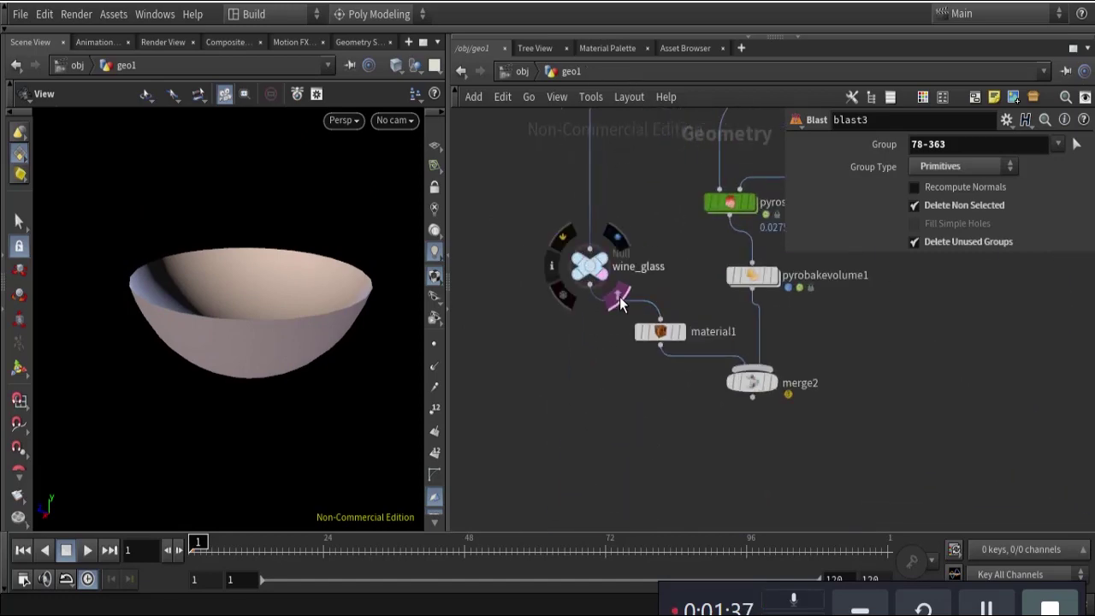
{"action": "left_click", "coordinate": [619, 301]}
{"action": "left_click_drag", "start_coordinate": [299, 272], "coordinate": [244, 269]}
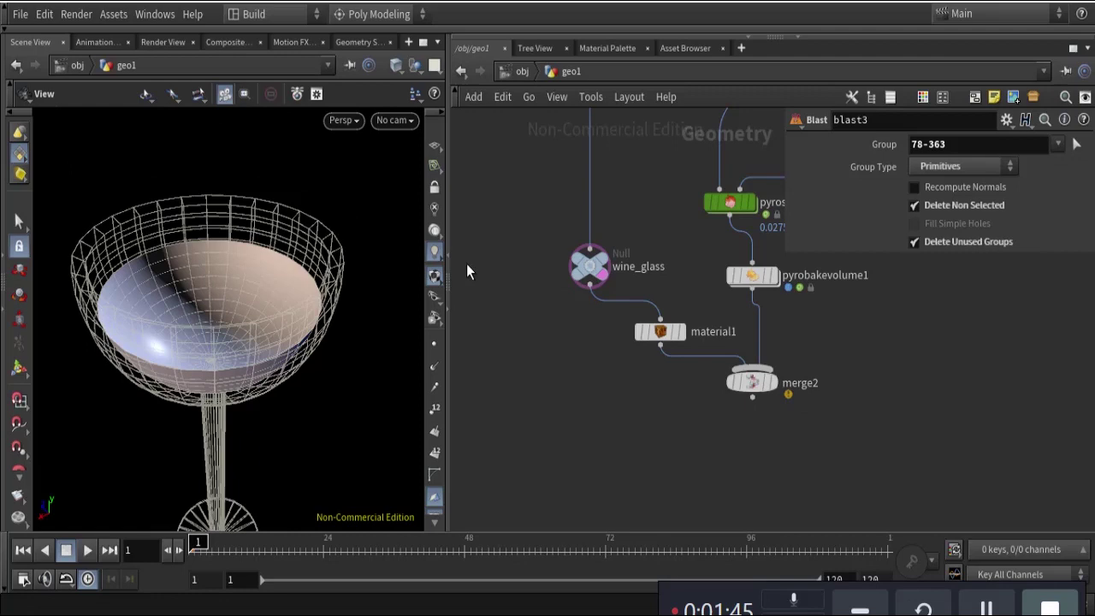
Display polyfill1 and reverse1 in turn and inspect the capped liquid surface inside the glass
{"action": "key", "text": "f"}
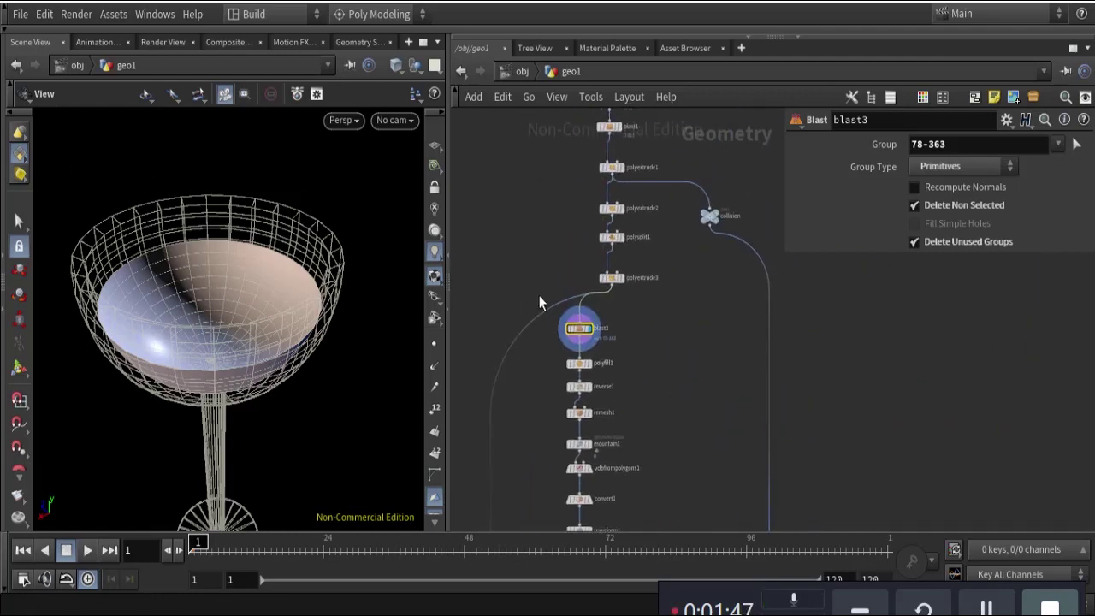
{"action": "scroll", "coordinate": [740, 449], "scroll_direction": "up", "scroll_amount": 2}
{"action": "middle_click_drag", "start_coordinate": [745, 438], "coordinate": [777, 291]}
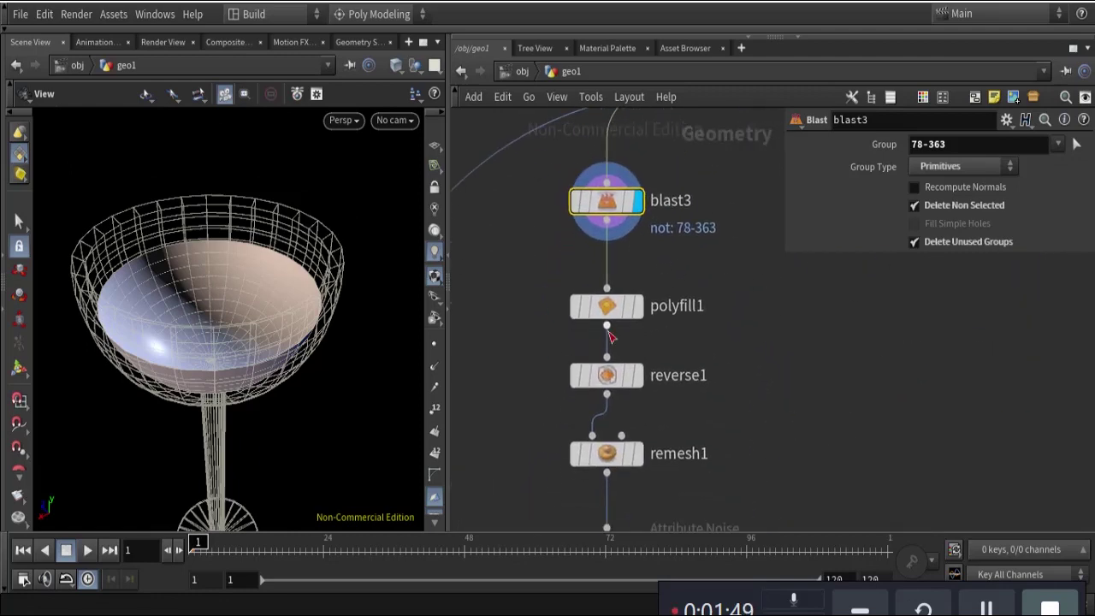
{"action": "mouse_move", "coordinate": [635, 302]}
{"action": "left_click", "coordinate": [648, 267]}
{"action": "mouse_move", "coordinate": [250, 293]}
{"action": "left_mouse_down"}
{"action": "mouse_move", "coordinate": [250, 335]}
{"action": "mouse_move", "coordinate": [222, 389]}
{"action": "mouse_move", "coordinate": [235, 281]}
{"action": "left_mouse_up"}
{"action": "mouse_move", "coordinate": [633, 393]}
{"action": "left_click", "coordinate": [650, 341]}
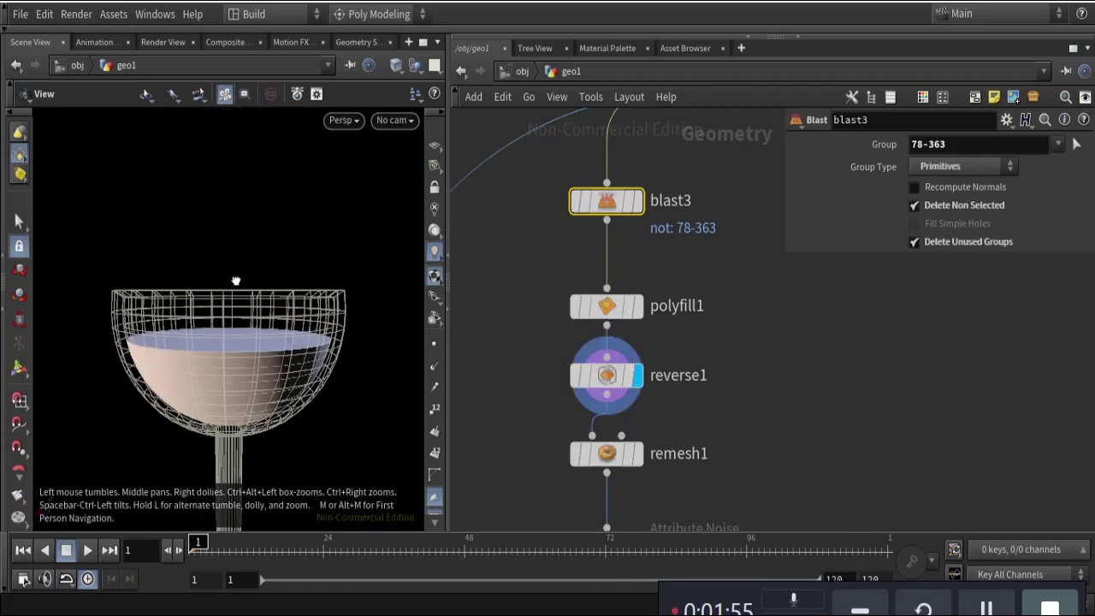
{"action": "scroll", "coordinate": [269, 308], "scroll_direction": "up", "scroll_amount": 5}
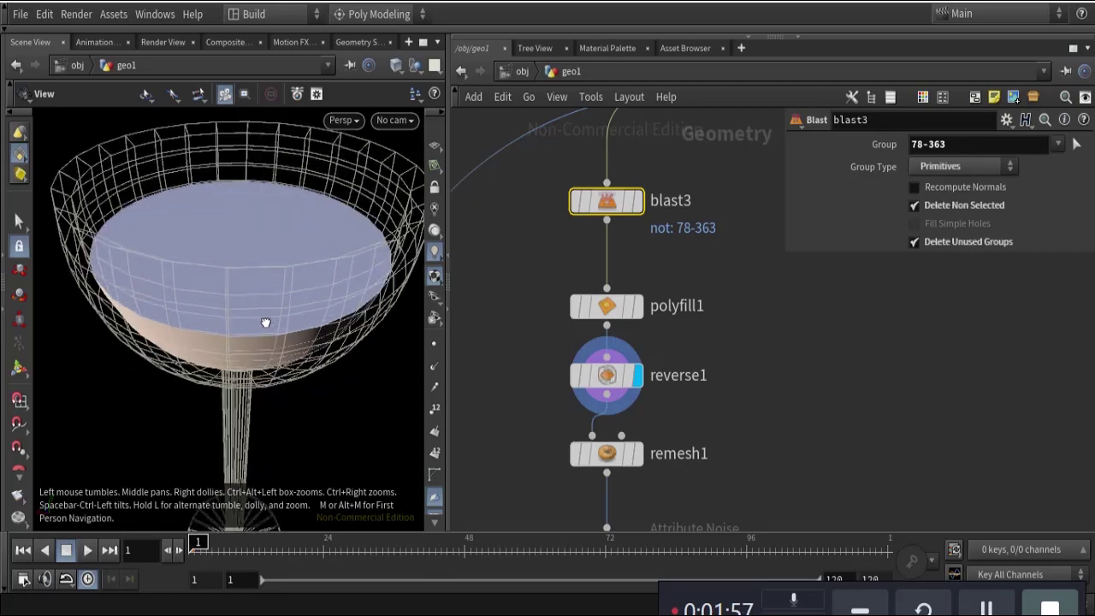
Display remesh1 and set the viewport shading to Smooth Wire Shaded to inspect its mesh
{"action": "middle_click_drag", "start_coordinate": [799, 481], "coordinate": [776, 329]}
{"action": "mouse_move", "coordinate": [636, 279]}
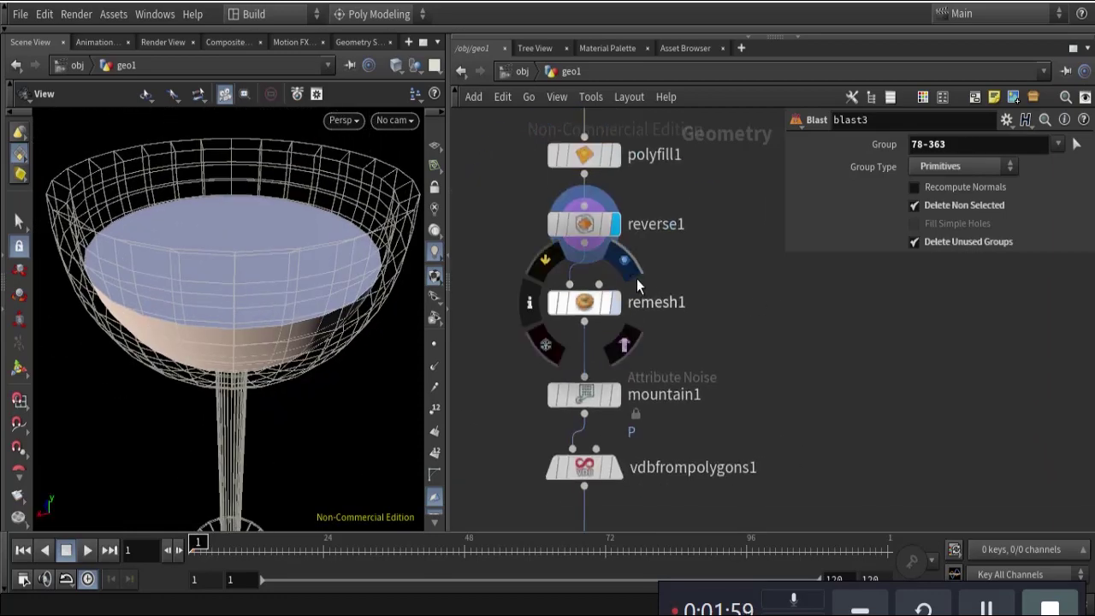
{"action": "left_click", "coordinate": [626, 261]}
{"action": "left_click", "coordinate": [396, 67]}
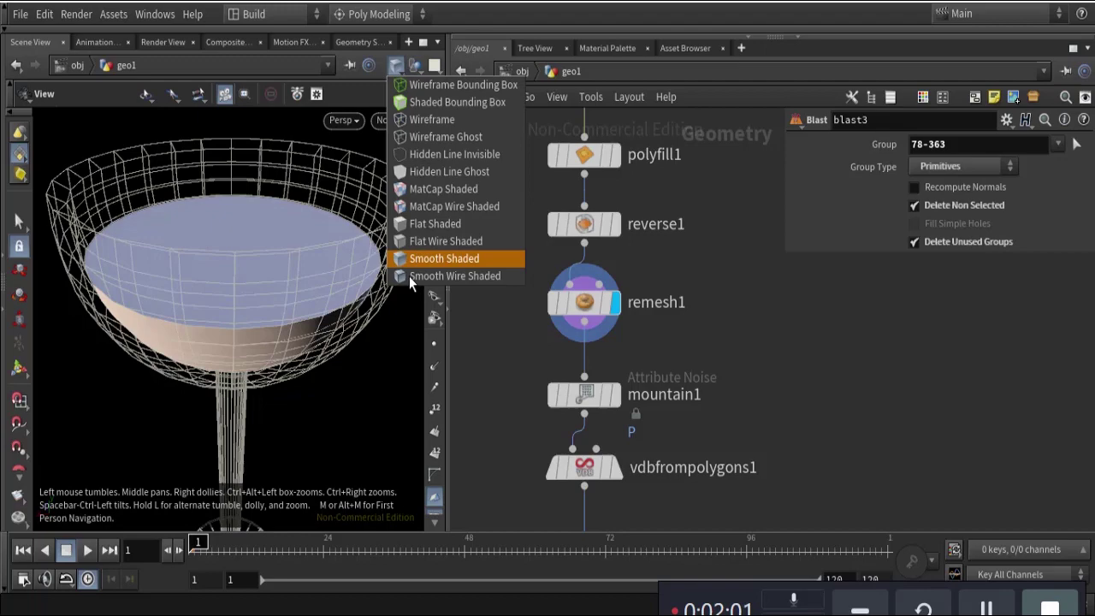
{"action": "left_click", "coordinate": [439, 277]}
{"action": "mouse_move", "coordinate": [255, 256]}
{"action": "left_mouse_down"}
{"action": "mouse_move", "coordinate": [254, 244]}
{"action": "mouse_move", "coordinate": [261, 294]}
{"action": "mouse_move", "coordinate": [246, 256]}
{"action": "left_mouse_up"}
{"action": "left_click_drag", "start_coordinate": [255, 321], "coordinate": [238, 278]}
Display mountain1 and review its noise parameters against the displaced liquid surface
{"action": "middle_click_drag", "start_coordinate": [674, 374], "coordinate": [700, 277]}
{"action": "mouse_move", "coordinate": [645, 303]}
{"action": "left_click", "coordinate": [655, 268]}
{"action": "left_click", "coordinate": [618, 314]}
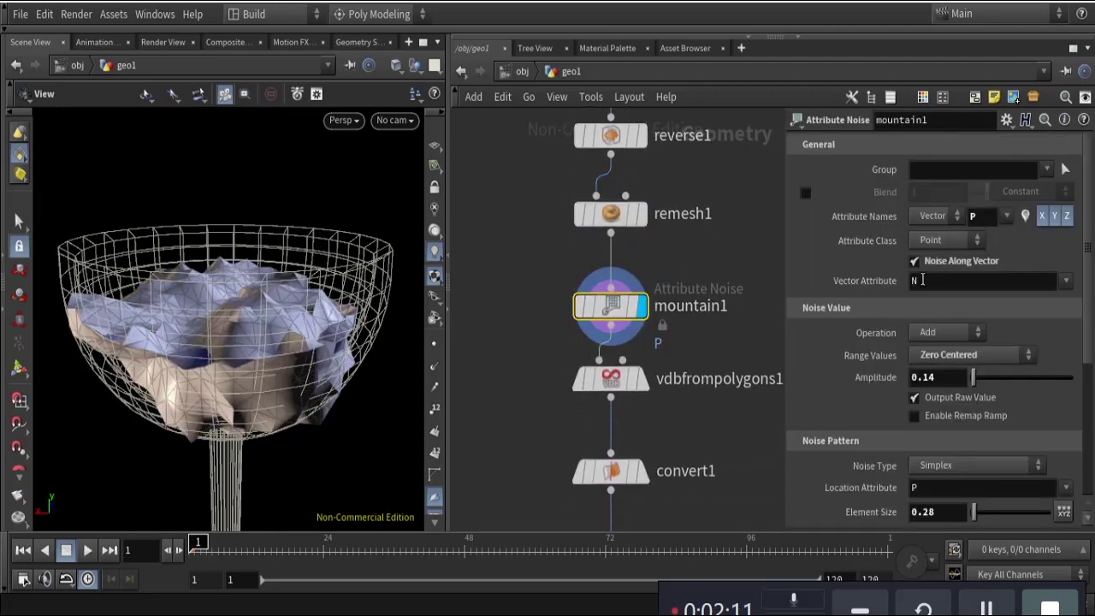
{"action": "left_click_drag", "start_coordinate": [260, 320], "coordinate": [283, 283]}
{"action": "scroll", "coordinate": [907, 444], "scroll_direction": "down", "scroll_amount": 1}
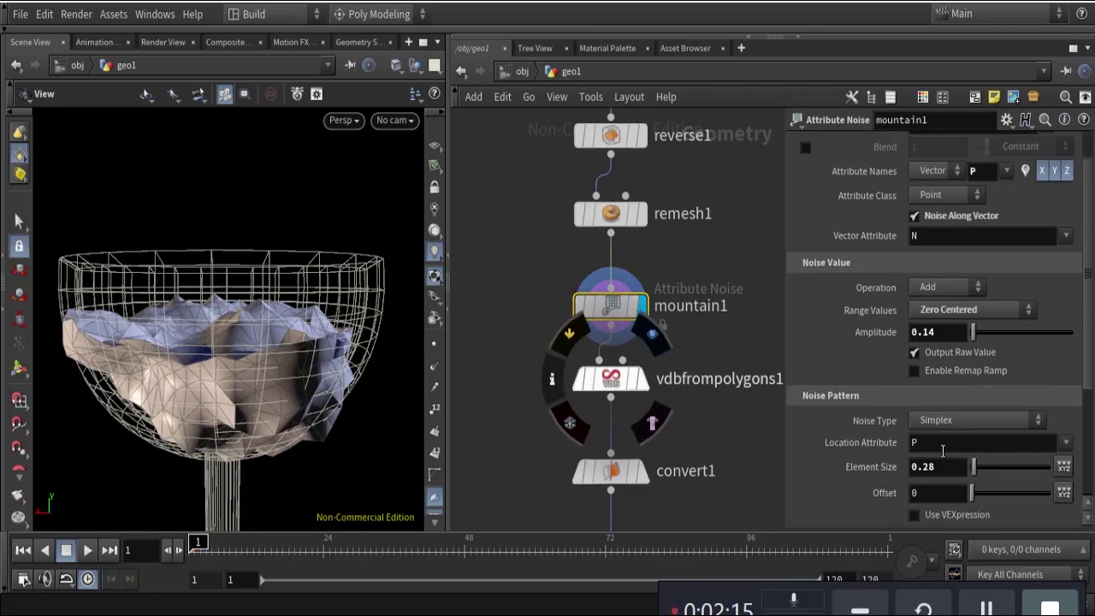
{"action": "left_click_drag", "start_coordinate": [227, 336], "coordinate": [214, 360]}
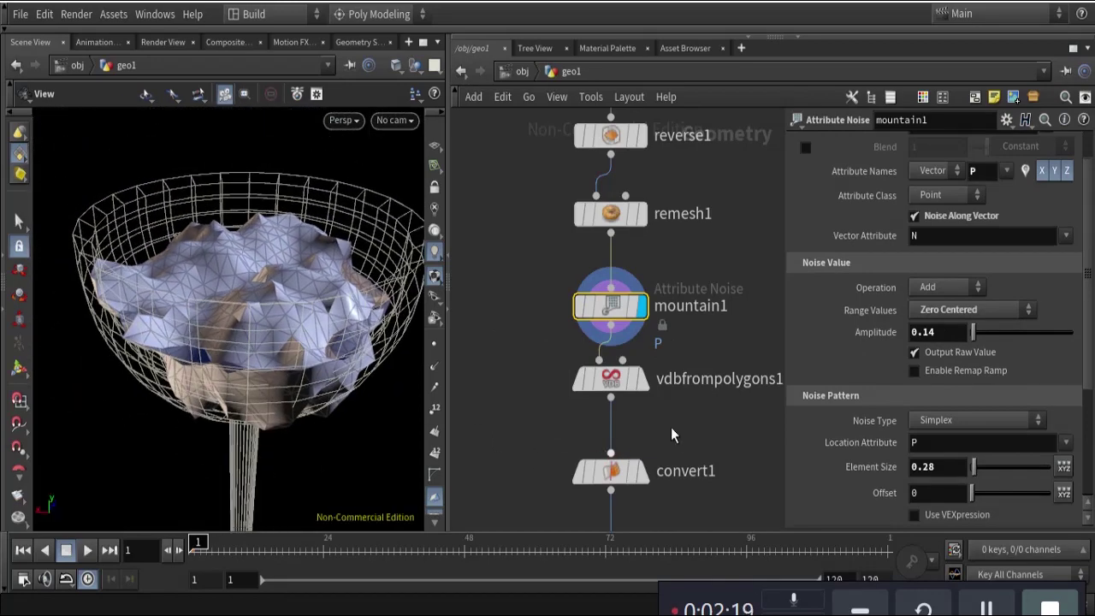
Display vdbfrompolygons1 and inspect the VDB version of the displaced liquid inside the glass
{"action": "middle_click_drag", "start_coordinate": [695, 434], "coordinate": [660, 377]}
{"action": "mouse_move", "coordinate": [604, 338]}
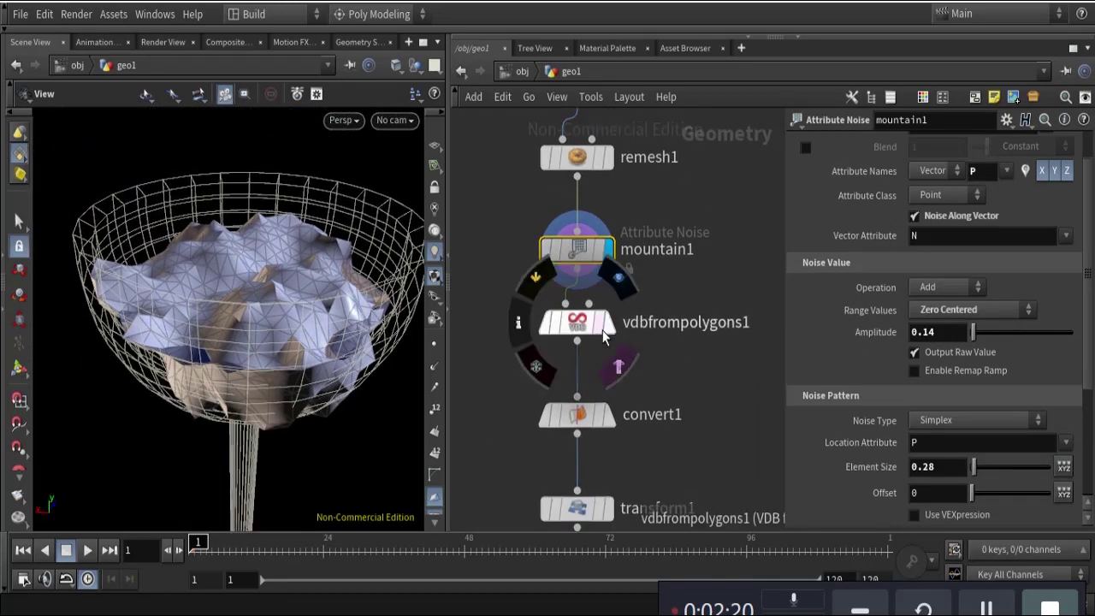
{"action": "left_click", "coordinate": [622, 278]}
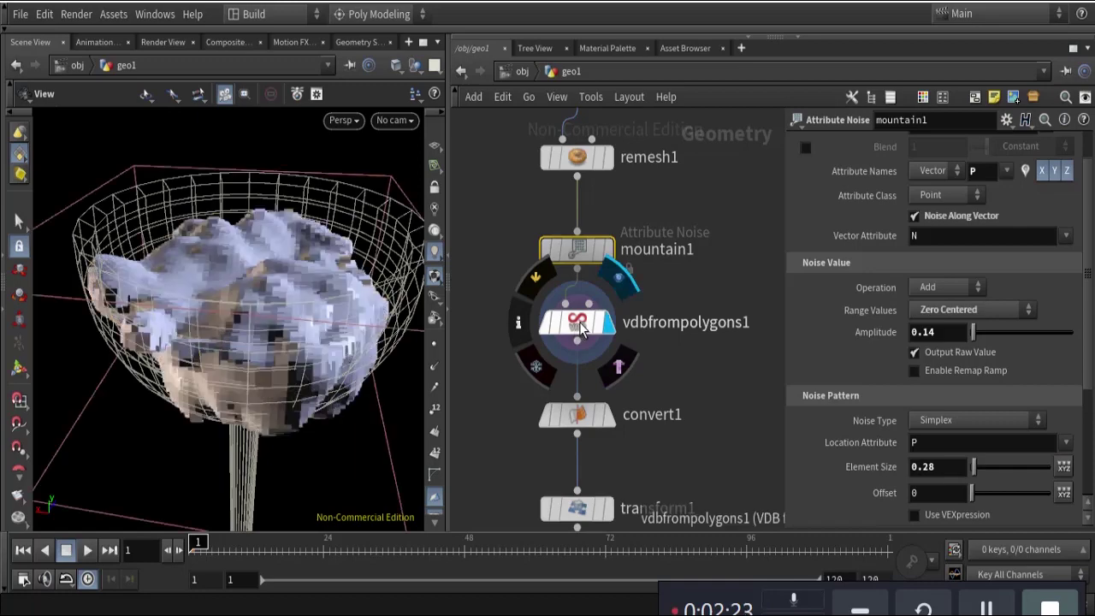
{"action": "mouse_move", "coordinate": [260, 272]}
{"action": "left_mouse_down"}
{"action": "mouse_move", "coordinate": [282, 278]}
{"action": "mouse_move", "coordinate": [248, 282]}
{"action": "mouse_move", "coordinate": [262, 285]}
{"action": "left_mouse_up"}
Display convert1, bring up its parameters and inspect the polygon surface converted from the VDB
{"action": "left_click", "coordinate": [609, 416]}
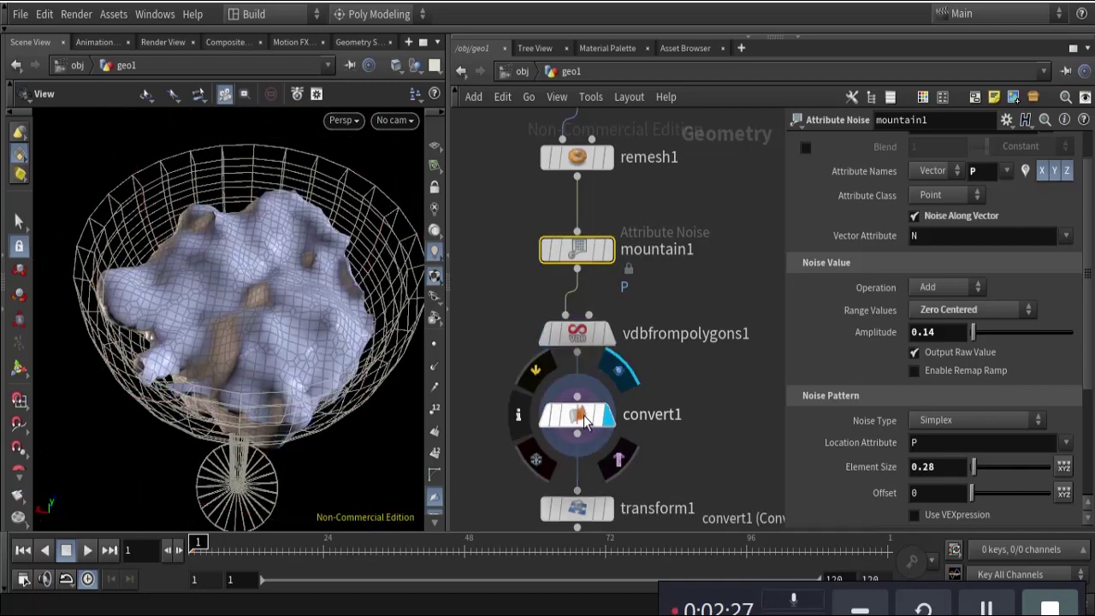
{"action": "left_click", "coordinate": [578, 419]}
{"action": "left_click_drag", "start_coordinate": [350, 187], "coordinate": [300, 291]}
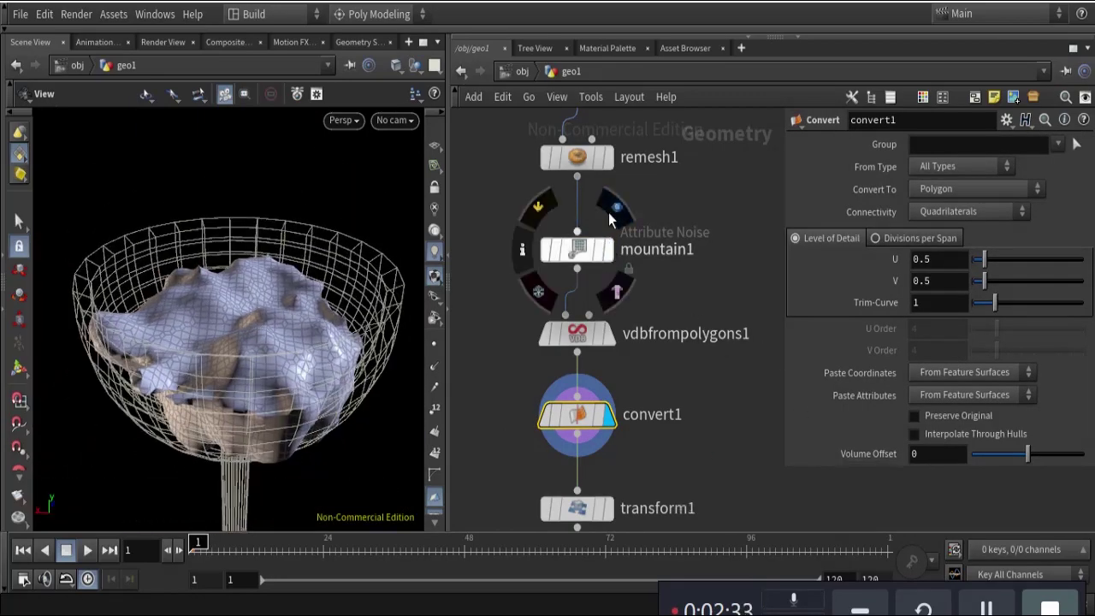
Switch the display to mountain1 and back to convert1 to compare the mesh before and after the VDB conversion
{"action": "left_click", "coordinate": [614, 210]}
{"action": "left_click_drag", "start_coordinate": [251, 340], "coordinate": [304, 349]}
{"action": "mouse_move", "coordinate": [610, 415]}
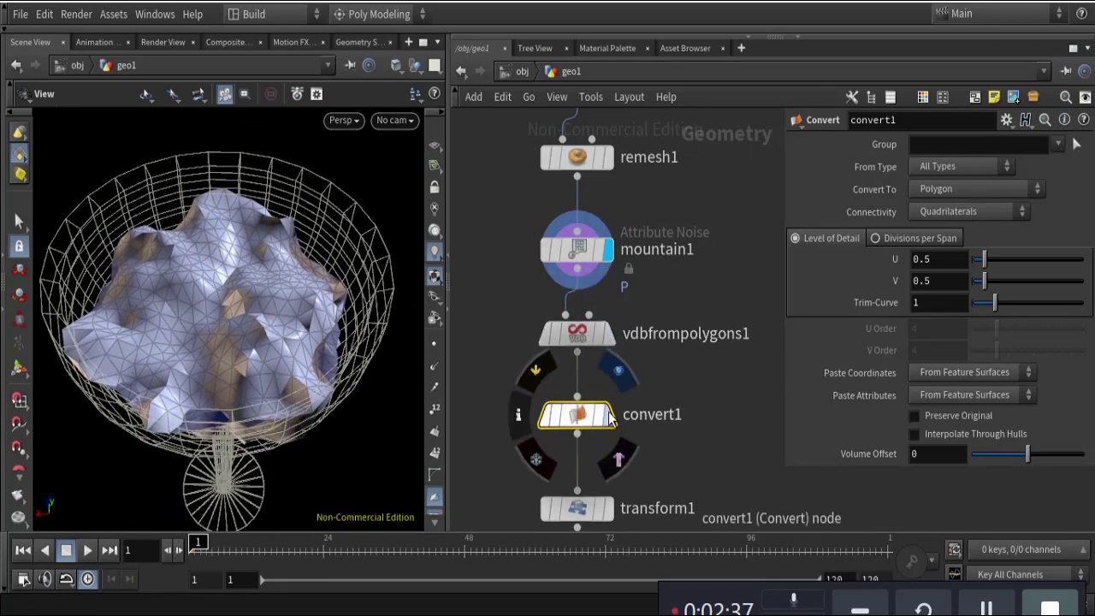
{"action": "left_click", "coordinate": [619, 375]}
{"action": "mouse_move", "coordinate": [287, 343]}
{"action": "left_mouse_down"}
{"action": "mouse_move", "coordinate": [285, 385]}
{"action": "mouse_move", "coordinate": [289, 348]}
{"action": "left_mouse_up"}
{"action": "right_click_drag", "start_coordinate": [289, 347], "coordinate": [348, 313]}
{"action": "left_click_drag", "start_coordinate": [348, 313], "coordinate": [269, 283]}
Display transform1 and inspect how the liquid mesh fits inside the glass from above and from the side
{"action": "middle_click_drag", "start_coordinate": [671, 428], "coordinate": [688, 253]}
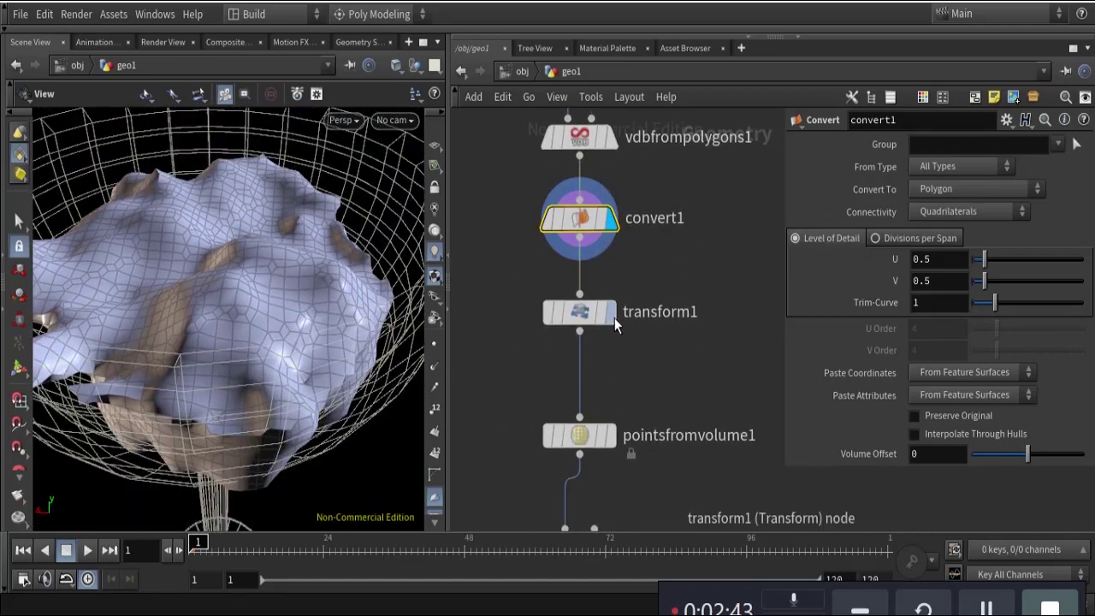
{"action": "left_click", "coordinate": [623, 269]}
{"action": "left_click_drag", "start_coordinate": [227, 325], "coordinate": [322, 272]}
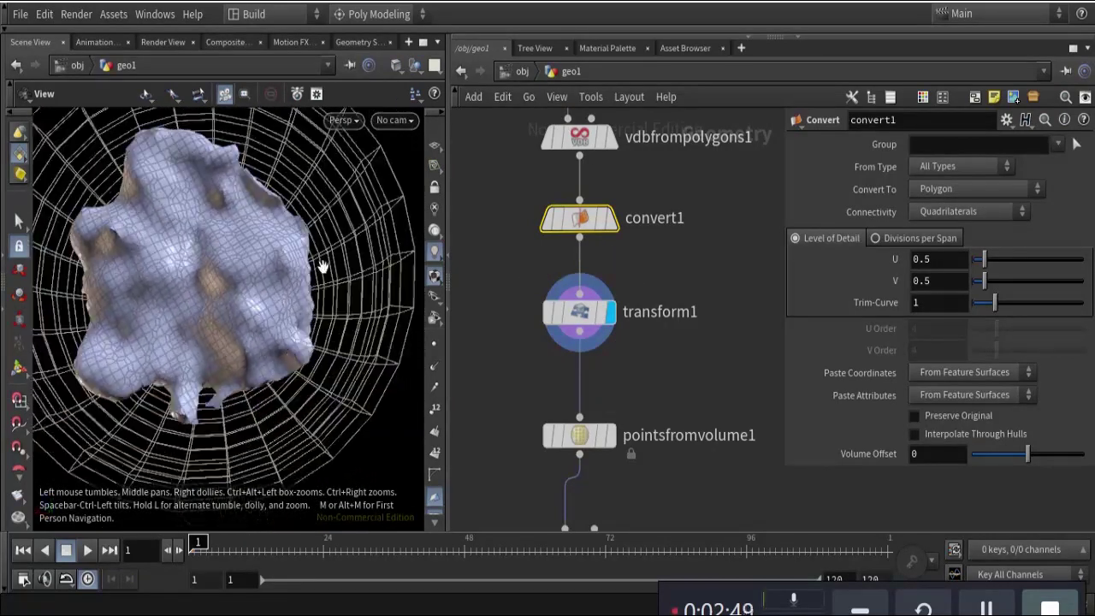
{"action": "left_click_drag", "start_coordinate": [355, 311], "coordinate": [158, 205]}
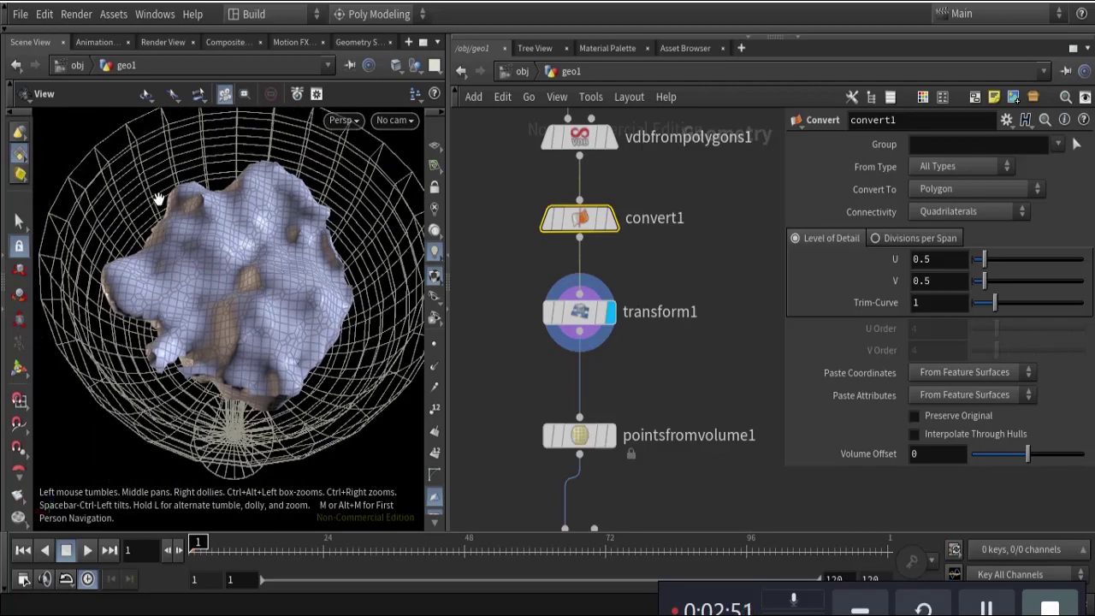
{"action": "left_click_drag", "start_coordinate": [273, 315], "coordinate": [308, 342]}
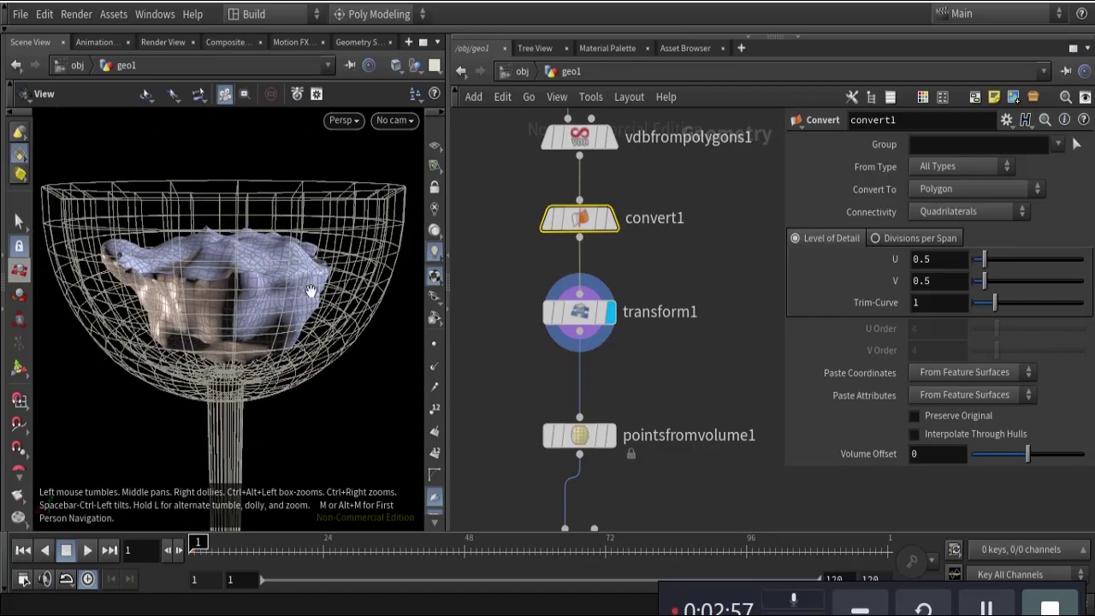
{"action": "left_click_drag", "start_coordinate": [280, 303], "coordinate": [266, 266]}
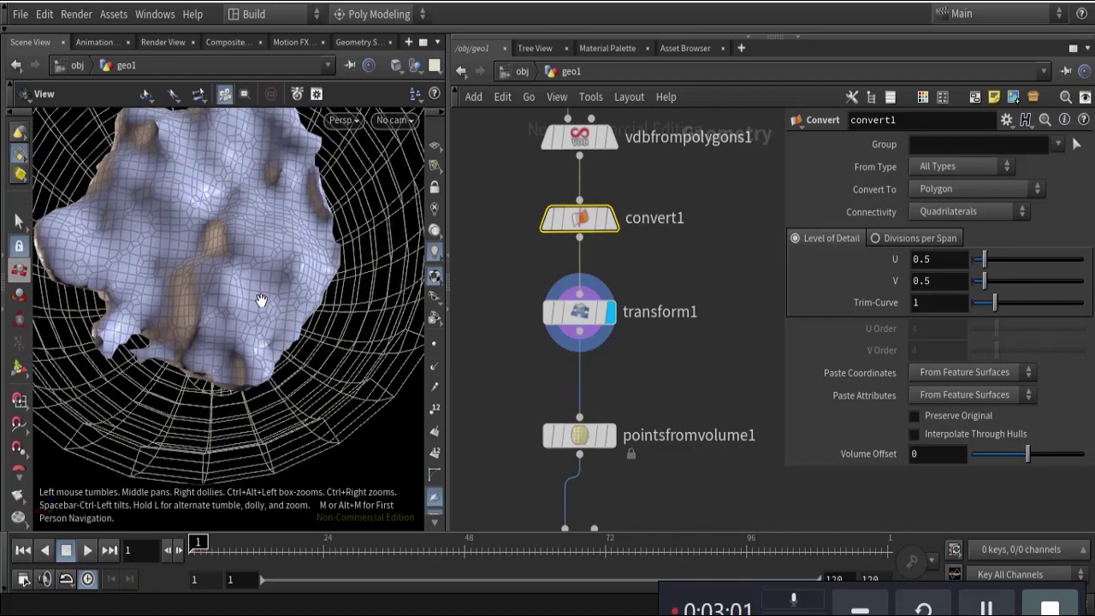
{"action": "left_click_drag", "start_coordinate": [332, 374], "coordinate": [274, 292]}
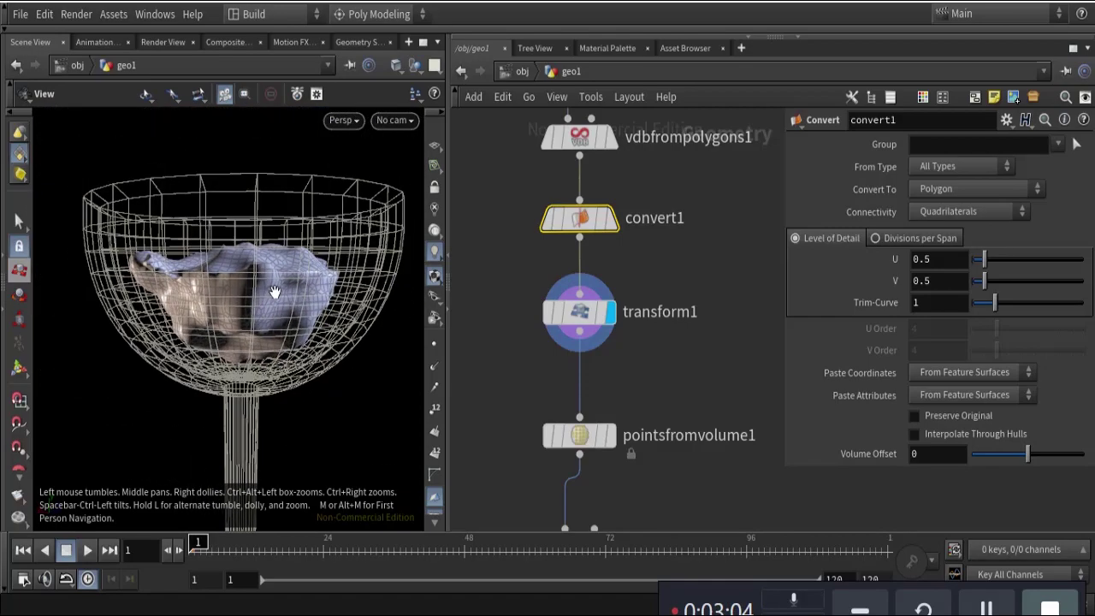
Display pointsfromvolume1 and review its parameters against the points filling the liquid shape
{"action": "middle_click_drag", "start_coordinate": [680, 400], "coordinate": [661, 289]}
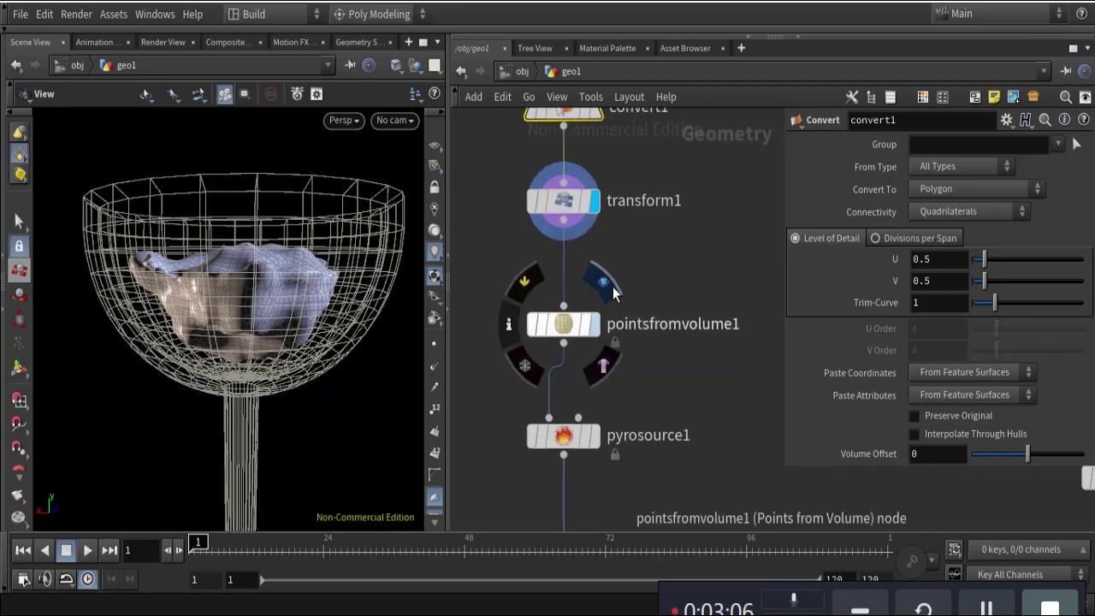
{"action": "left_click", "coordinate": [609, 288]}
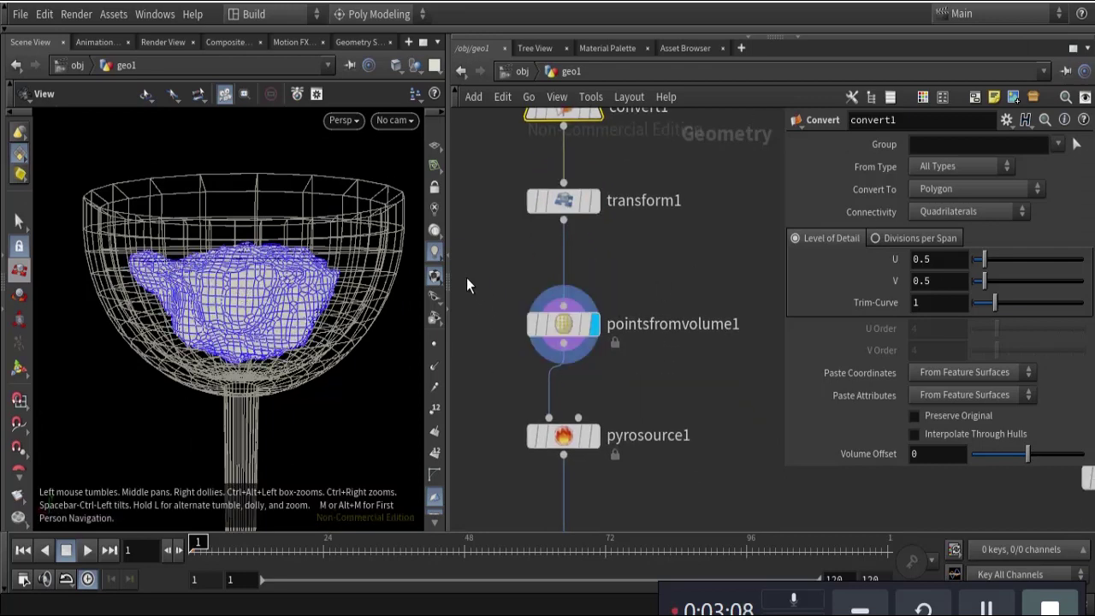
{"action": "left_click_drag", "start_coordinate": [603, 360], "coordinate": [603, 360]}
{"action": "mouse_move", "coordinate": [261, 300]}
{"action": "left_mouse_down"}
{"action": "mouse_move", "coordinate": [285, 352]}
{"action": "mouse_move", "coordinate": [267, 298]}
{"action": "left_mouse_up"}
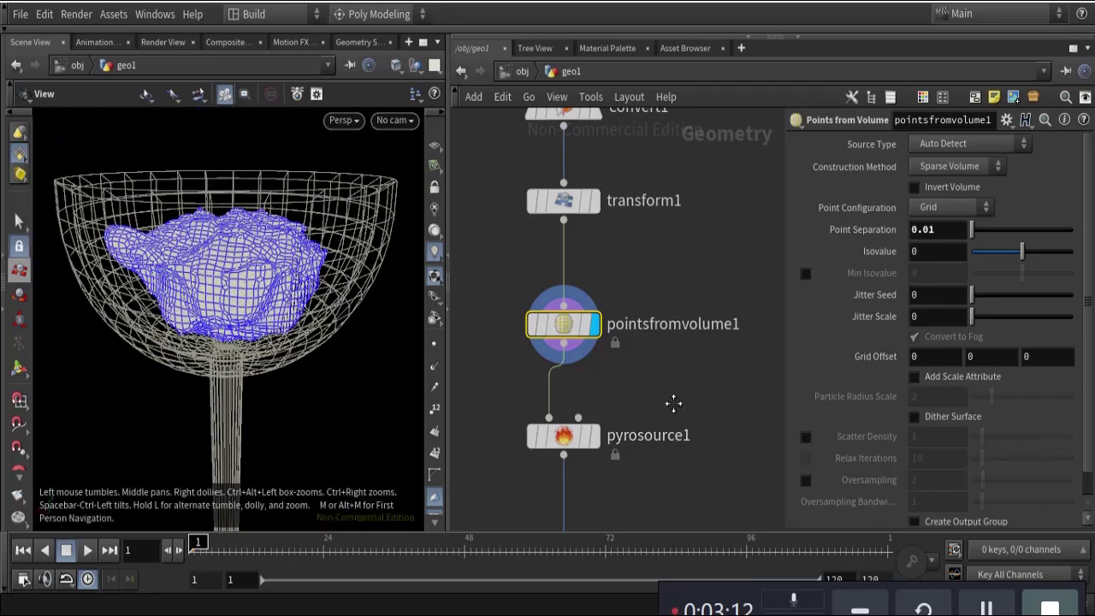
Display pyrosource1 and review its density and temperature attributes and its Initialize presets
{"action": "middle_click_drag", "start_coordinate": [673, 402], "coordinate": [666, 258]}
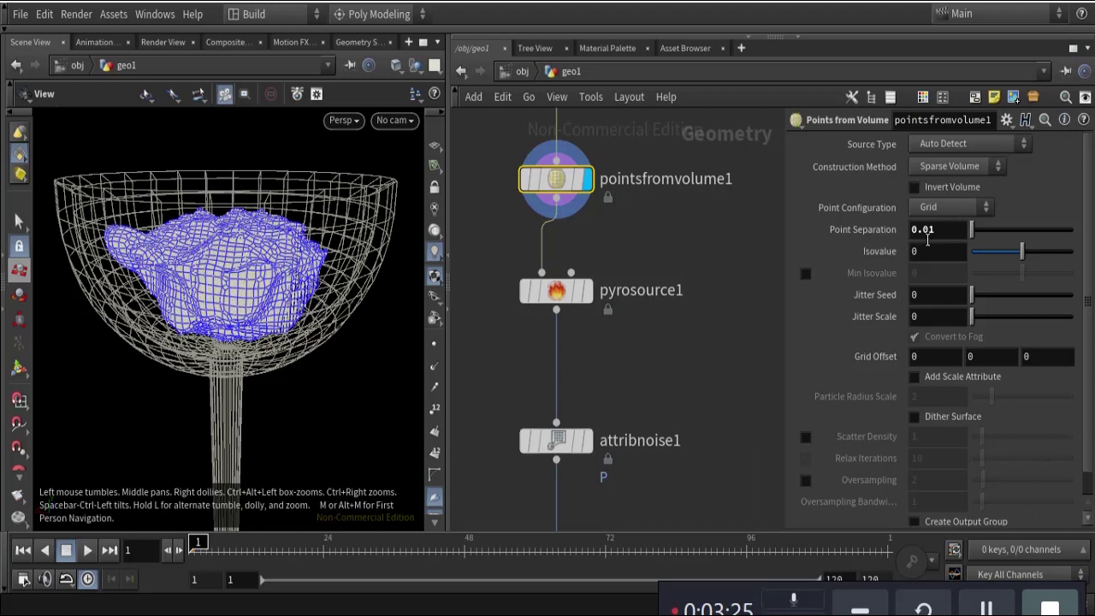
{"action": "left_click", "coordinate": [587, 290]}
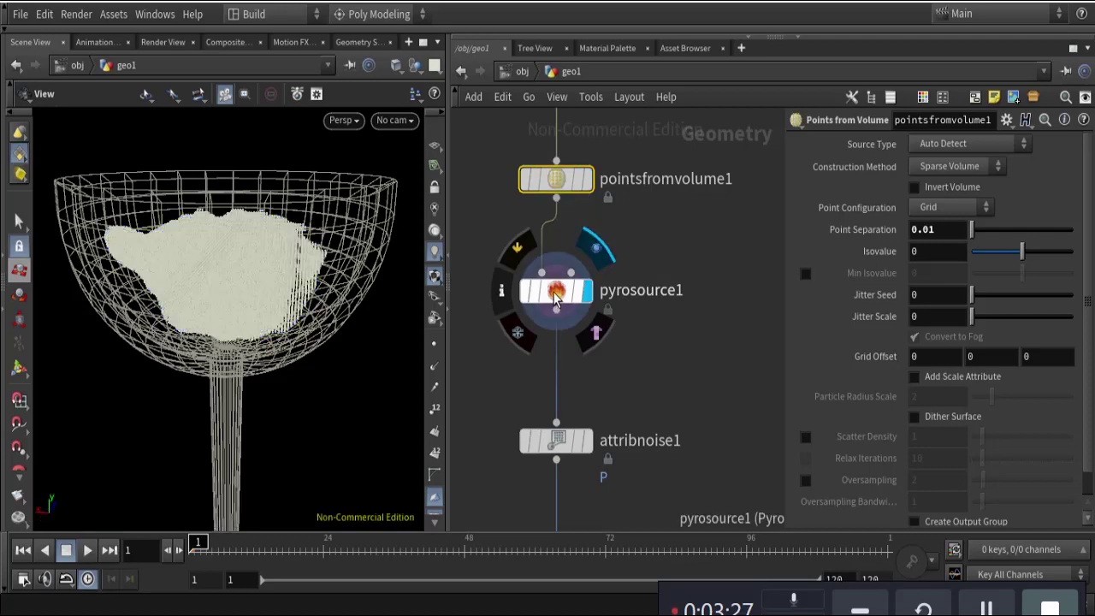
{"action": "left_click", "coordinate": [556, 291]}
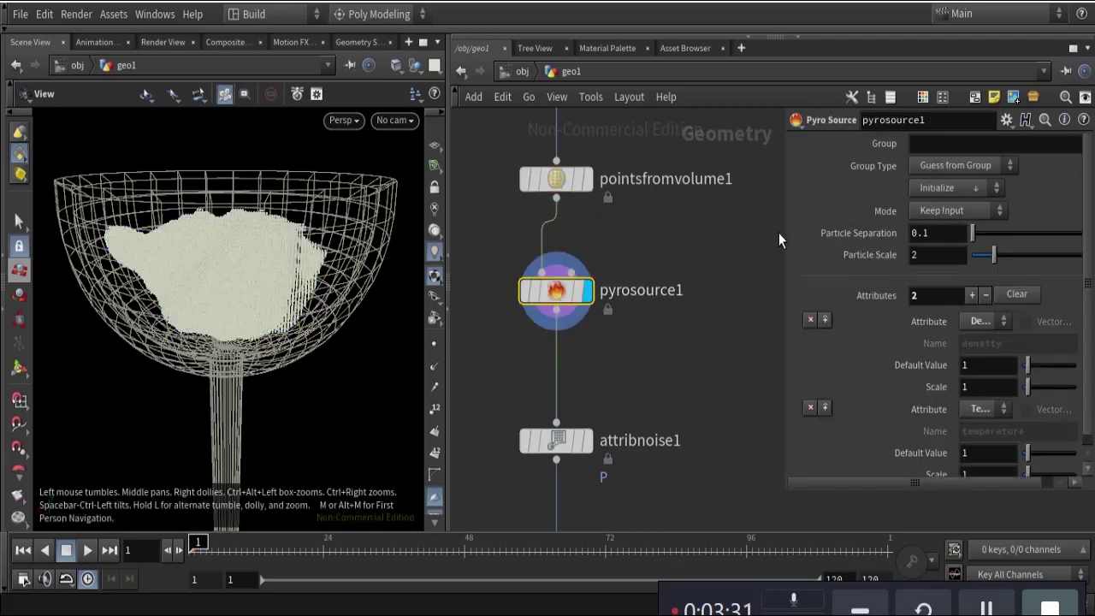
{"action": "left_click_drag", "start_coordinate": [782, 232], "coordinate": [648, 236]}
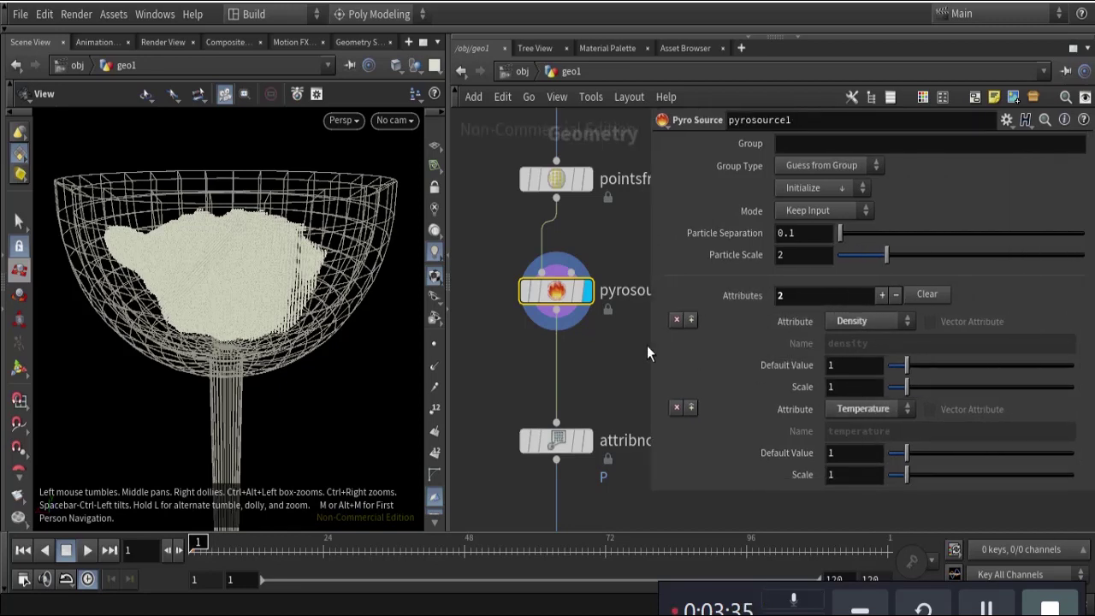
{"action": "left_click_drag", "start_coordinate": [650, 354], "coordinate": [759, 342]}
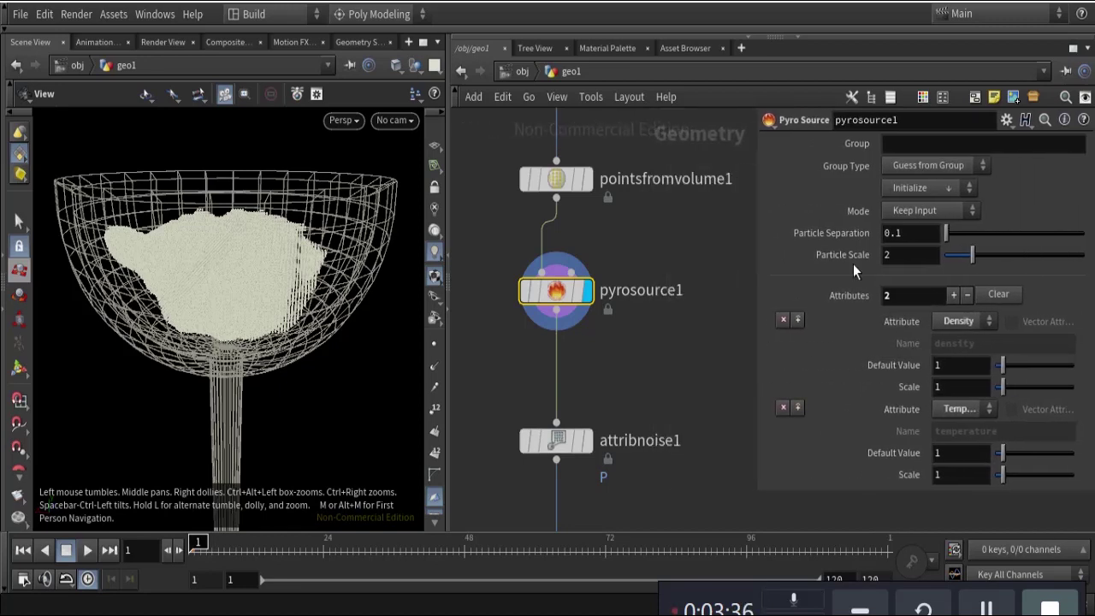
{"action": "left_click", "coordinate": [971, 193]}
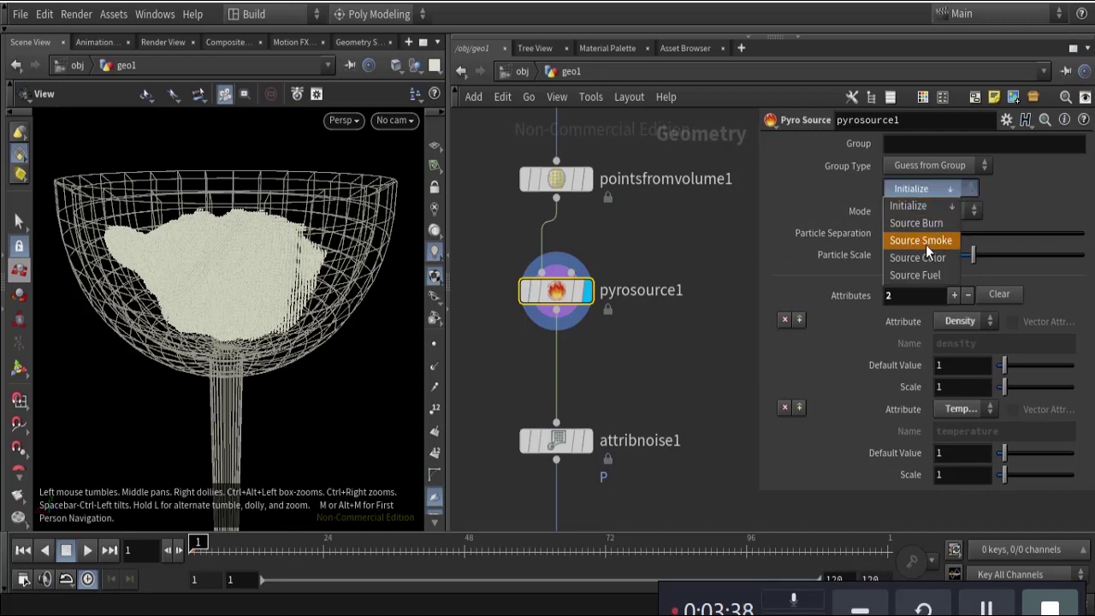
{"action": "left_click", "coordinate": [625, 374]}
Display attribnoise1 and review its noise value and pattern settings for the point positions
{"action": "middle_click_drag", "start_coordinate": [651, 381], "coordinate": [650, 190]}
{"action": "left_click_drag", "start_coordinate": [631, 310], "coordinate": [481, 179]}
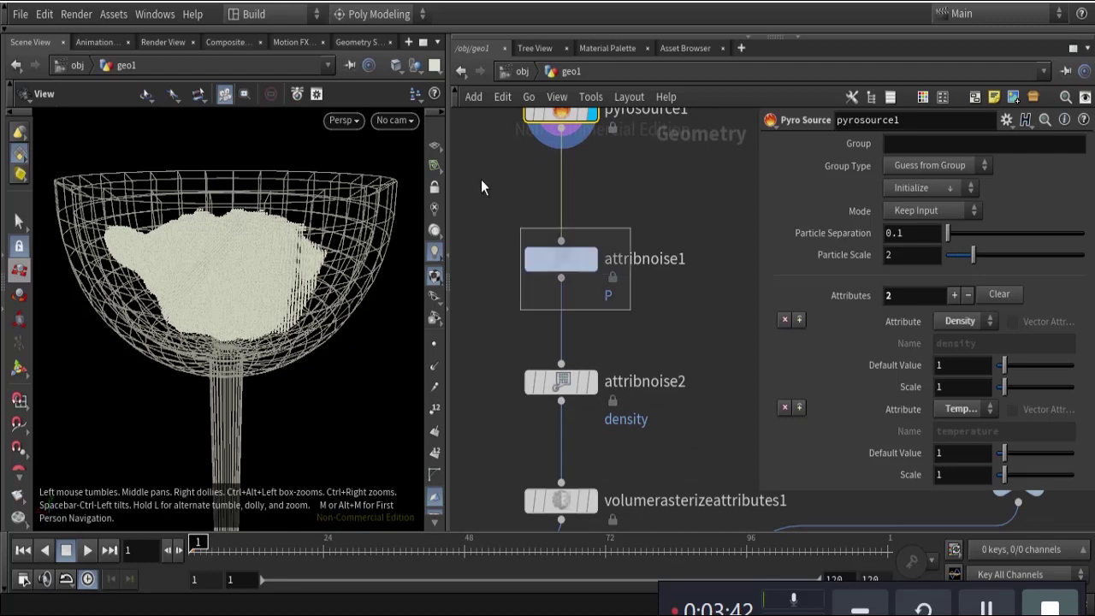
{"action": "left_click", "coordinate": [557, 260]}
{"action": "key", "text": "r"}
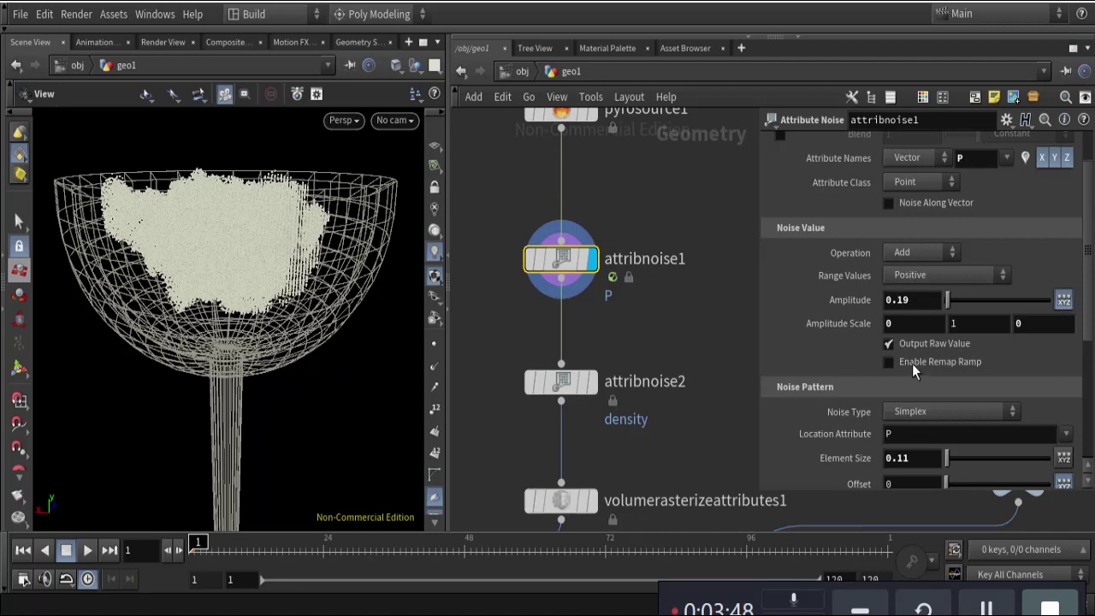
{"action": "scroll", "coordinate": [912, 364], "scroll_direction": "down", "scroll_amount": 3}
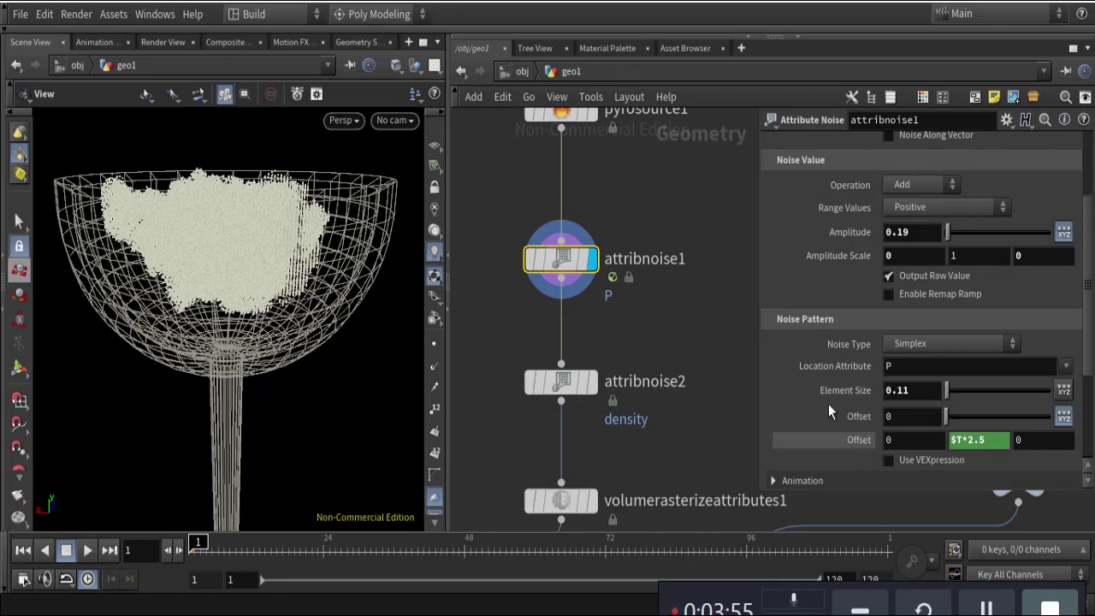
Open attribnoise1's Y offset expression in an enlarged expression editor, examine it and close the editor
{"action": "left_click", "coordinate": [996, 441]}
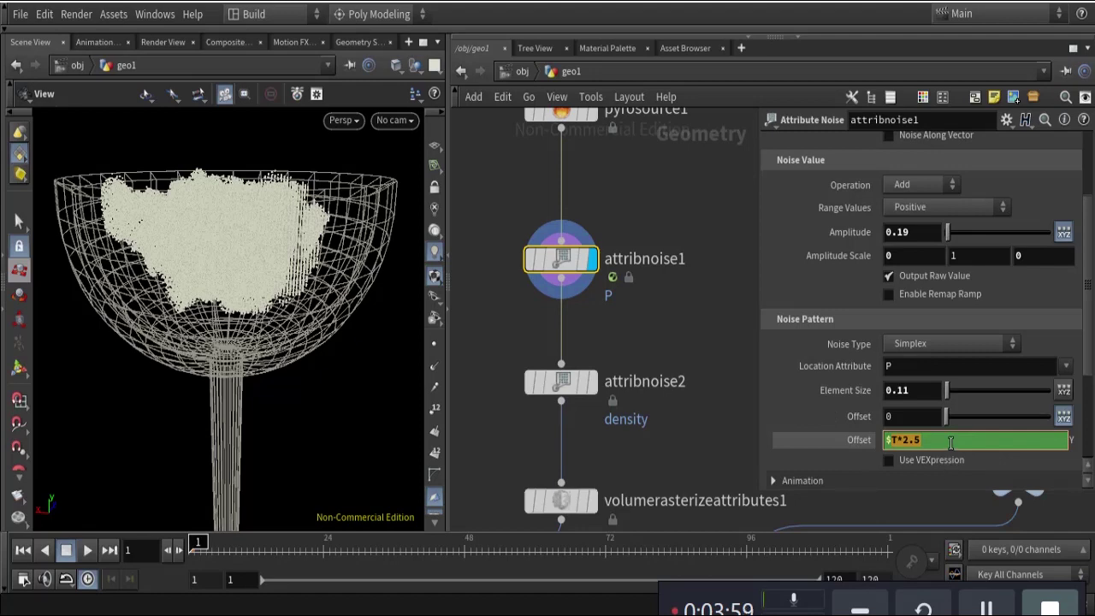
{"action": "key", "text": "alt+e"}
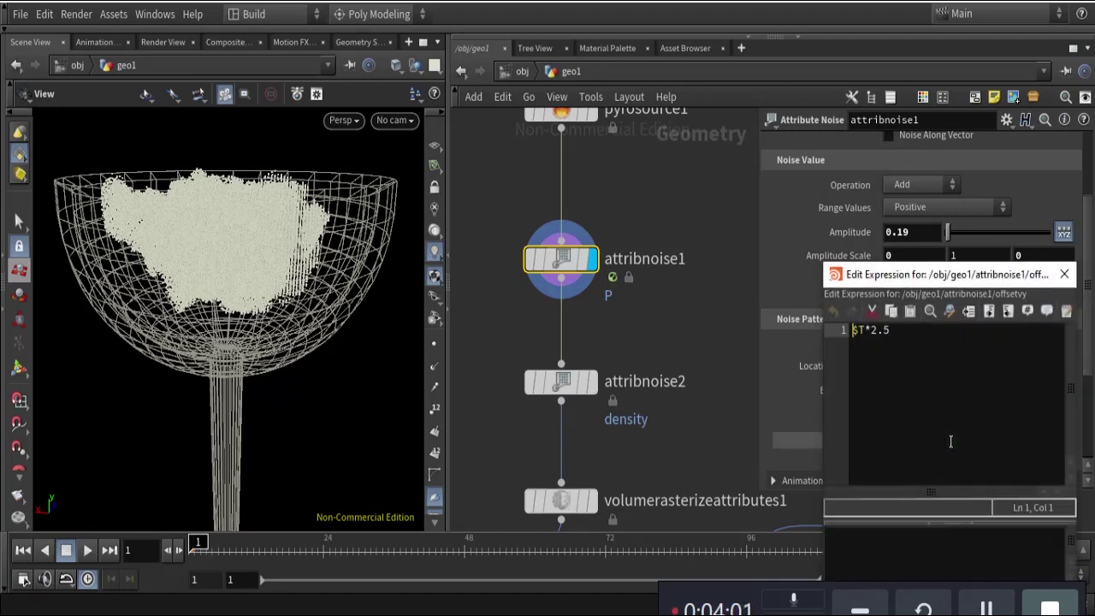
{"action": "left_click_drag", "start_coordinate": [989, 282], "coordinate": [681, 158]}
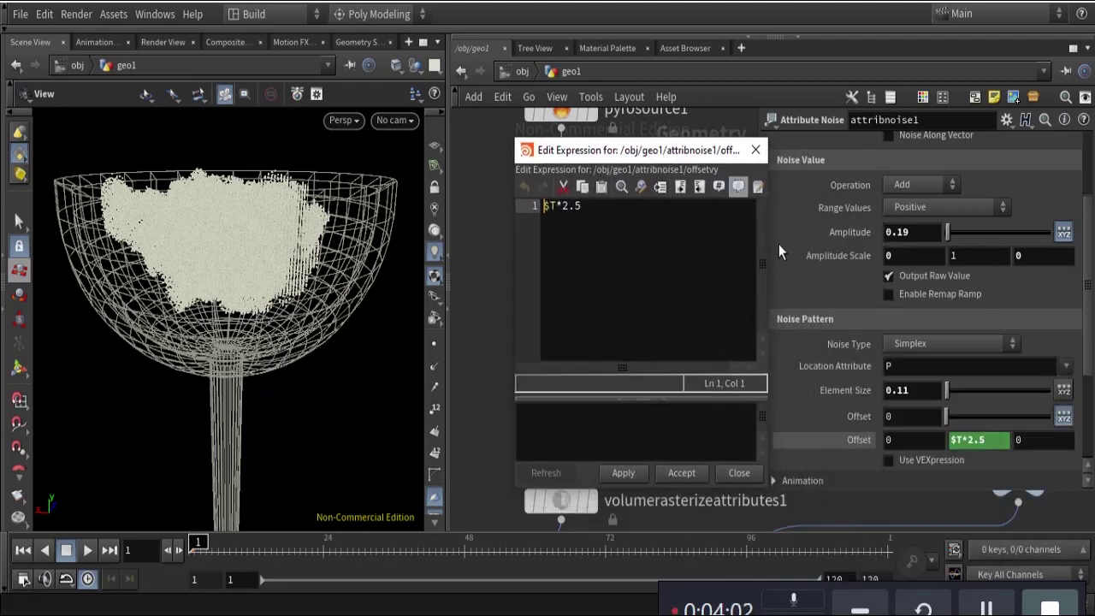
{"action": "left_click_drag", "start_coordinate": [769, 231], "coordinate": [967, 233]}
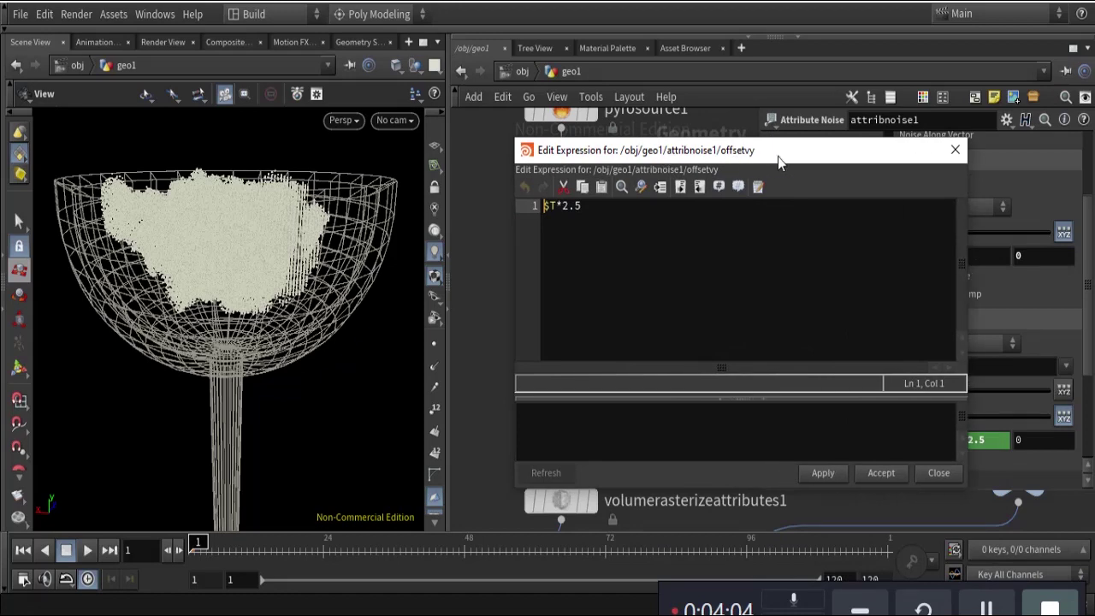
{"action": "left_click_drag", "start_coordinate": [775, 162], "coordinate": [673, 165]}
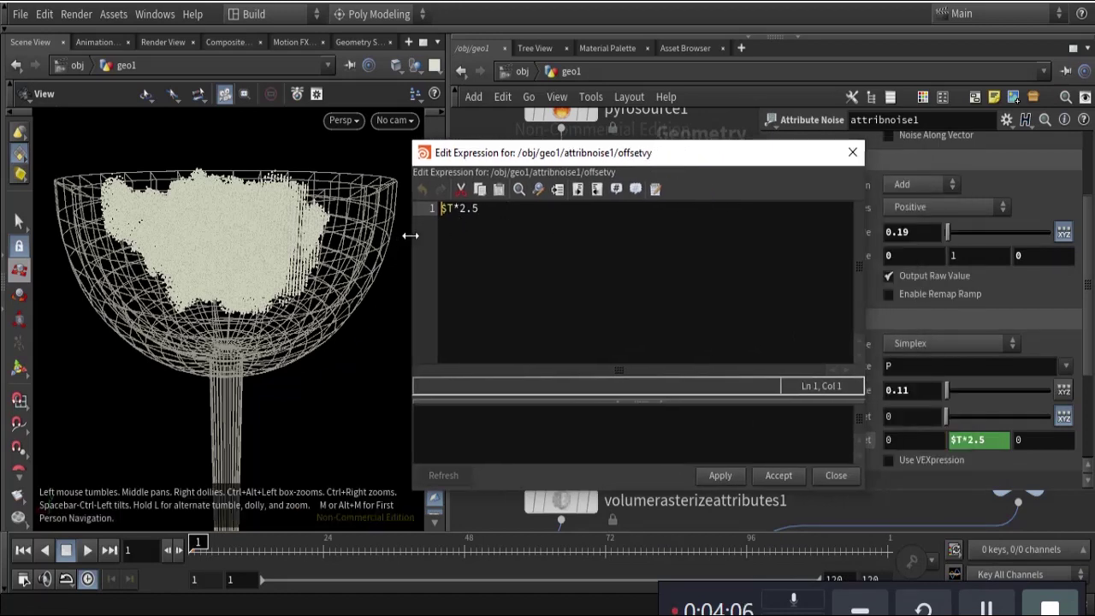
{"action": "left_click_drag", "start_coordinate": [405, 236], "coordinate": [272, 236]}
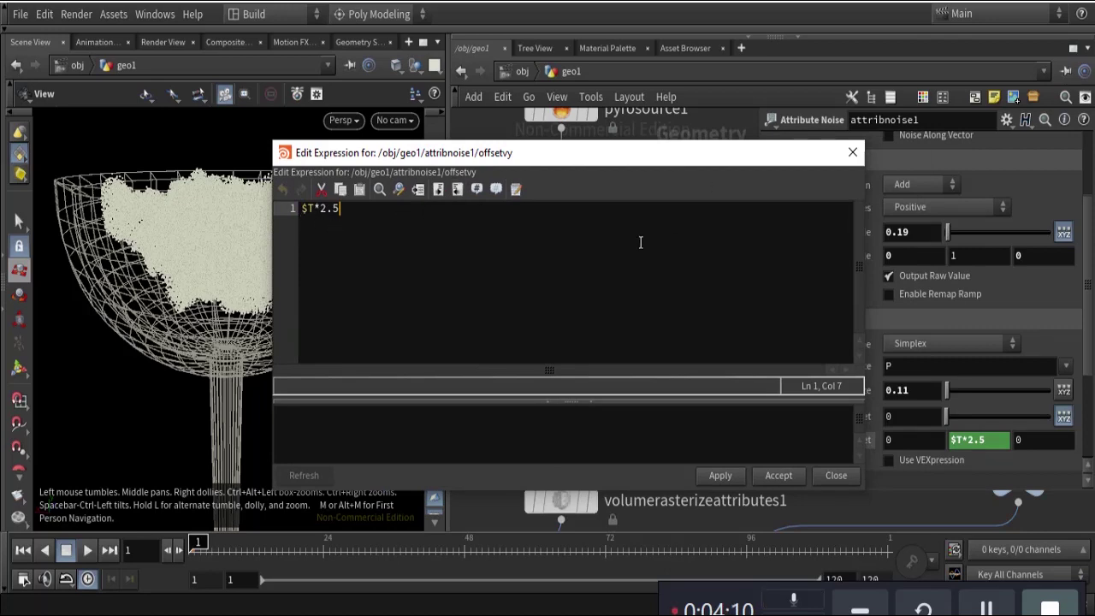
{"action": "left_click", "coordinate": [852, 152]}
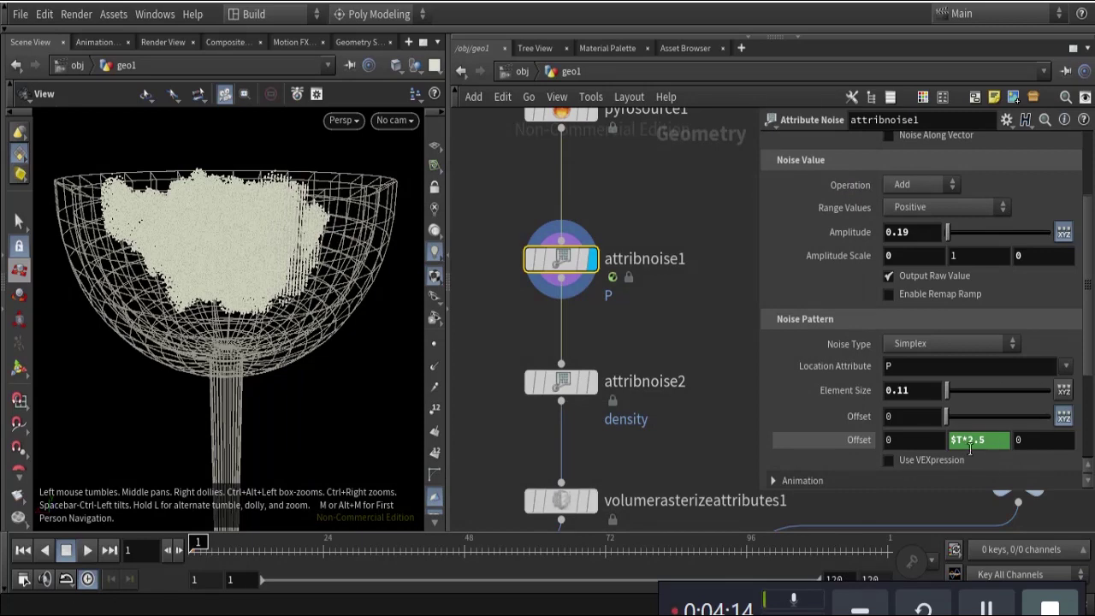
Display attribnoise2 and scrub the timeline to frame 65 and back to frame 18 to examine the animated noise
{"action": "left_click", "coordinate": [580, 387]}
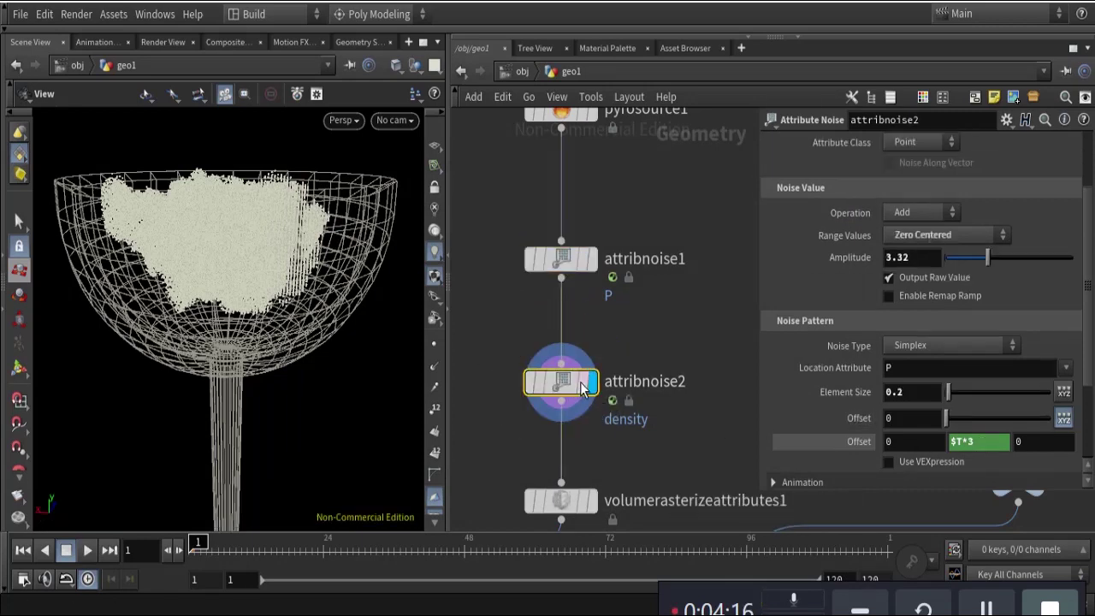
{"action": "left_click_drag", "start_coordinate": [268, 552], "coordinate": [501, 561]}
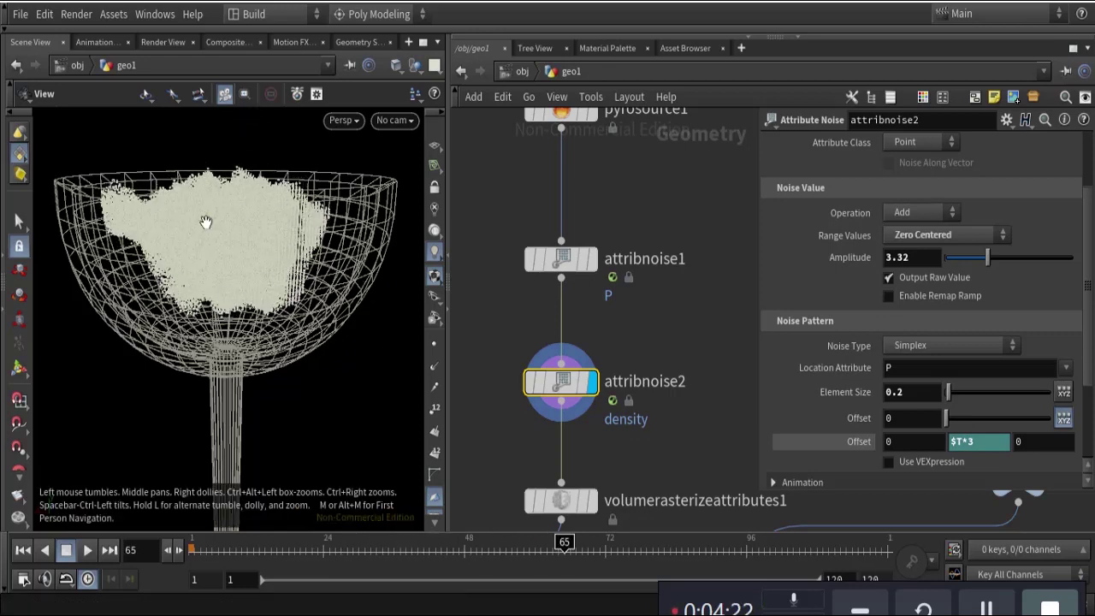
{"action": "left_click_drag", "start_coordinate": [496, 544], "coordinate": [289, 544]}
Display volumerasterizeattributes1 and review its rasterization parameters against the resulting volume in the glass
{"action": "middle_click_drag", "start_coordinate": [704, 401], "coordinate": [718, 251]}
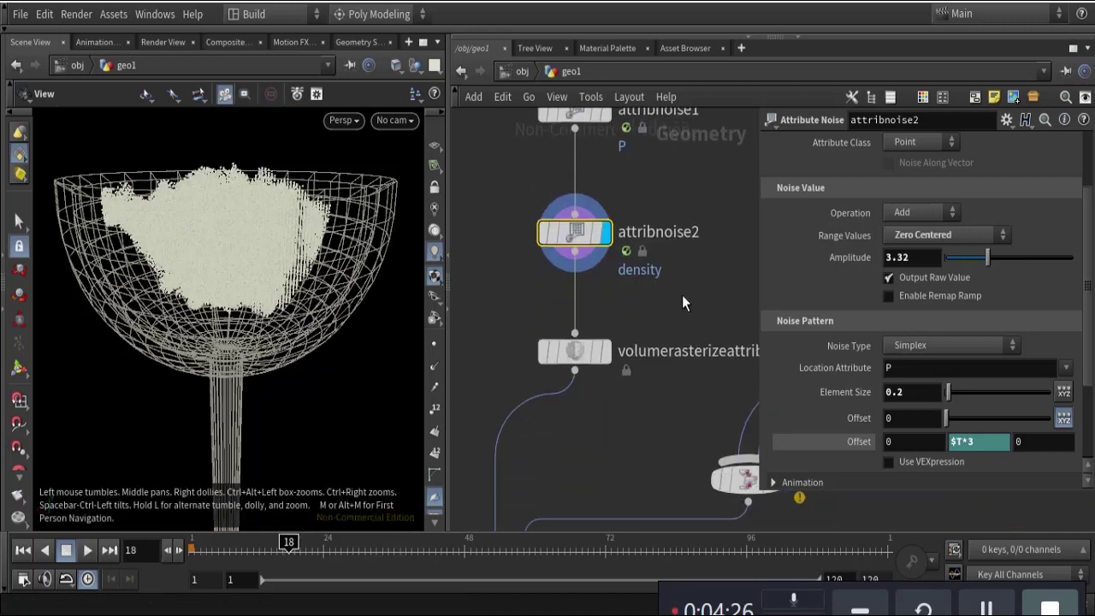
{"action": "middle_click_drag", "start_coordinate": [611, 349], "coordinate": [541, 301]}
{"action": "mouse_move", "coordinate": [513, 309]}
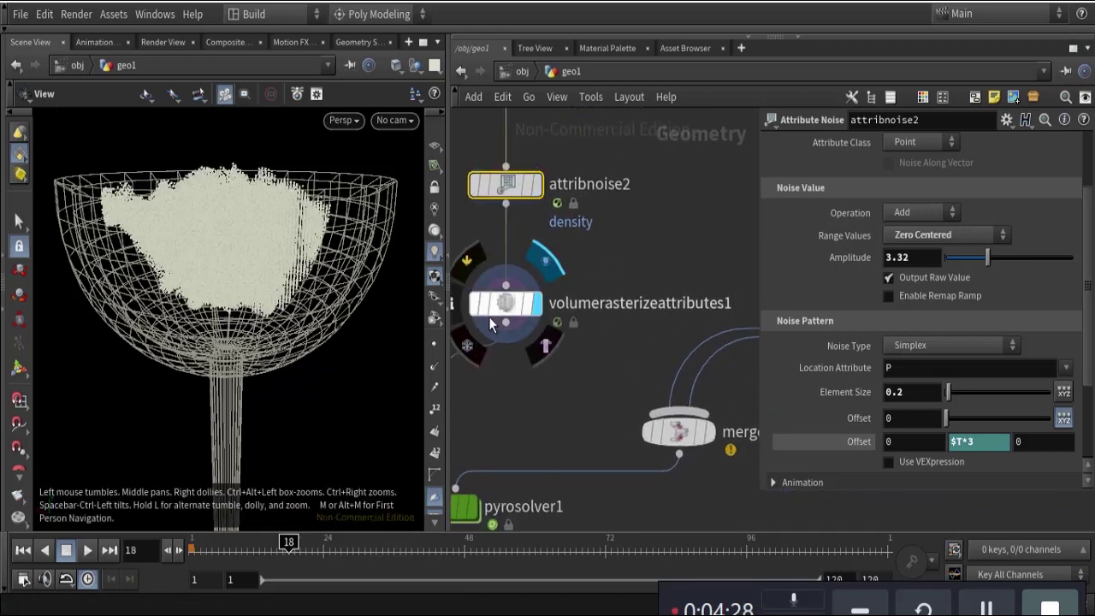
{"action": "left_click", "coordinate": [494, 312]}
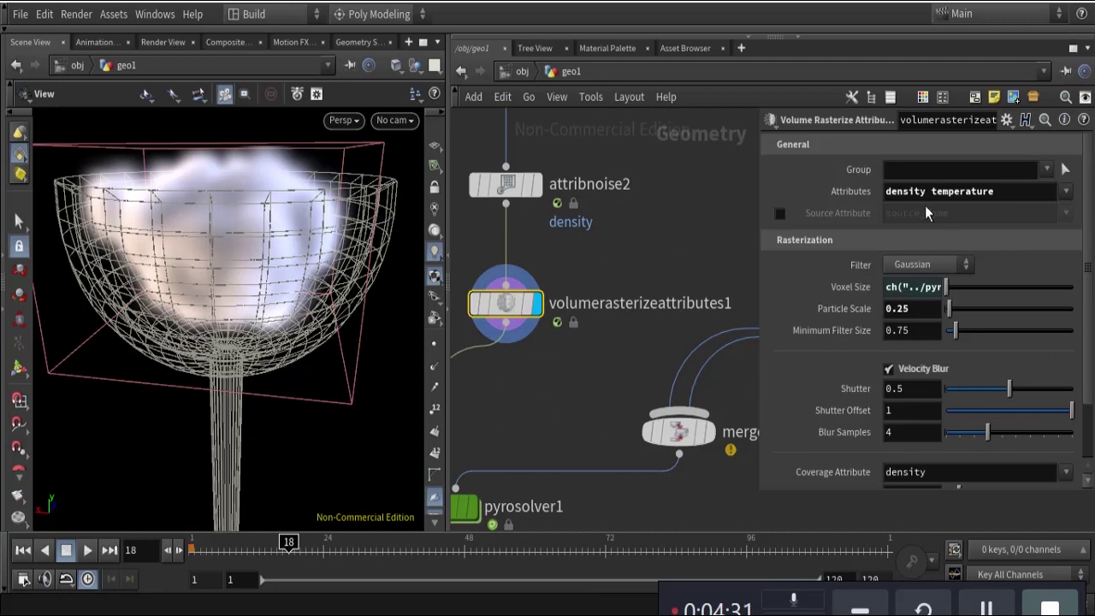
Turn volumerasterizeattributes1's Normalize by Clamped Coverage off and back on to compare its effect on the volume
{"action": "scroll", "coordinate": [993, 341], "scroll_direction": "down", "scroll_amount": 3}
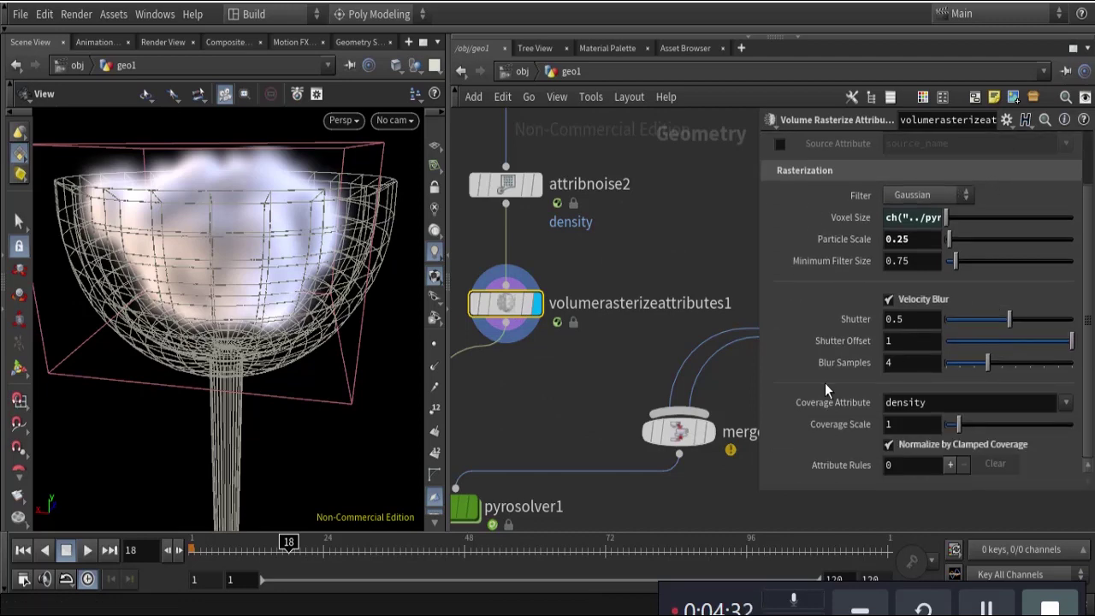
{"action": "left_click", "coordinate": [889, 445]}
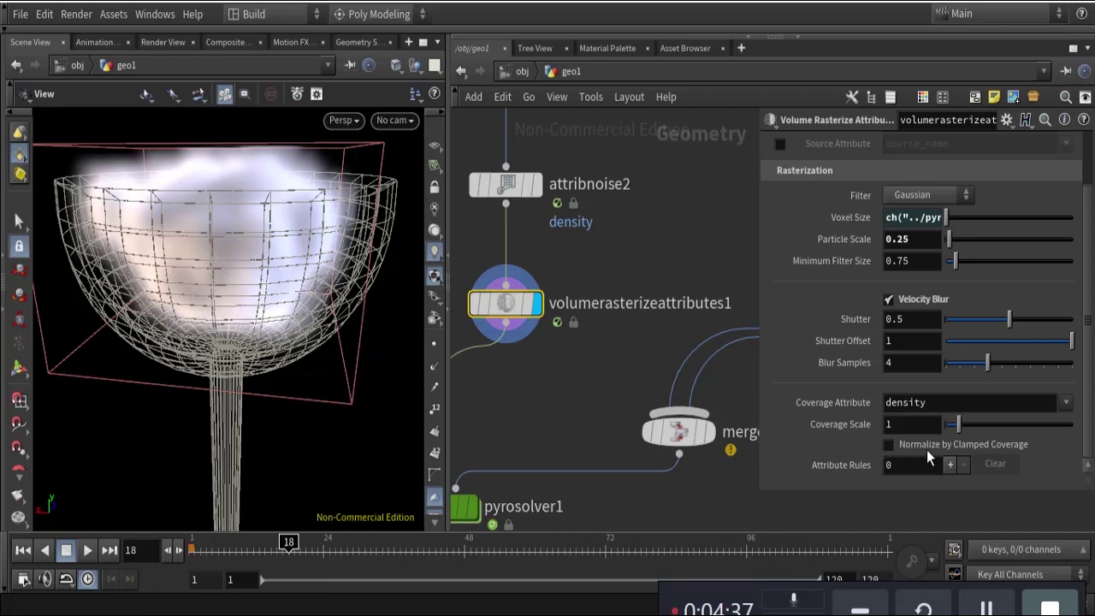
{"action": "scroll", "coordinate": [909, 315], "scroll_direction": "up", "scroll_amount": 1}
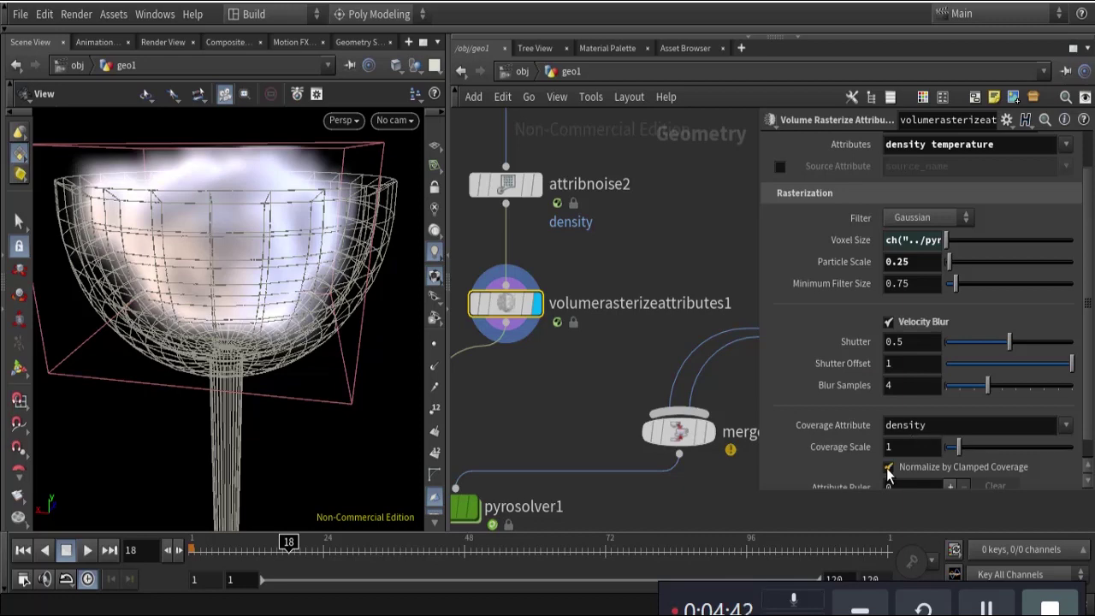
{"action": "left_click", "coordinate": [888, 468]}
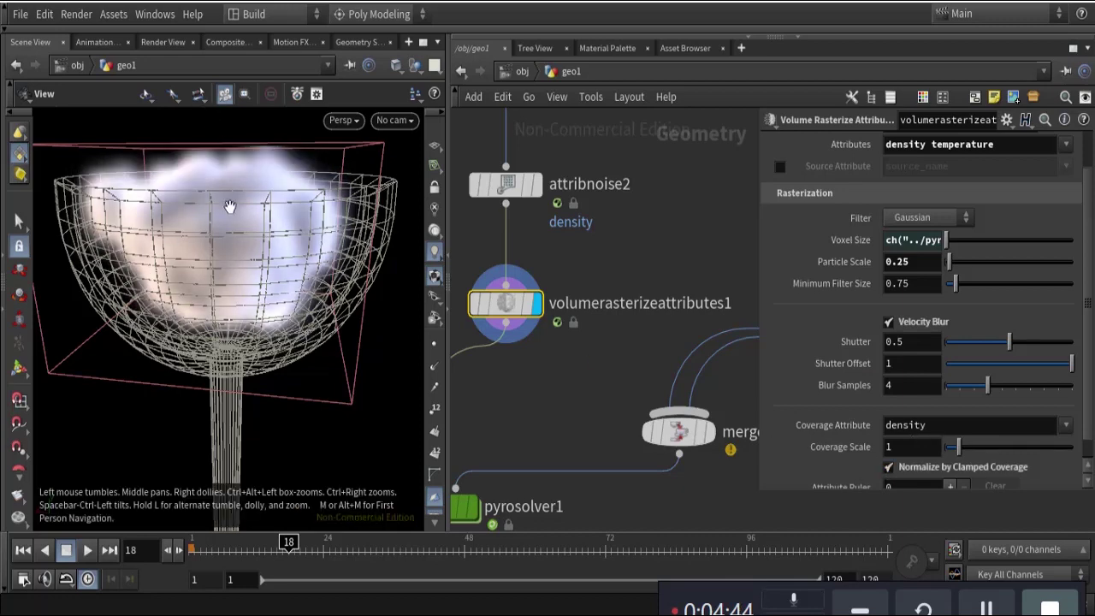
Display pyrosolver1 and examine the simulated smoke around the glass from several angles and distances
{"action": "middle_click_drag", "start_coordinate": [556, 359], "coordinate": [681, 169]}
{"action": "middle_click_drag", "start_coordinate": [646, 349], "coordinate": [710, 271]}
{"action": "mouse_move", "coordinate": [604, 272]}
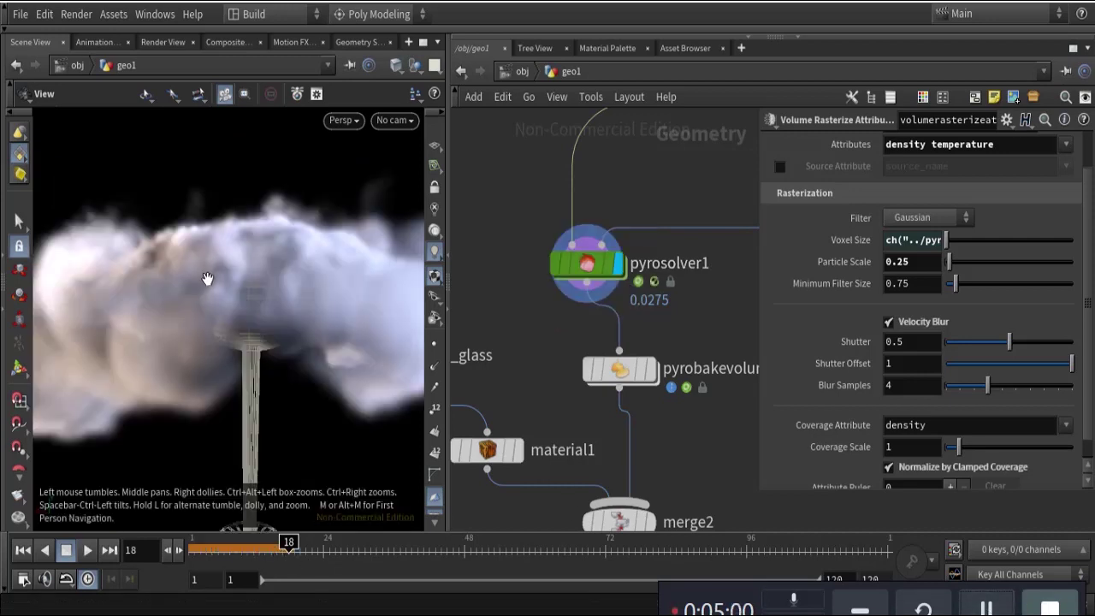
{"action": "left_click_drag", "start_coordinate": [251, 272], "coordinate": [323, 393]}
{"action": "right_click_drag", "start_coordinate": [323, 393], "coordinate": [423, 355]}
{"action": "left_click_drag", "start_coordinate": [422, 356], "coordinate": [249, 330]}
{"action": "right_click_drag", "start_coordinate": [260, 298], "coordinate": [190, 334]}
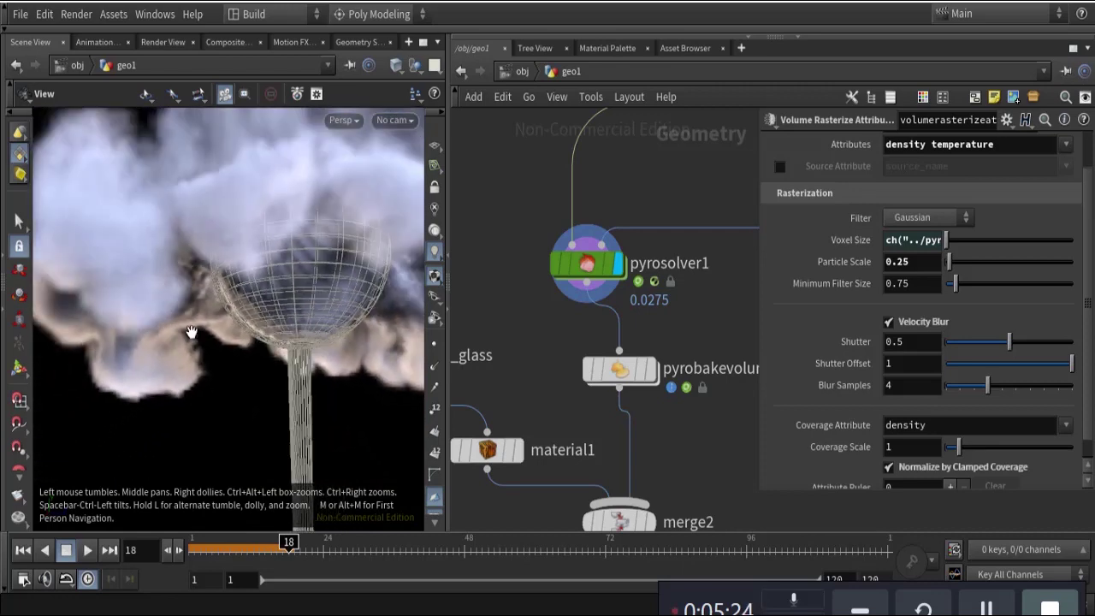
{"action": "mouse_move", "coordinate": [285, 301]}
{"action": "left_mouse_down"}
{"action": "mouse_move", "coordinate": [299, 295]}
{"action": "mouse_move", "coordinate": [269, 320]}
{"action": "mouse_move", "coordinate": [251, 317]}
{"action": "mouse_move", "coordinate": [261, 281]}
{"action": "mouse_move", "coordinate": [289, 277]}
{"action": "mouse_move", "coordinate": [112, 379]}
{"action": "mouse_move", "coordinate": [205, 333]}
{"action": "mouse_move", "coordinate": [306, 305]}
{"action": "mouse_move", "coordinate": [266, 308]}
{"action": "mouse_move", "coordinate": [277, 316]}
{"action": "mouse_move", "coordinate": [296, 293]}
{"action": "mouse_move", "coordinate": [282, 288]}
{"action": "mouse_move", "coordinate": [291, 290]}
{"action": "left_mouse_up"}
Display pyrobakevolume1 and examine the shaded smoke spilling over the glass
{"action": "middle_click_drag", "start_coordinate": [552, 376], "coordinate": [548, 299]}
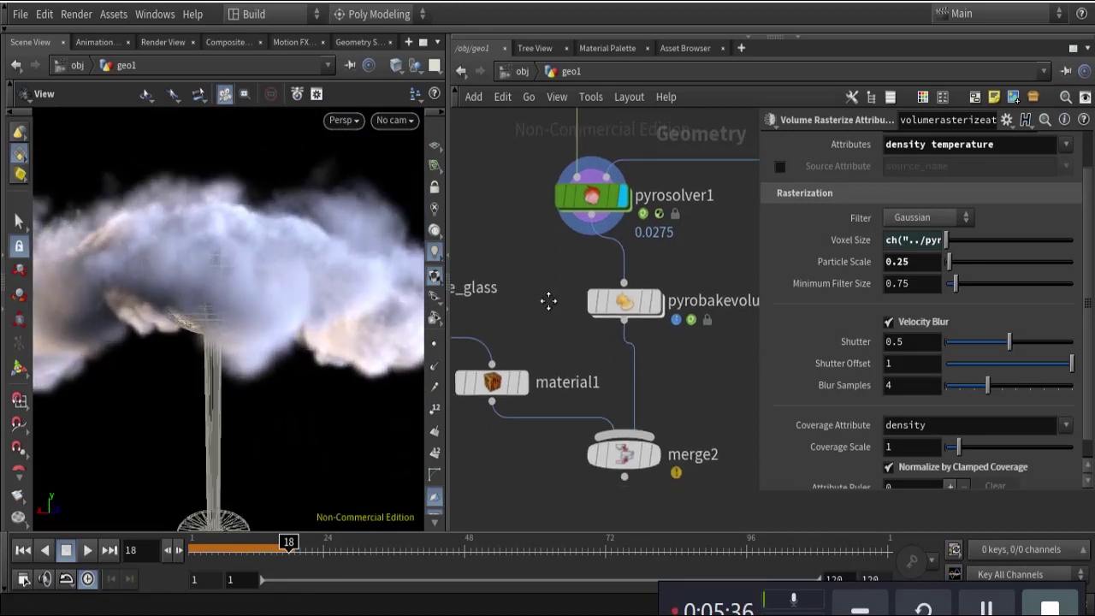
{"action": "middle_click_drag", "start_coordinate": [691, 390], "coordinate": [622, 384]}
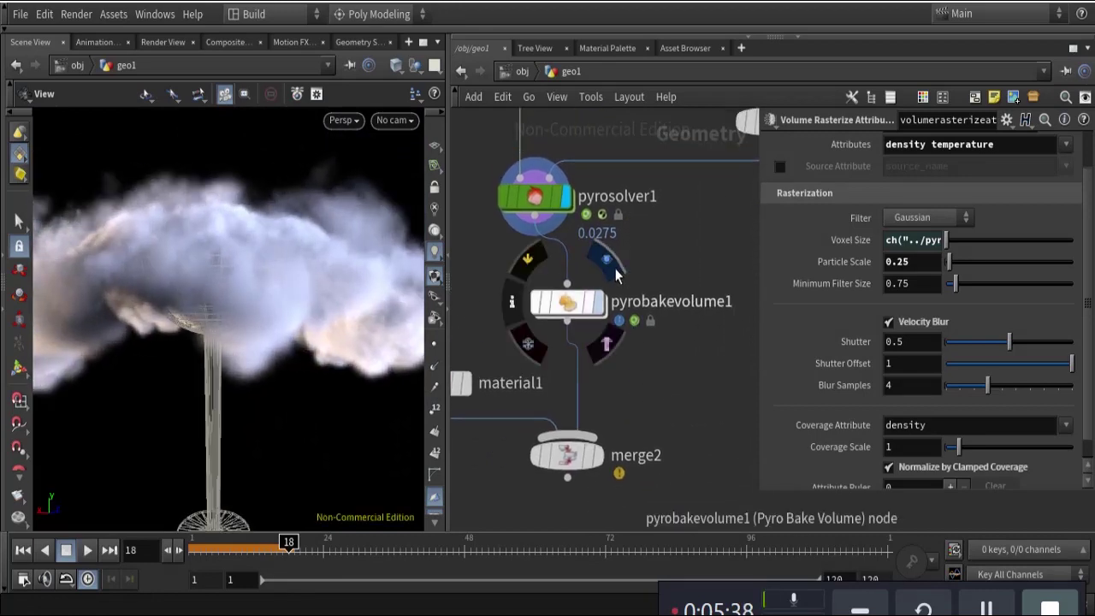
{"action": "left_click", "coordinate": [606, 260]}
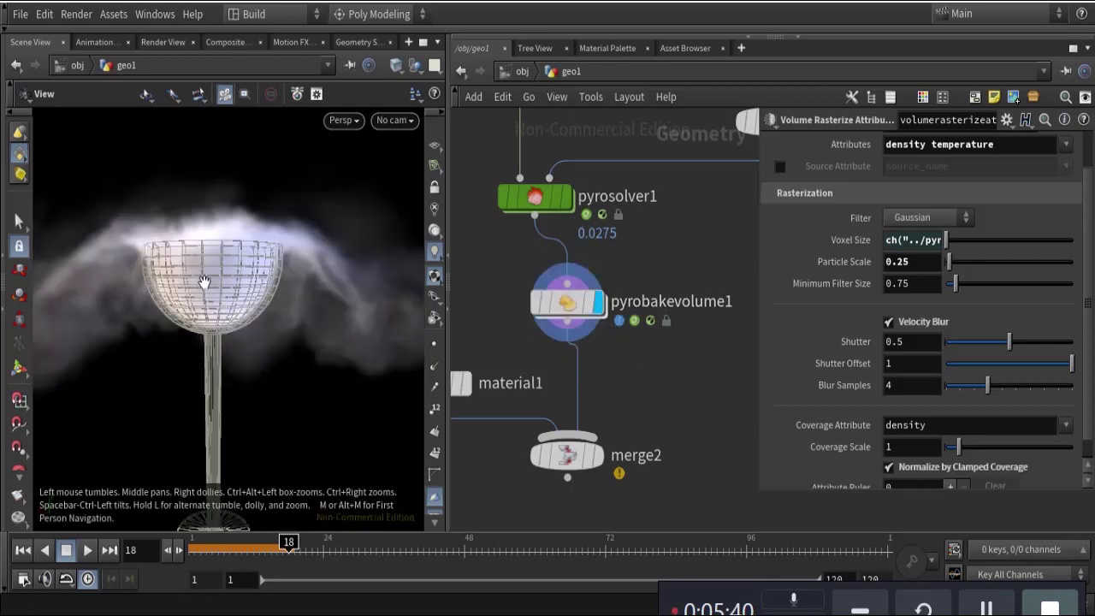
{"action": "middle_click_drag", "start_coordinate": [609, 282], "coordinate": [638, 323]}
{"action": "left_click_drag", "start_coordinate": [251, 280], "coordinate": [291, 267]}
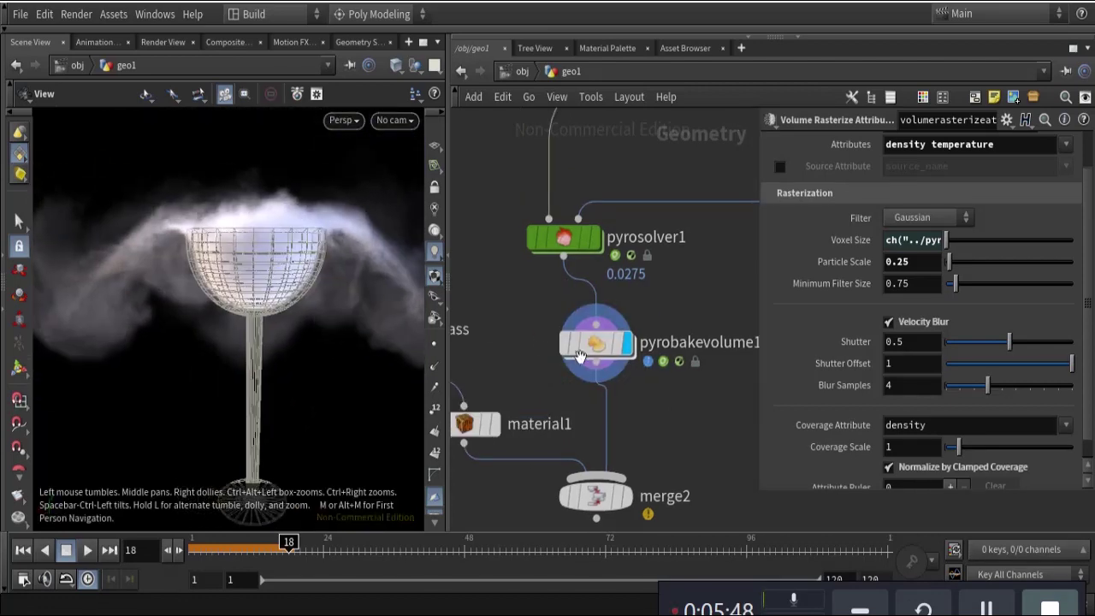
Show pyrobakevolume1's parameters and enable Scatter for the volume
{"action": "left_click_drag", "start_coordinate": [669, 421], "coordinate": [539, 300]}
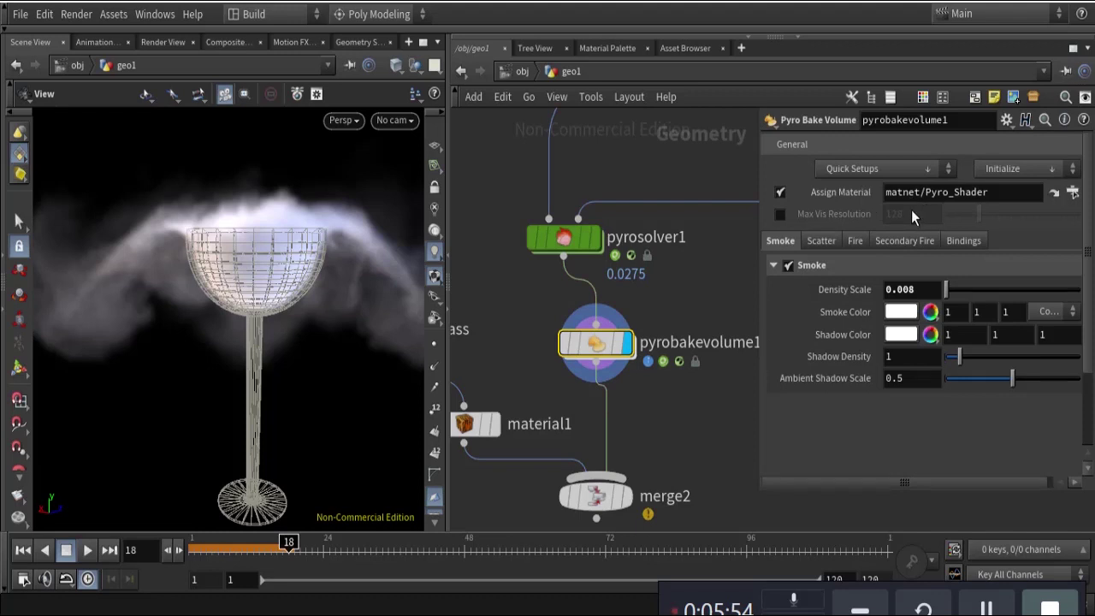
{"action": "left_click", "coordinate": [818, 245]}
{"action": "left_click", "coordinate": [787, 266]}
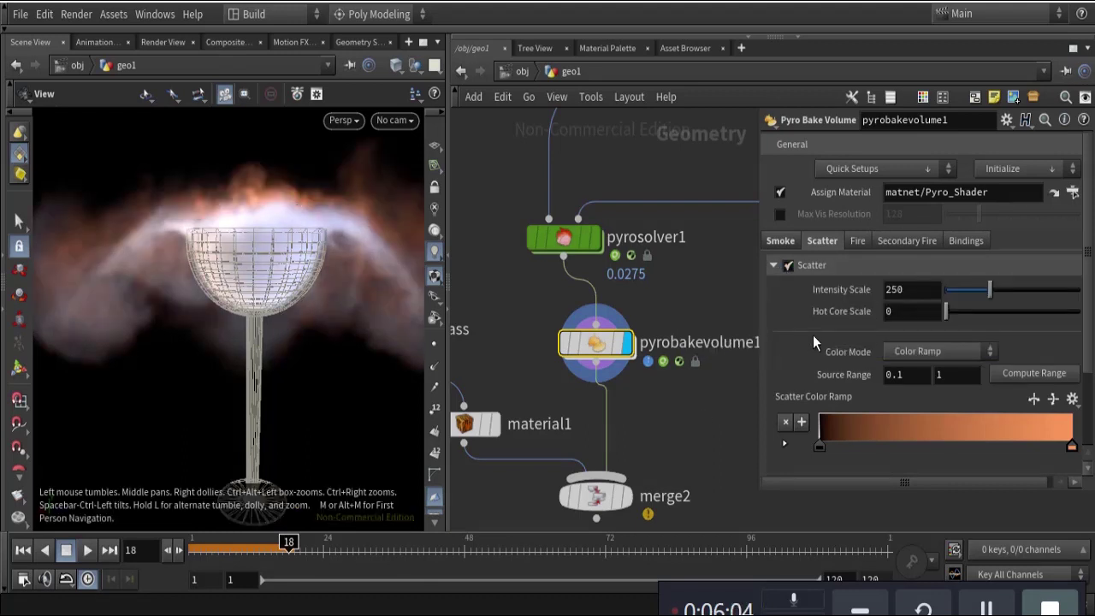
Recolor the end key of the Scatter Color Ramp to light blue with saturation 0.58
{"action": "left_click", "coordinate": [1072, 449]}
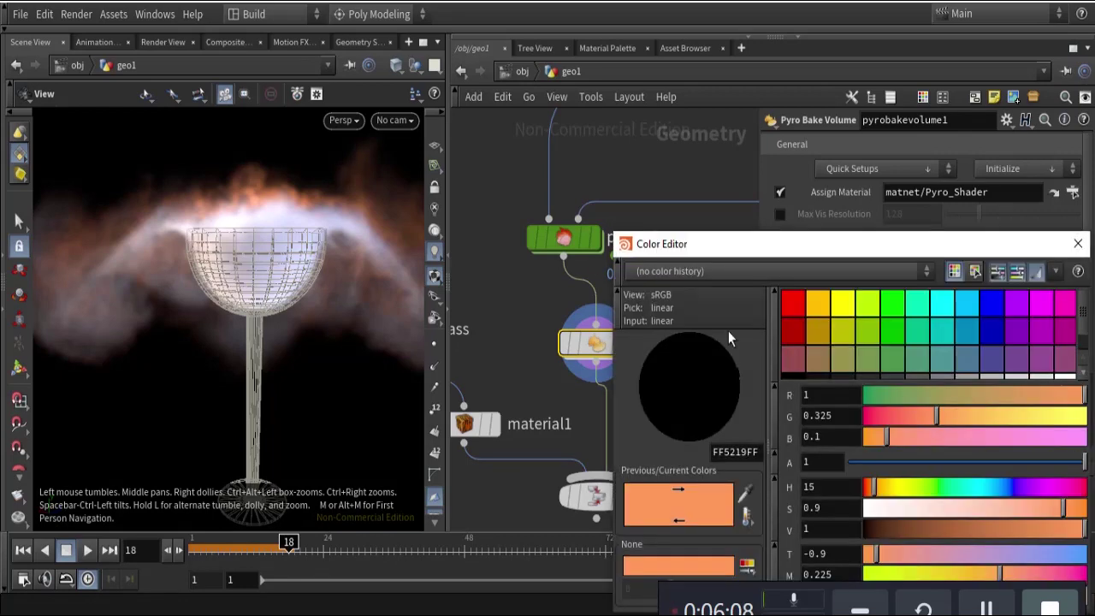
{"action": "left_click", "coordinate": [964, 305]}
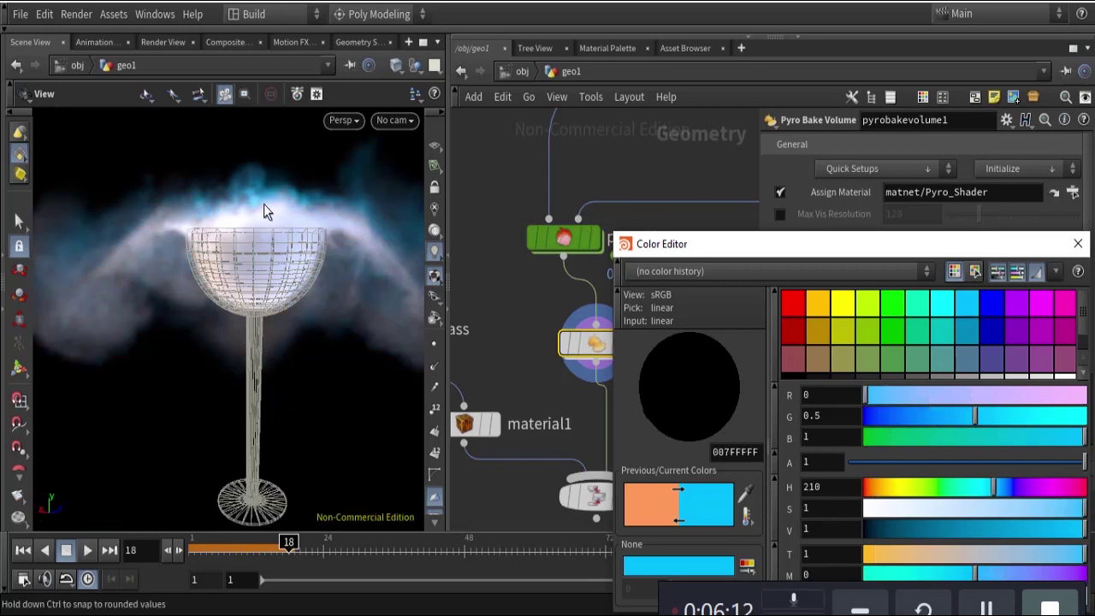
{"action": "left_click", "coordinate": [983, 511]}
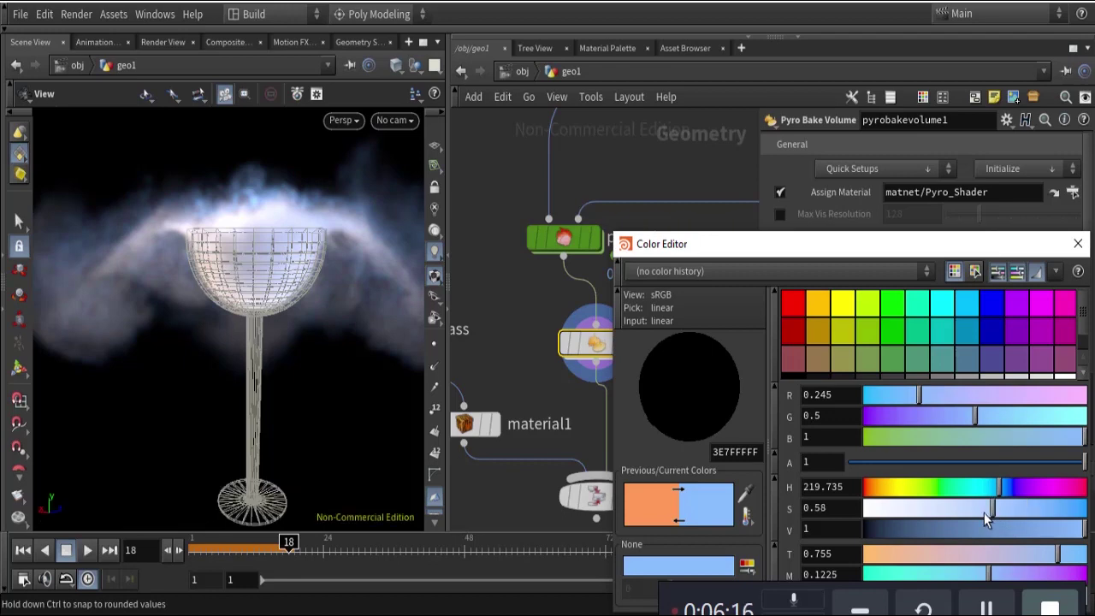
{"action": "left_click", "coordinate": [1077, 243]}
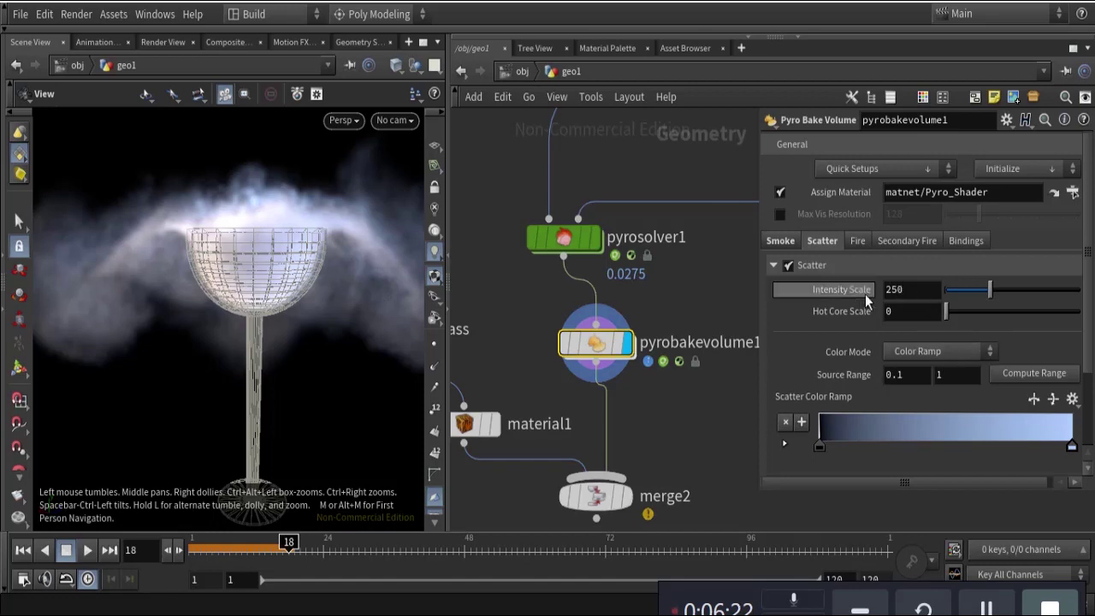
Set the Scatter Intensity Scale of pyrobakevolume1 to 500
{"action": "left_click", "coordinate": [904, 296]}
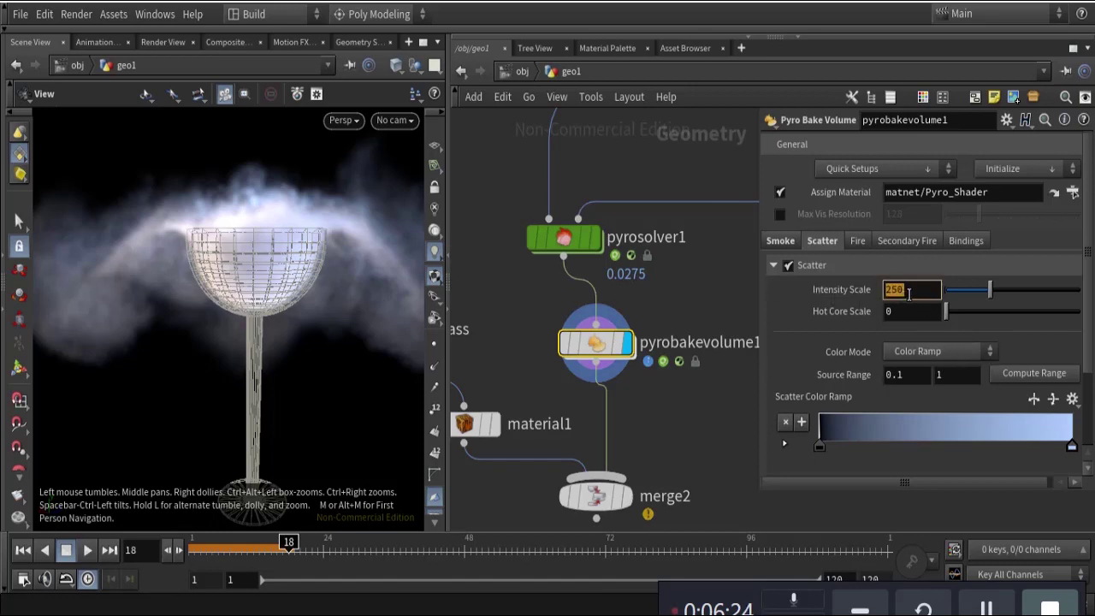
{"action": "type", "text": "5"}
{"action": "key", "text": "Return"}
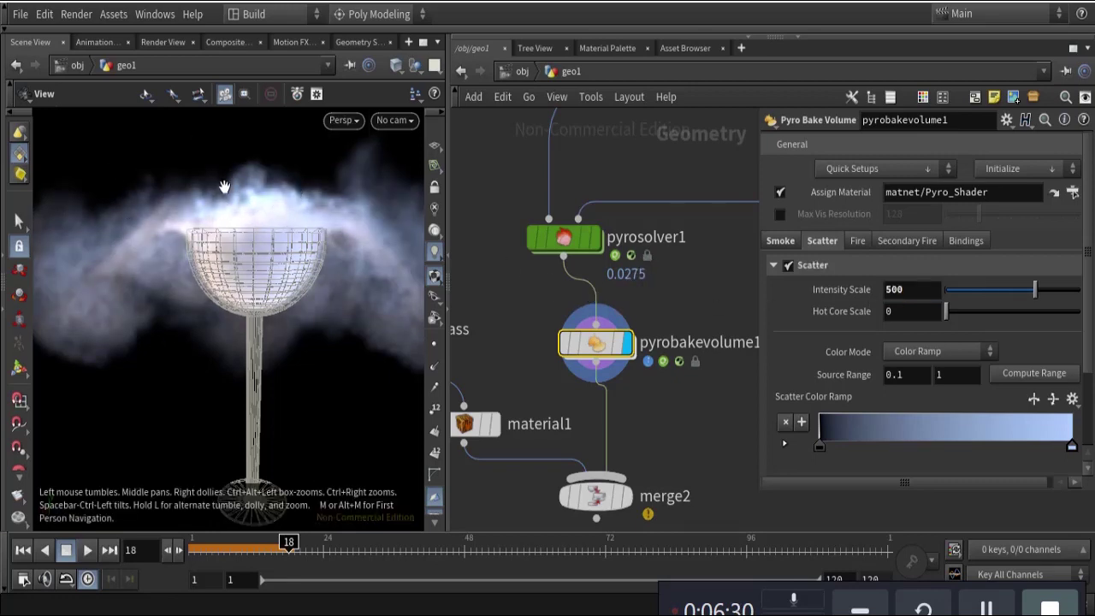
Enable Fire on pyrobakevolume1 to preview the emission, and switch it off again
{"action": "left_click", "coordinate": [859, 238]}
{"action": "left_click", "coordinate": [904, 241]}
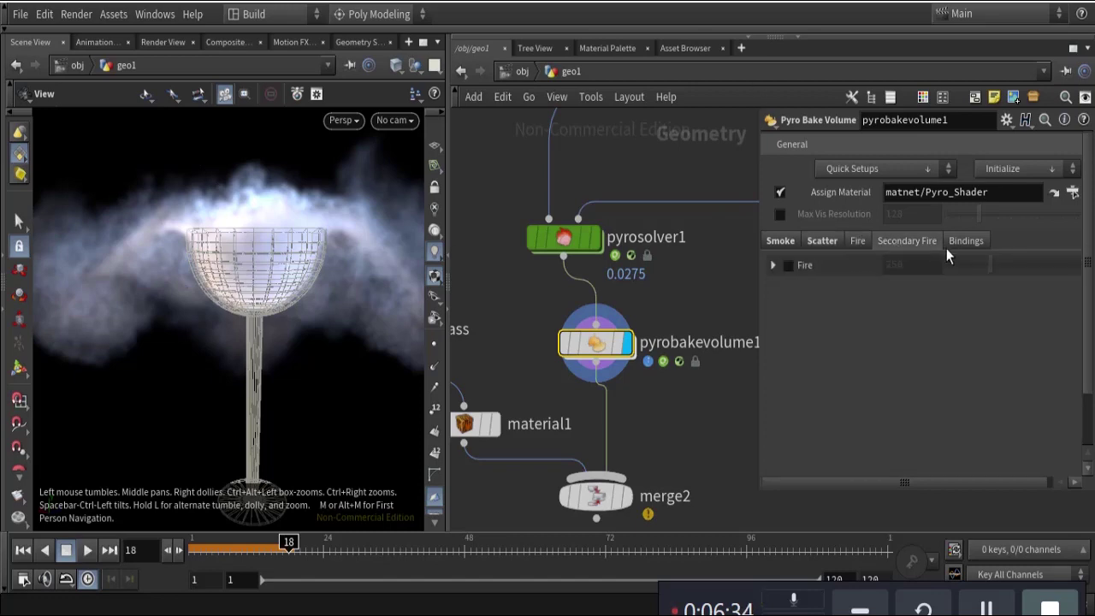
{"action": "left_click", "coordinate": [853, 239]}
{"action": "left_click", "coordinate": [789, 265]}
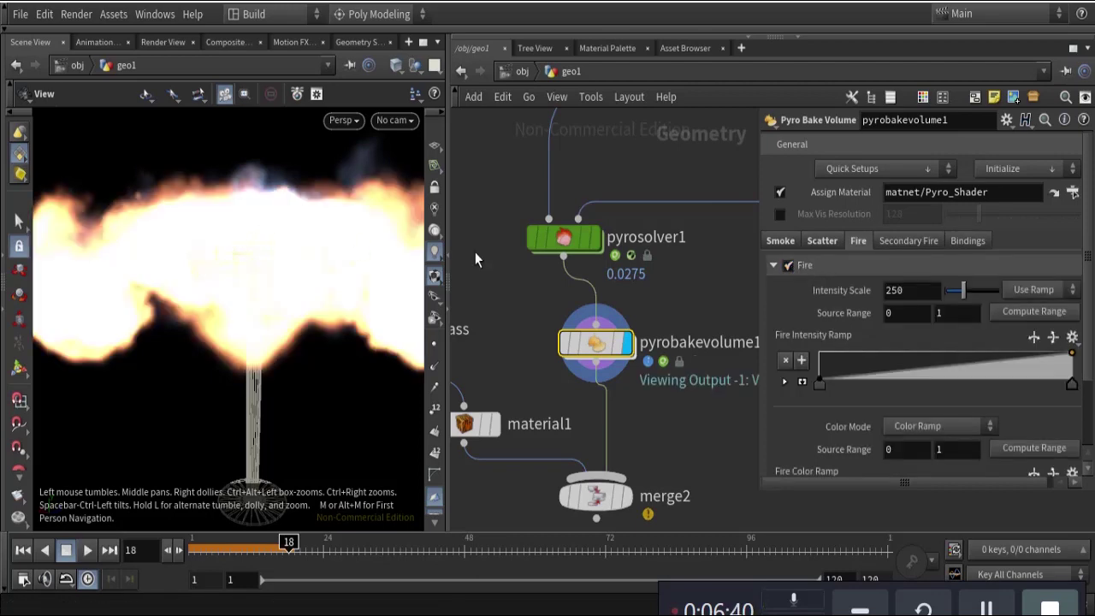
{"action": "left_click", "coordinate": [786, 266]}
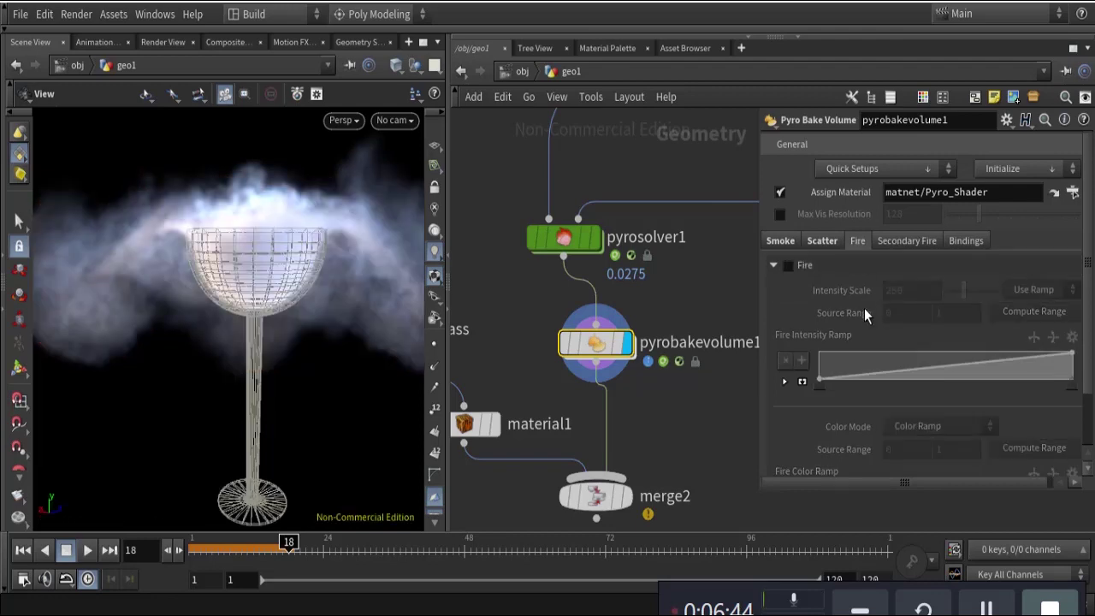
Disable Scatter on pyrobakevolume1
{"action": "left_click", "coordinate": [823, 241]}
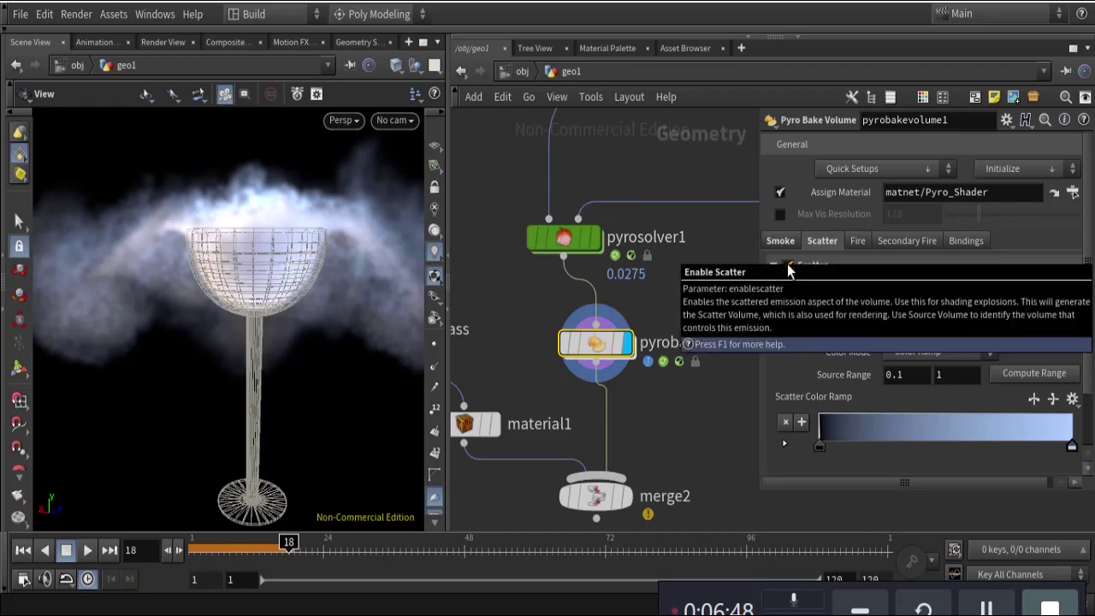
{"action": "left_click", "coordinate": [788, 266]}
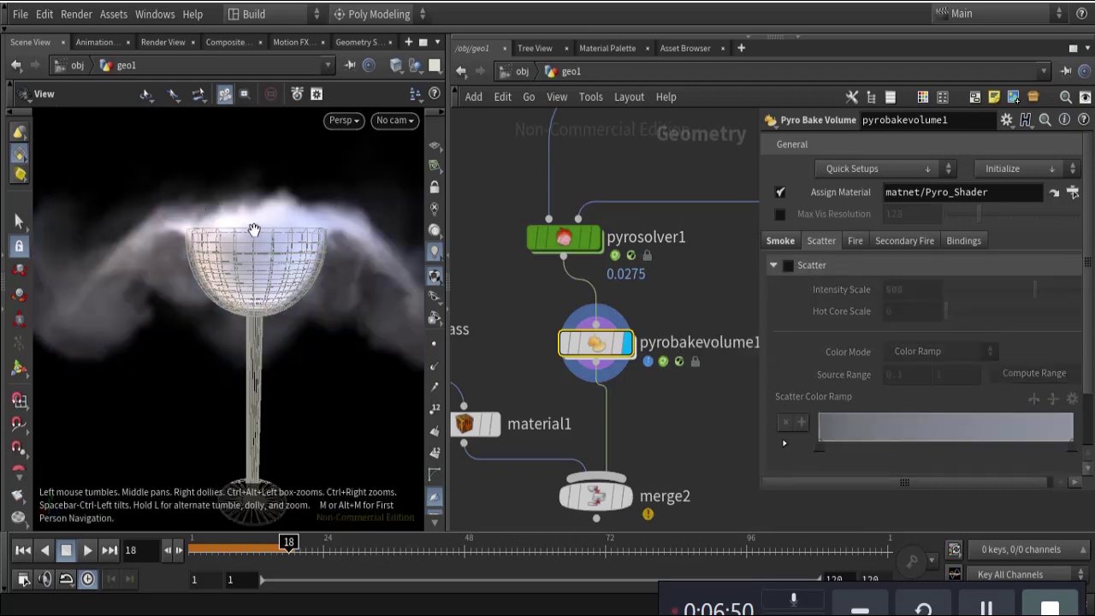
Display merge2 to view the baked smoke combined with the glass from material1
{"action": "middle_click_drag", "start_coordinate": [675, 280], "coordinate": [717, 271]}
{"action": "right_click_drag", "start_coordinate": [717, 282], "coordinate": [634, 367]}
{"action": "scroll", "coordinate": [590, 359], "scroll_direction": "up", "scroll_amount": 3}
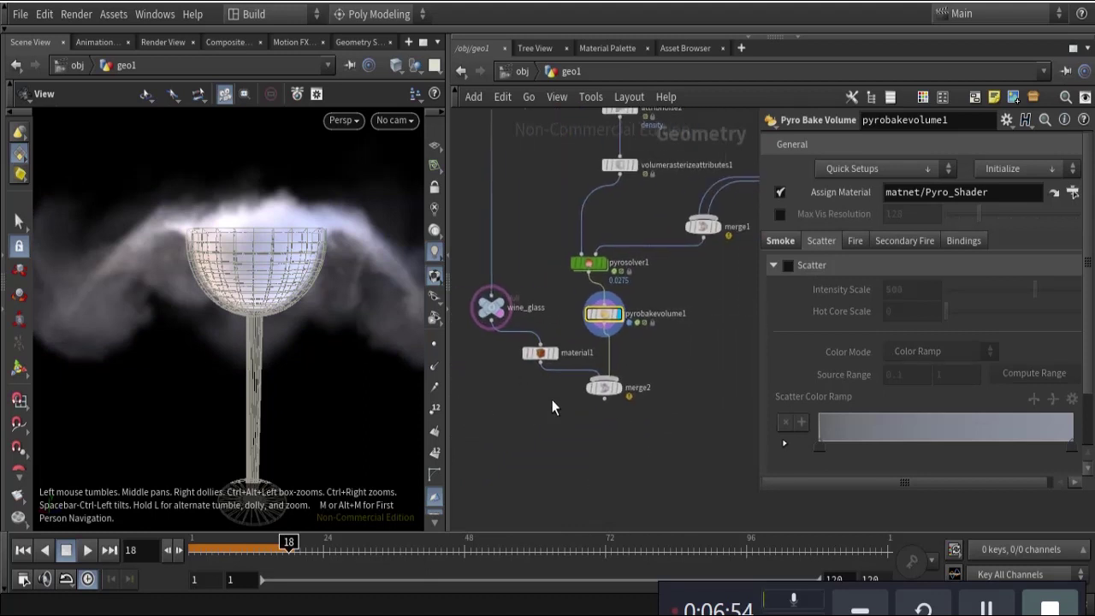
{"action": "mouse_move", "coordinate": [625, 379]}
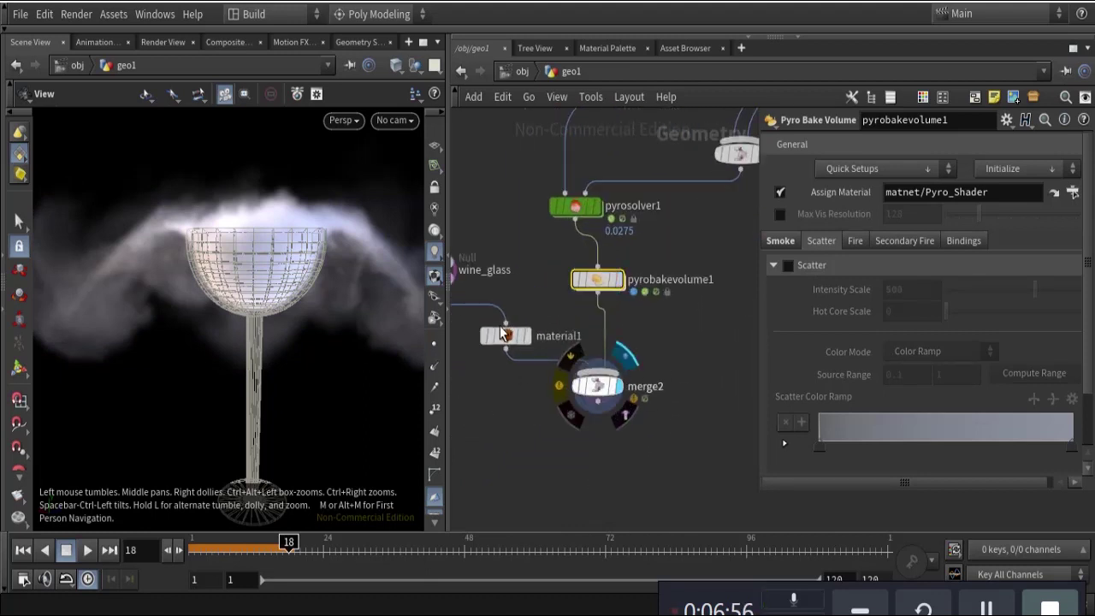
{"action": "left_click", "coordinate": [624, 355]}
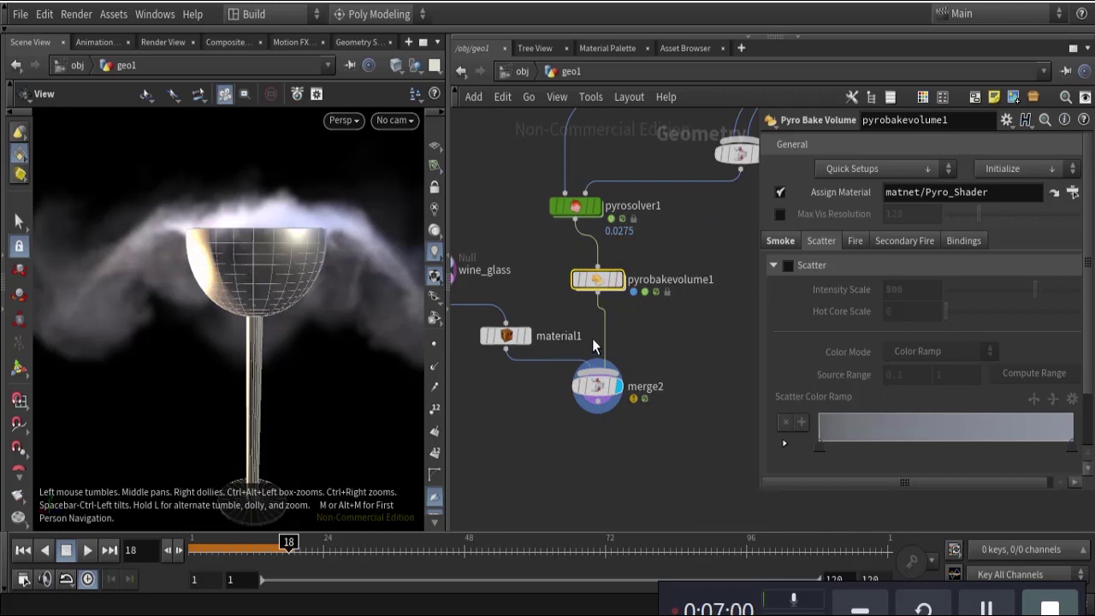
Select pyrosolver1 and review its bounds size and boundary condition settings
{"action": "scroll", "coordinate": [681, 338], "scroll_direction": "down", "scroll_amount": 4}
{"action": "scroll", "coordinate": [676, 381], "scroll_direction": "up", "scroll_amount": 5}
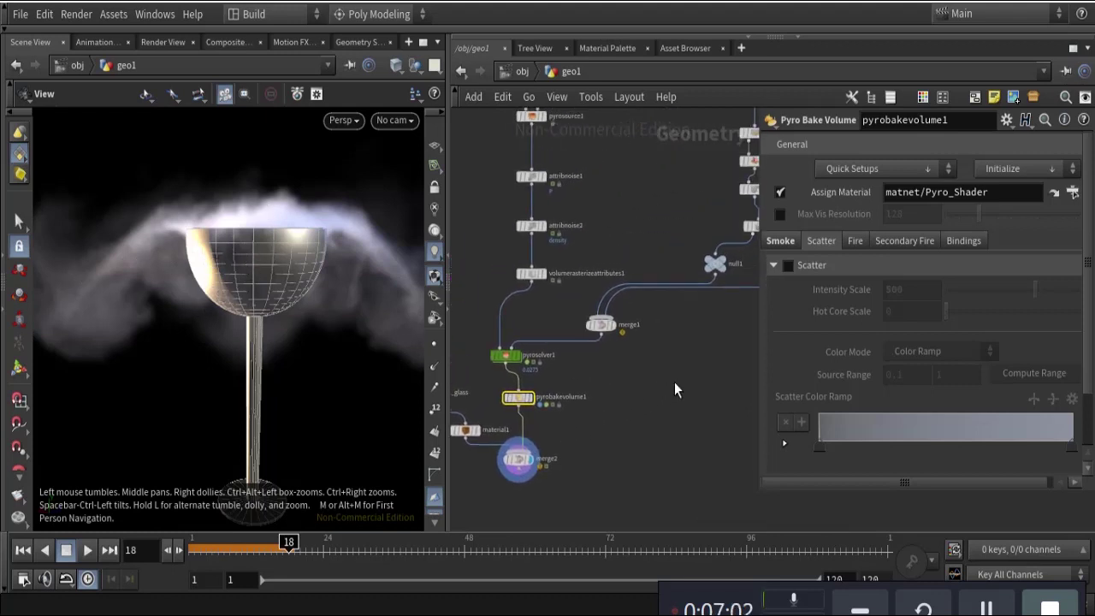
{"action": "left_click_drag", "start_coordinate": [571, 236], "coordinate": [717, 321]}
{"action": "scroll", "coordinate": [719, 312], "scroll_direction": "down", "scroll_amount": 6}
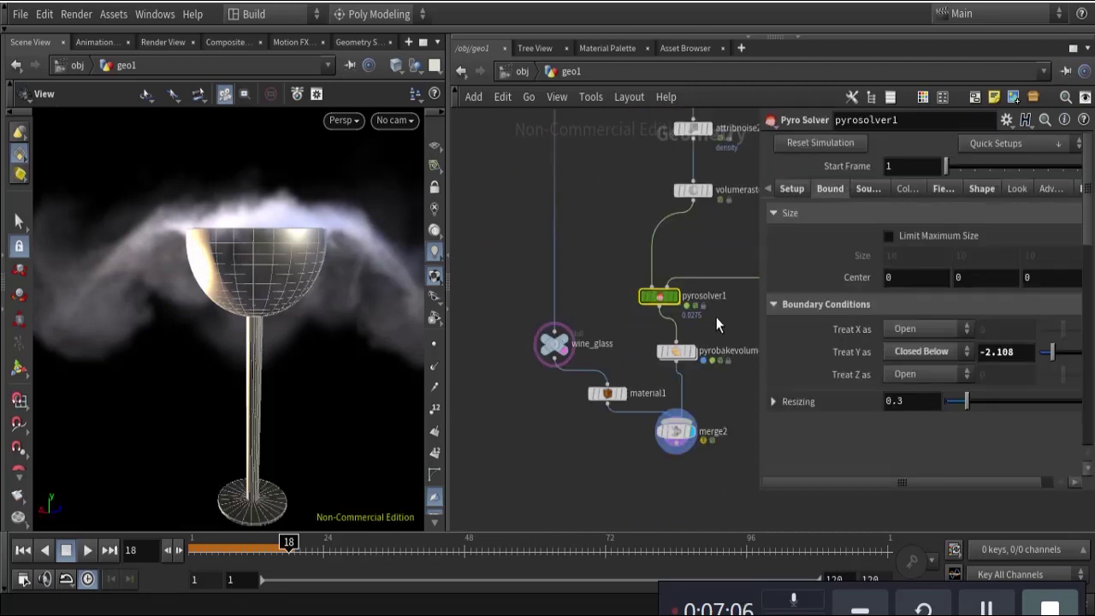
Display and select polyextrude1 below blast1 in the glass modeling chain
{"action": "scroll", "coordinate": [605, 267], "scroll_direction": "up", "scroll_amount": 6}
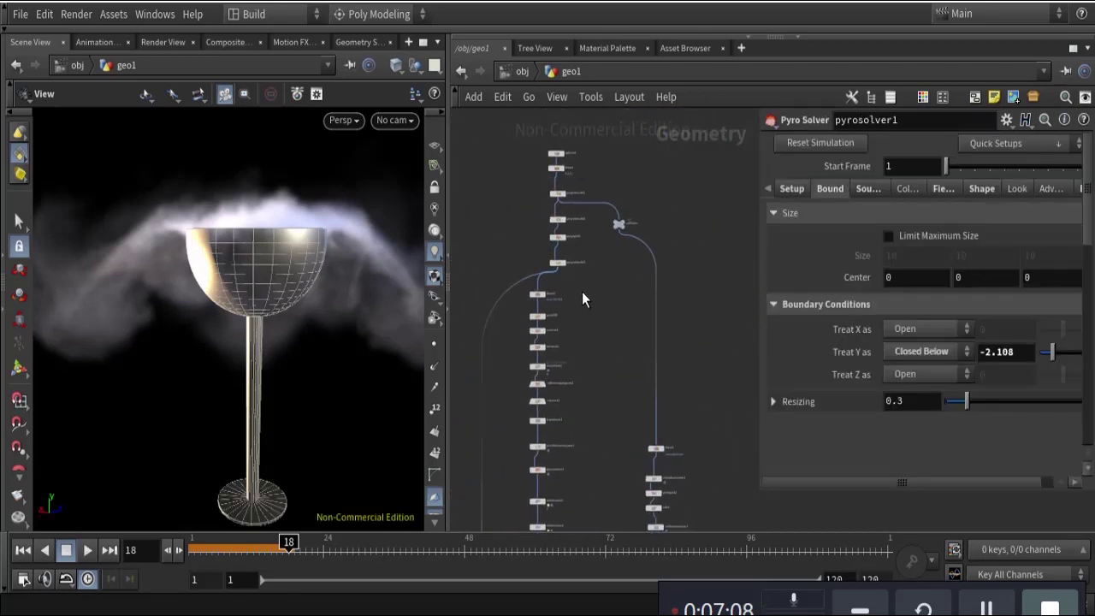
{"action": "left_click", "coordinate": [591, 275]}
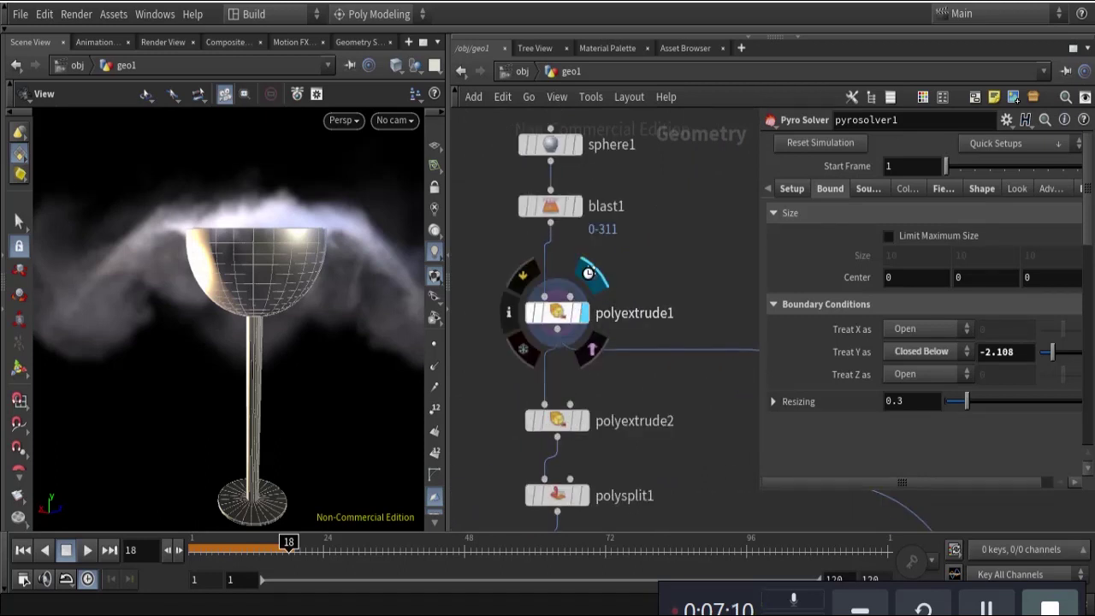
{"action": "left_click", "coordinate": [557, 313]}
Display the collision null branching from polyextrude1 and examine the bowl geometry
{"action": "middle_click_drag", "start_coordinate": [701, 376], "coordinate": [379, 167]}
{"action": "middle_click_drag", "start_coordinate": [504, 322], "coordinate": [598, 315]}
{"action": "left_click_drag", "start_coordinate": [272, 233], "coordinate": [282, 163]}
{"action": "left_click", "coordinate": [609, 190]}
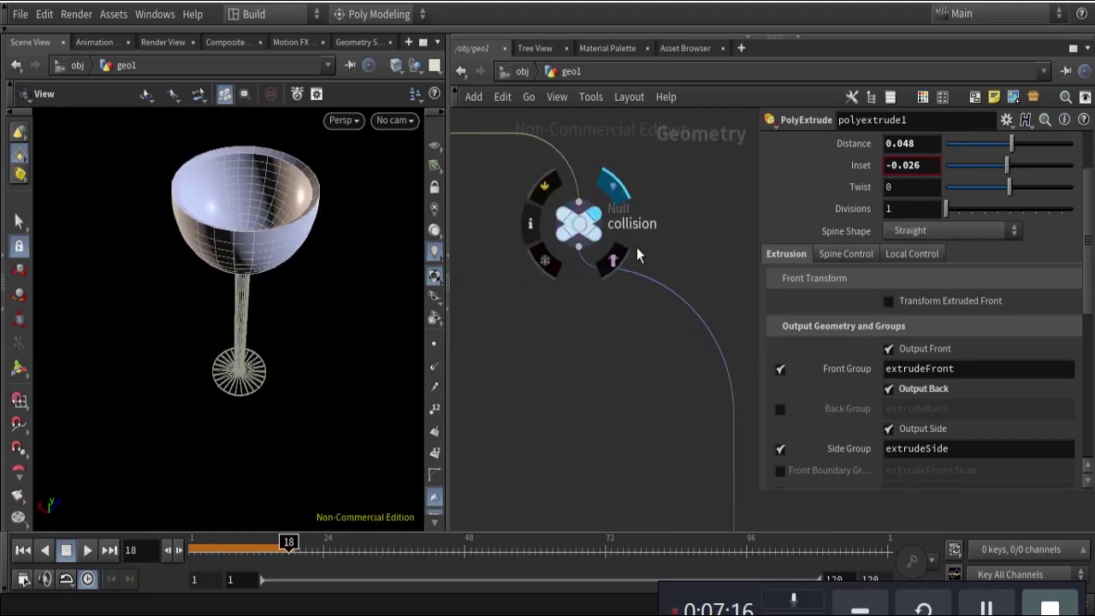
Display blast2 further down the collision branch and examine the remaining bowl surface up close
{"action": "scroll", "coordinate": [623, 320], "scroll_direction": "down", "scroll_amount": 3}
{"action": "middle_click_drag", "start_coordinate": [632, 519], "coordinate": [572, 300]}
{"action": "middle_click_drag", "start_coordinate": [575, 464], "coordinate": [564, 205]}
{"action": "mouse_move", "coordinate": [586, 226]}
{"action": "scroll", "coordinate": [599, 231], "scroll_direction": "up", "scroll_amount": 5}
{"action": "mouse_move", "coordinate": [250, 209]}
{"action": "left_mouse_down"}
{"action": "mouse_move", "coordinate": [253, 162]}
{"action": "mouse_move", "coordinate": [258, 210]}
{"action": "mouse_move", "coordinate": [261, 196]}
{"action": "left_mouse_up"}
{"action": "right_click_drag", "start_coordinate": [261, 196], "coordinate": [338, 167]}
{"action": "left_click_drag", "start_coordinate": [274, 193], "coordinate": [279, 224]}
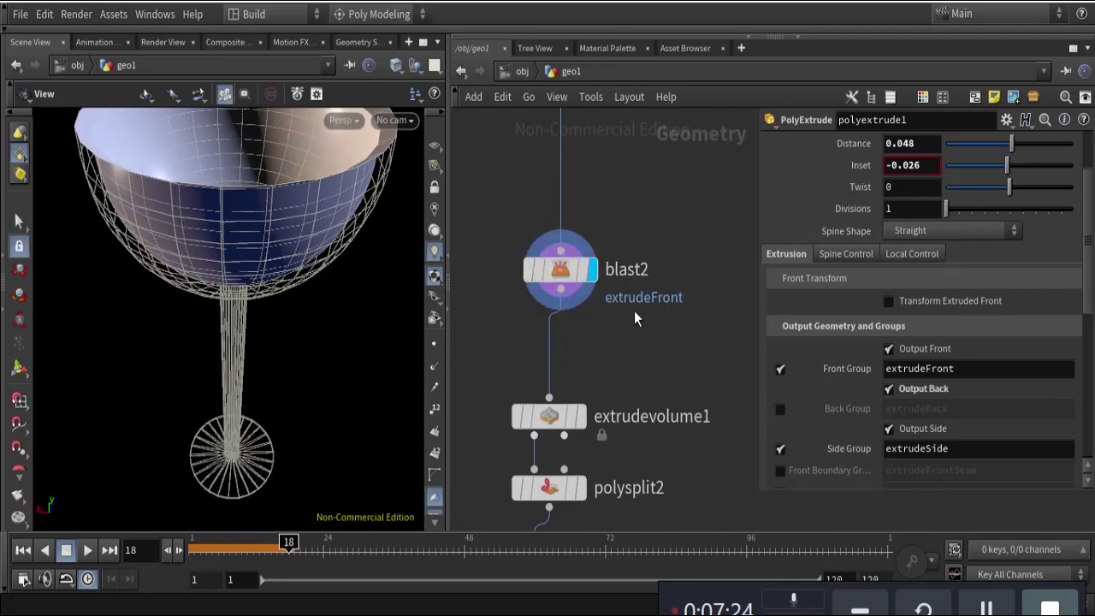
Display polyextrude1 again and review its front and side output group settings
{"action": "scroll", "coordinate": [634, 310], "scroll_direction": "down", "scroll_amount": 4}
{"action": "middle_click_drag", "start_coordinate": [630, 237], "coordinate": [699, 423]}
{"action": "scroll", "coordinate": [590, 366], "scroll_direction": "down", "scroll_amount": 3}
{"action": "middle_click_drag", "start_coordinate": [590, 366], "coordinate": [633, 462]}
{"action": "scroll", "coordinate": [555, 240], "scroll_direction": "up", "scroll_amount": 3}
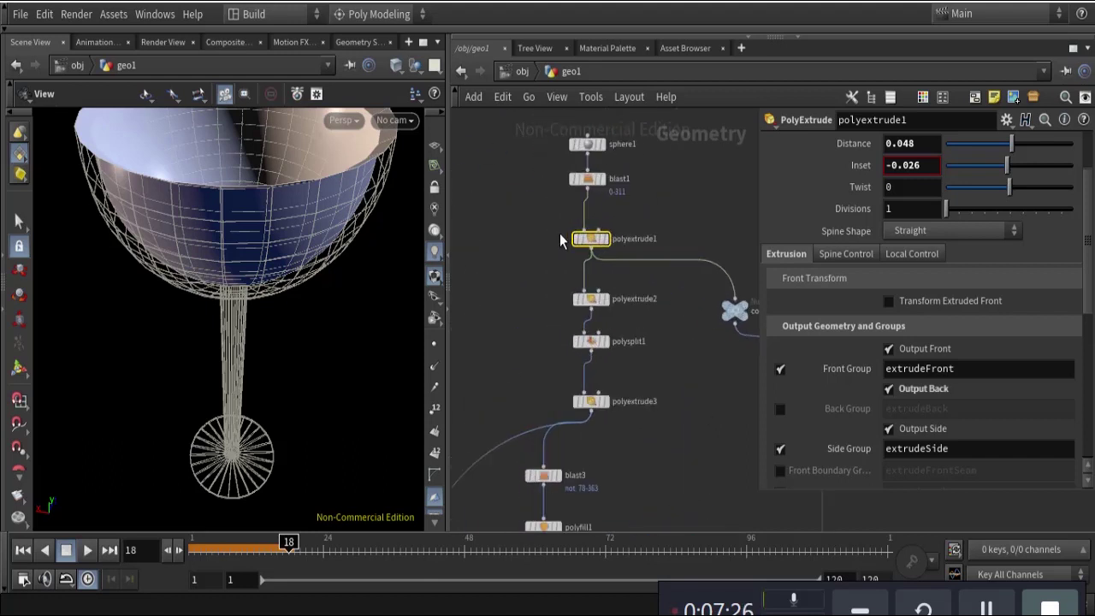
{"action": "scroll", "coordinate": [564, 239], "scroll_direction": "up", "scroll_amount": 3}
{"action": "left_click", "coordinate": [635, 209]}
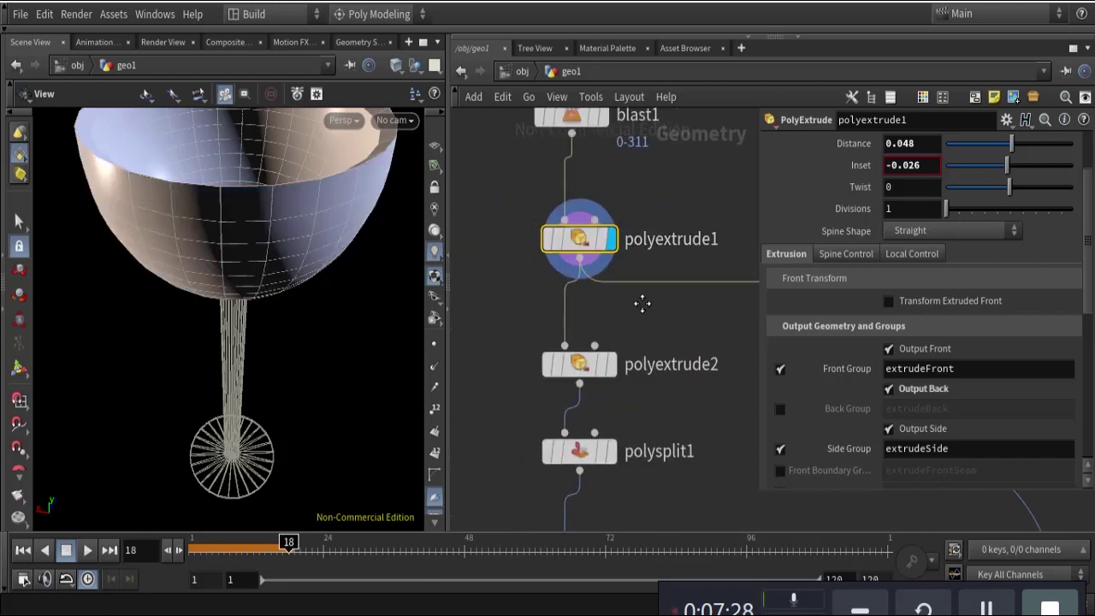
{"action": "middle_click_drag", "start_coordinate": [669, 327], "coordinate": [590, 249]}
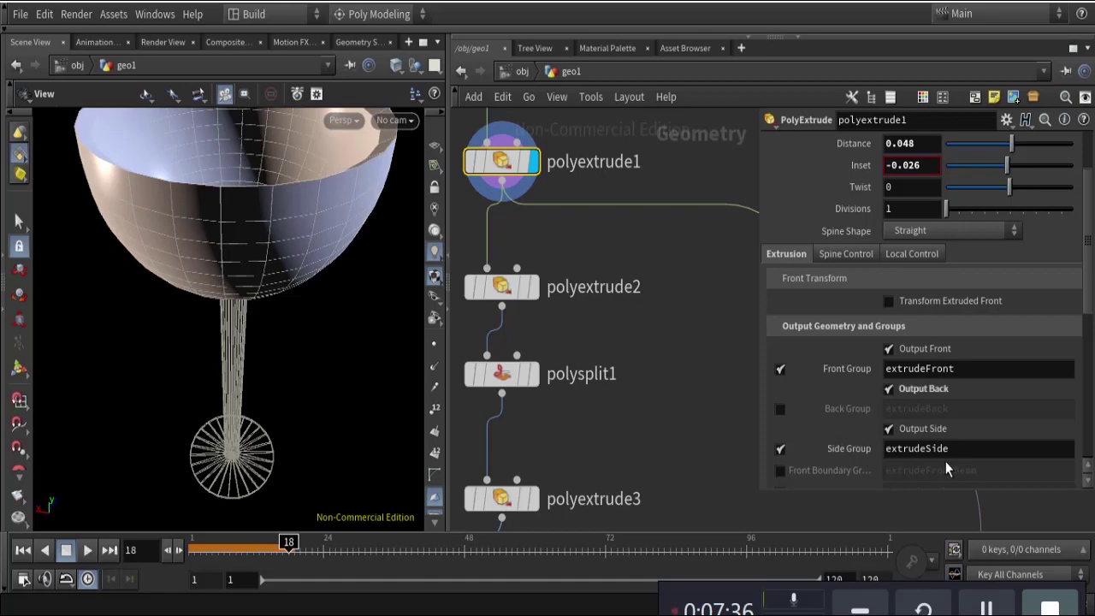
Display and select blast2 on the collision branch and check its extrudeFront group against the remaining bowl surface
{"action": "middle_click_drag", "start_coordinate": [615, 299], "coordinate": [495, 257]}
{"action": "scroll", "coordinate": [654, 354], "scroll_direction": "down", "scroll_amount": 3}
{"action": "middle_click_drag", "start_coordinate": [655, 354], "coordinate": [595, 397]}
{"action": "middle_click_drag", "start_coordinate": [633, 501], "coordinate": [595, 244]}
{"action": "scroll", "coordinate": [630, 421], "scroll_direction": "down", "scroll_amount": 5}
{"action": "scroll", "coordinate": [633, 282], "scroll_direction": "up", "scroll_amount": 5}
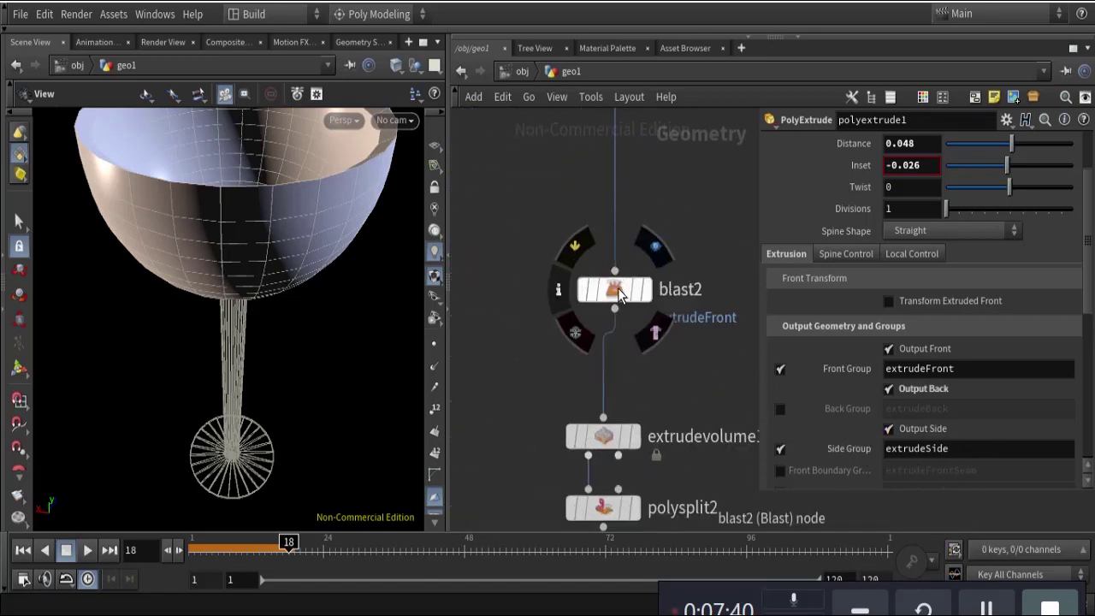
{"action": "left_click", "coordinate": [672, 250]}
{"action": "left_click_drag", "start_coordinate": [672, 359], "coordinate": [450, 154]}
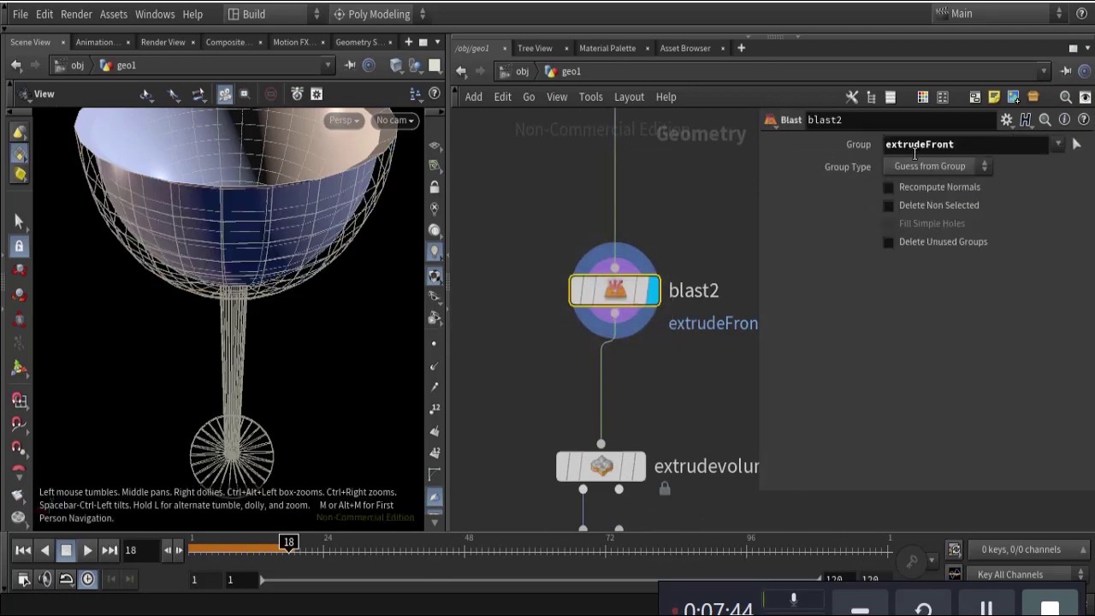
{"action": "left_click_drag", "start_coordinate": [393, 229], "coordinate": [321, 246]}
Display extrudevolume1 below blast2 and examine the extruded bowl volume from above and below
{"action": "middle_click_drag", "start_coordinate": [708, 402], "coordinate": [640, 214]}
{"action": "mouse_move", "coordinate": [552, 268]}
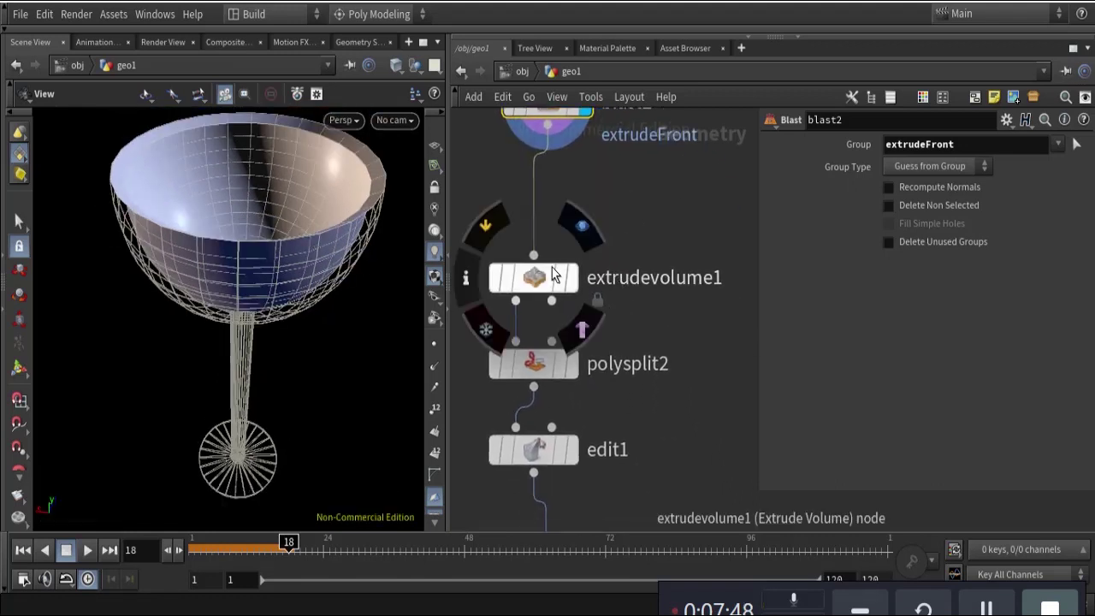
{"action": "left_click", "coordinate": [584, 228]}
{"action": "left_click_drag", "start_coordinate": [541, 289], "coordinate": [541, 237]}
{"action": "left_click_drag", "start_coordinate": [291, 244], "coordinate": [167, 276]}
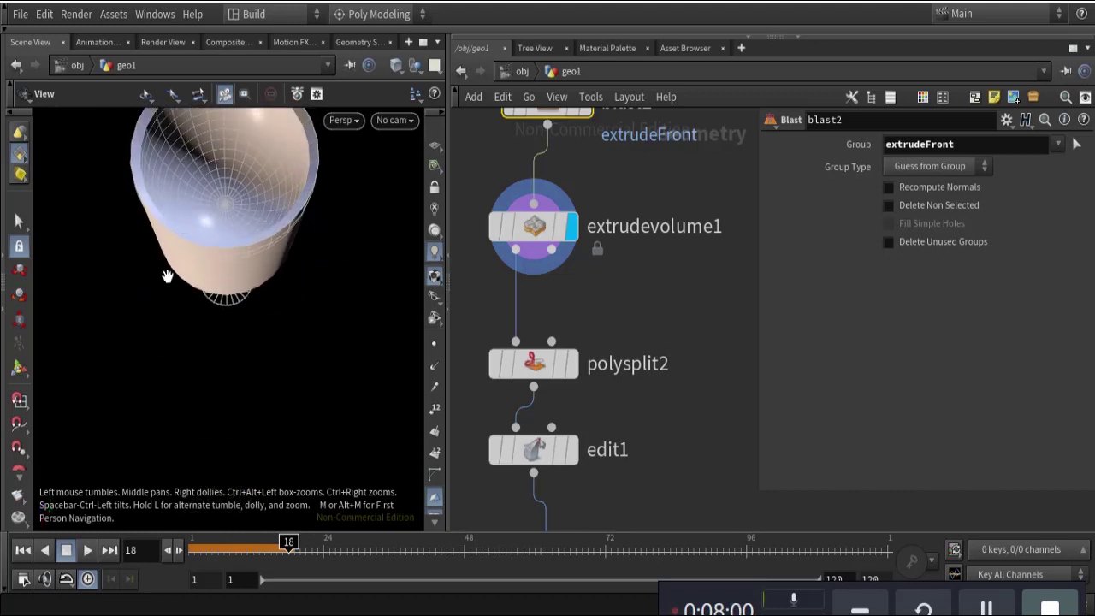
{"action": "left_click_drag", "start_coordinate": [180, 225], "coordinate": [243, 148]}
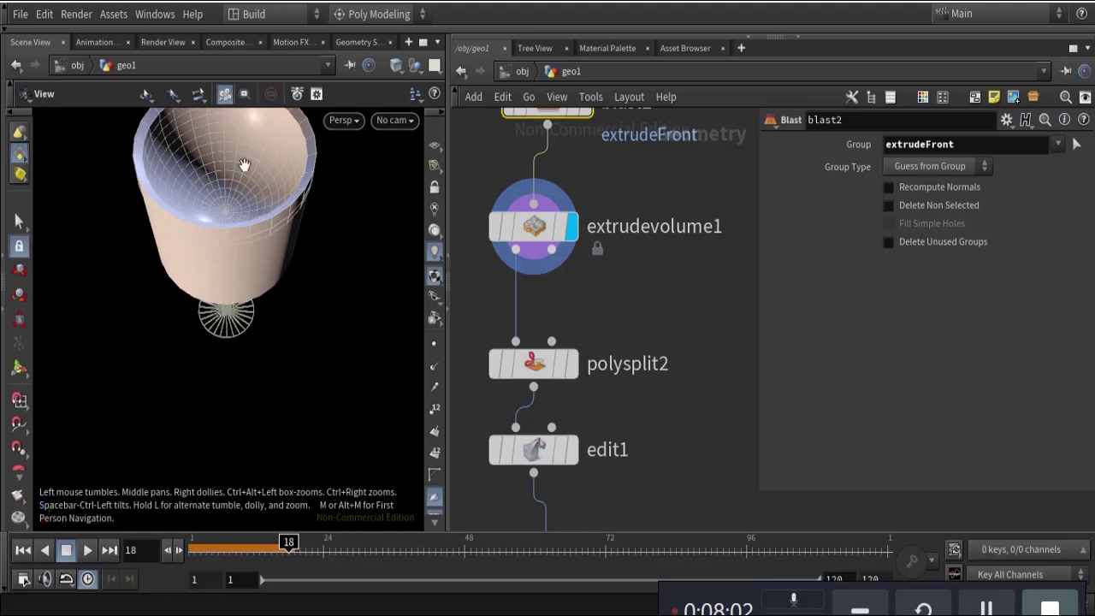
{"action": "middle_click_drag", "start_coordinate": [217, 177], "coordinate": [241, 217]}
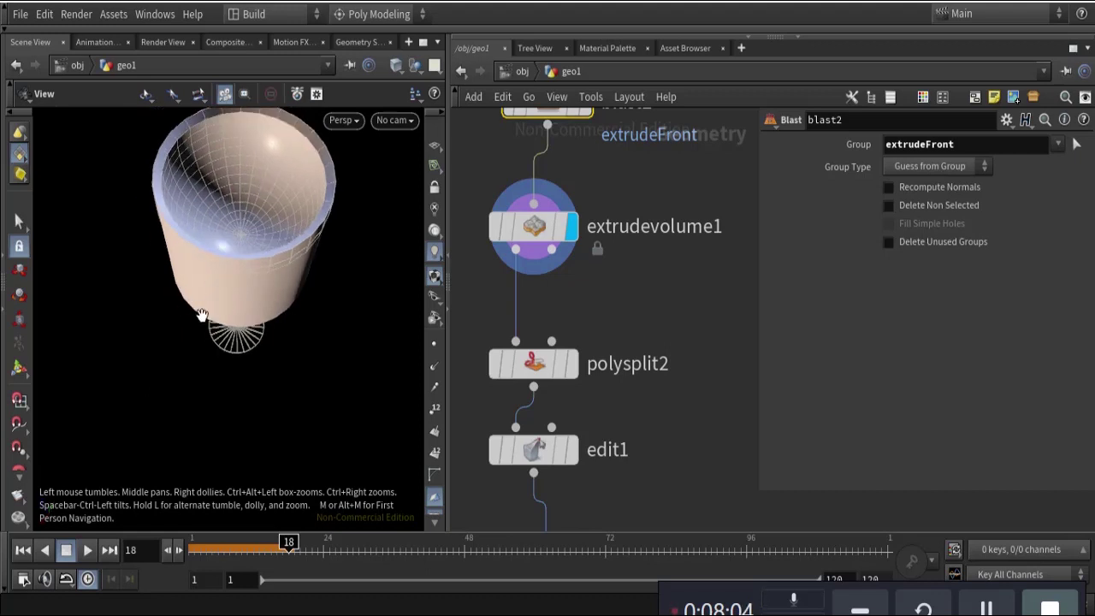
{"action": "left_click_drag", "start_coordinate": [250, 311], "coordinate": [261, 158]}
Display polysplit2 and edit1 in turn and examine the split and reshaped collision geometry
{"action": "middle_click_drag", "start_coordinate": [669, 394], "coordinate": [700, 302]}
{"action": "mouse_move", "coordinate": [609, 274]}
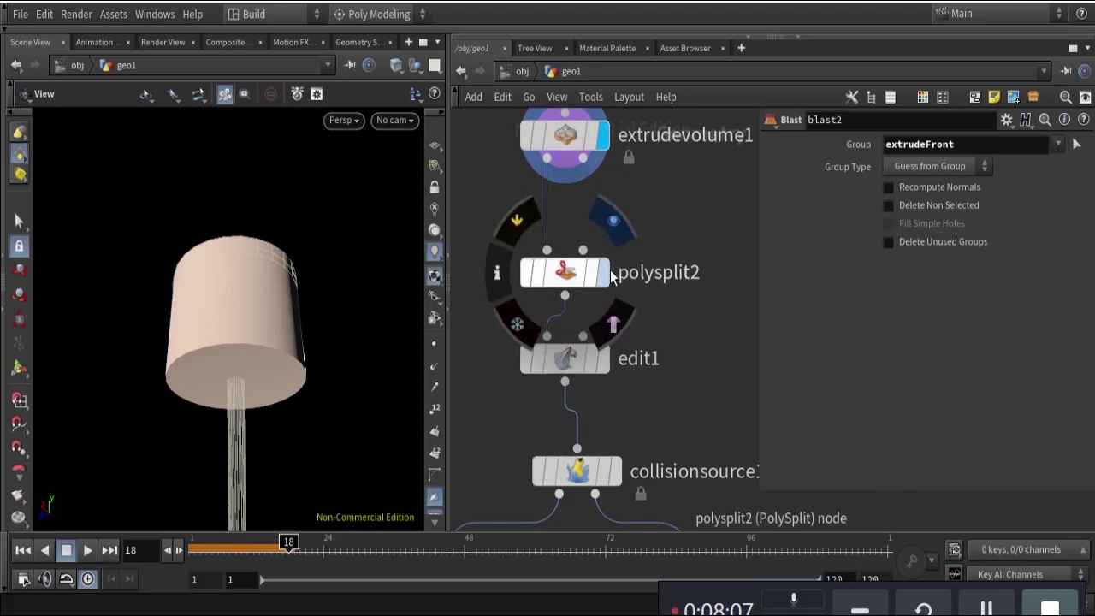
{"action": "left_click", "coordinate": [618, 222]}
{"action": "left_click_drag", "start_coordinate": [567, 275], "coordinate": [566, 250]}
{"action": "left_click_drag", "start_coordinate": [318, 295], "coordinate": [368, 327]}
{"action": "left_click", "coordinate": [603, 363]}
{"action": "left_click_drag", "start_coordinate": [300, 313], "coordinate": [224, 256]}
Display and select collisionsource1 below edit1 and review its Volume settings
{"action": "middle_click_drag", "start_coordinate": [666, 418], "coordinate": [650, 277]}
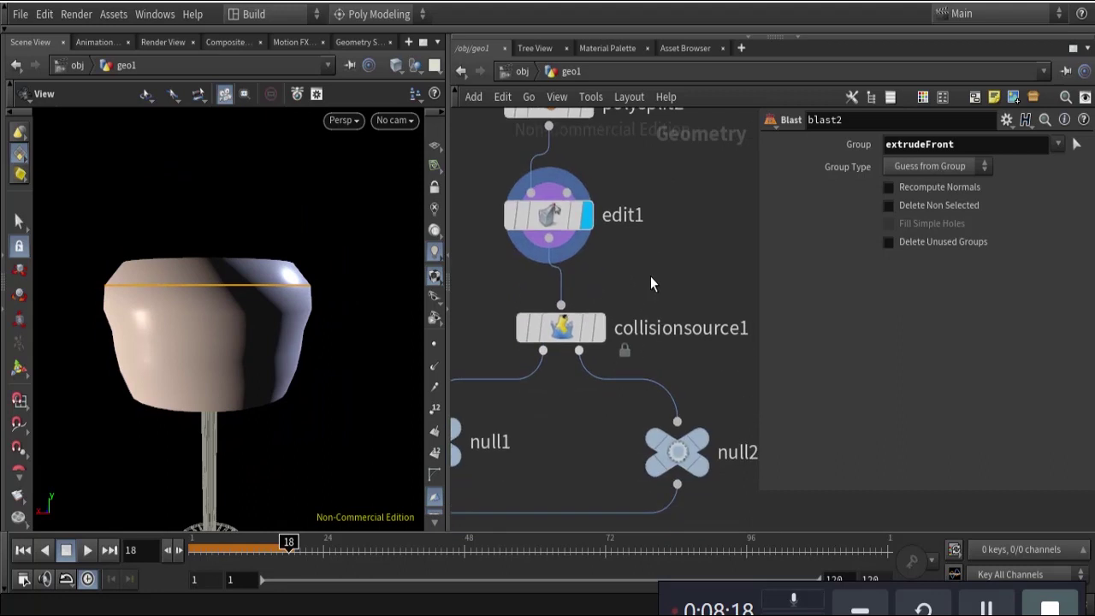
{"action": "mouse_move", "coordinate": [591, 332]}
{"action": "left_click", "coordinate": [611, 270]}
{"action": "scroll", "coordinate": [673, 402], "scroll_direction": "down", "scroll_amount": 2}
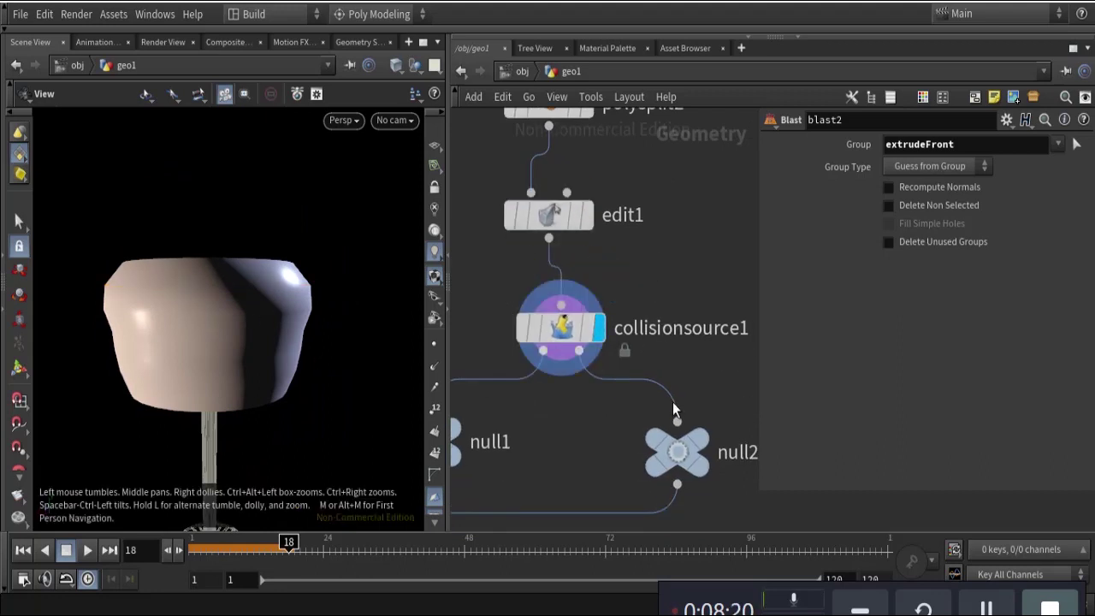
{"action": "middle_click_drag", "start_coordinate": [564, 432], "coordinate": [603, 368]}
{"action": "left_click_drag", "start_coordinate": [549, 266], "coordinate": [671, 327]}
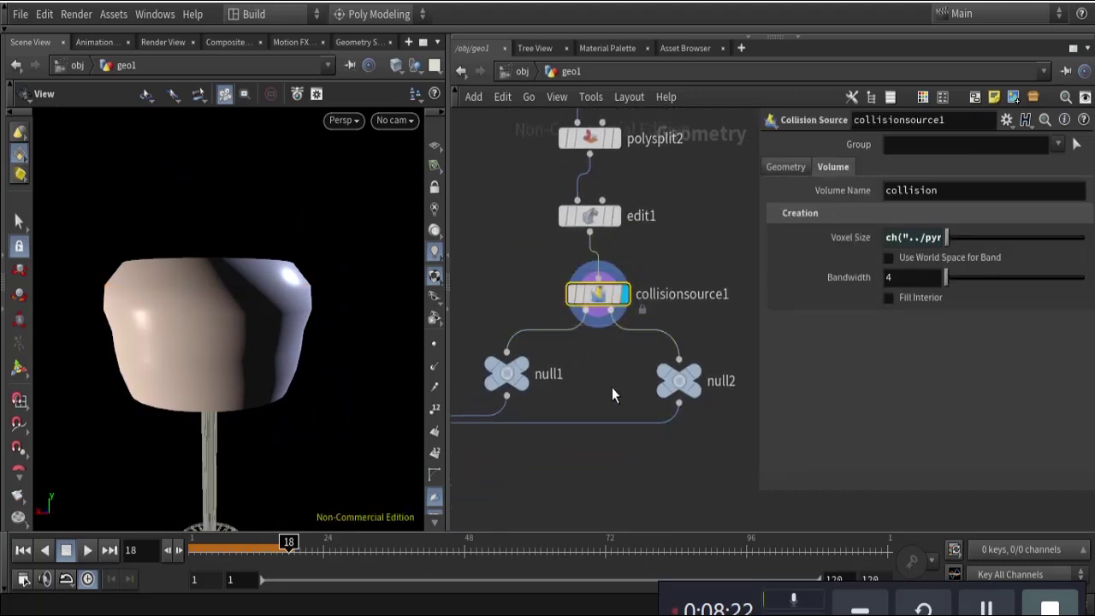
Display null1 on the first output of collisionsource1 and examine the collision surface
{"action": "middle_click_drag", "start_coordinate": [632, 389], "coordinate": [622, 334]}
{"action": "middle_click_drag", "start_coordinate": [546, 396], "coordinate": [585, 373]}
{"action": "mouse_move", "coordinate": [536, 296]}
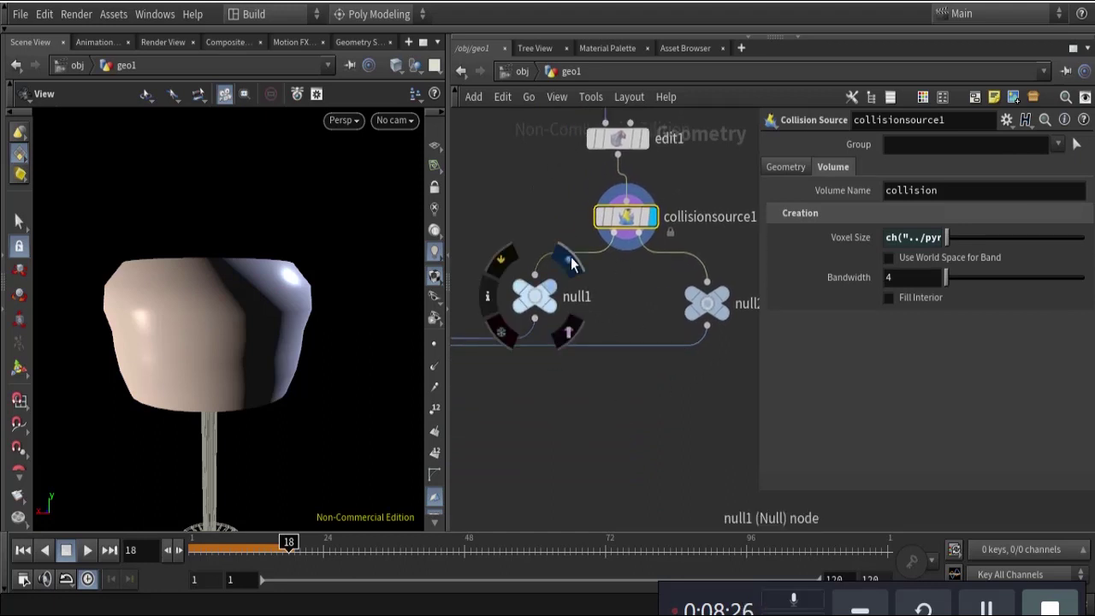
{"action": "left_click", "coordinate": [555, 291]}
{"action": "left_click_drag", "start_coordinate": [260, 322], "coordinate": [250, 371]}
Display and select null2 on the second output of collisionsource1 and examine the collision volume
{"action": "middle_click_drag", "start_coordinate": [677, 356], "coordinate": [592, 385]}
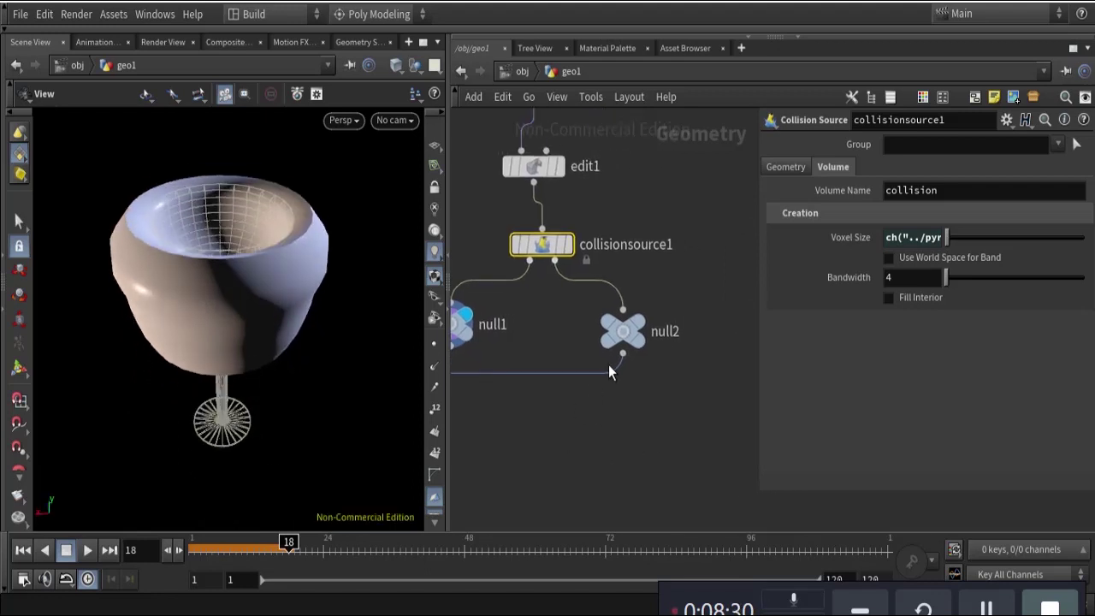
{"action": "mouse_move", "coordinate": [643, 311]}
{"action": "left_click", "coordinate": [658, 290]}
{"action": "left_click_drag", "start_coordinate": [188, 286], "coordinate": [265, 270]}
{"action": "scroll", "coordinate": [513, 431], "scroll_direction": "down", "scroll_amount": 5}
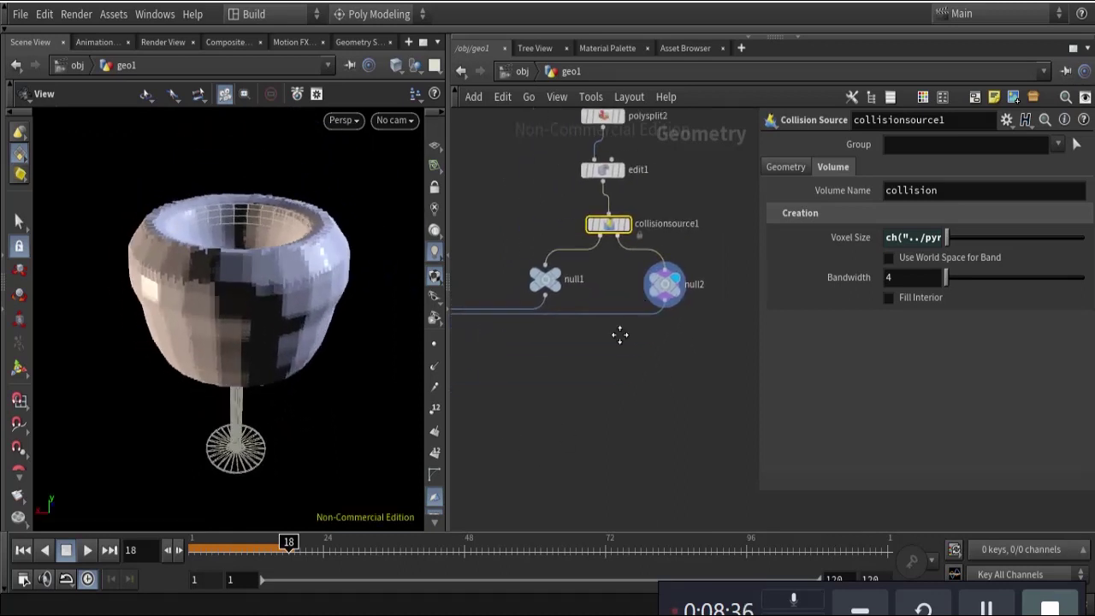
{"action": "left_click", "coordinate": [666, 270]}
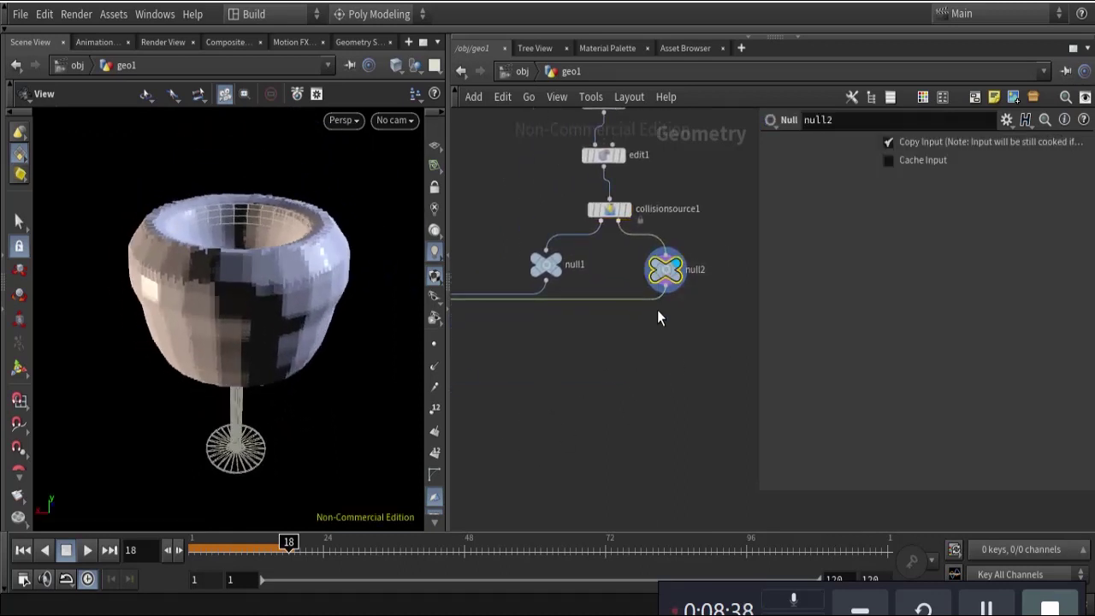
Compare the Voxel Size of collisionsource1 with the Voxel Size in the setup parameters of pyrosolver1
{"action": "left_click", "coordinate": [609, 210]}
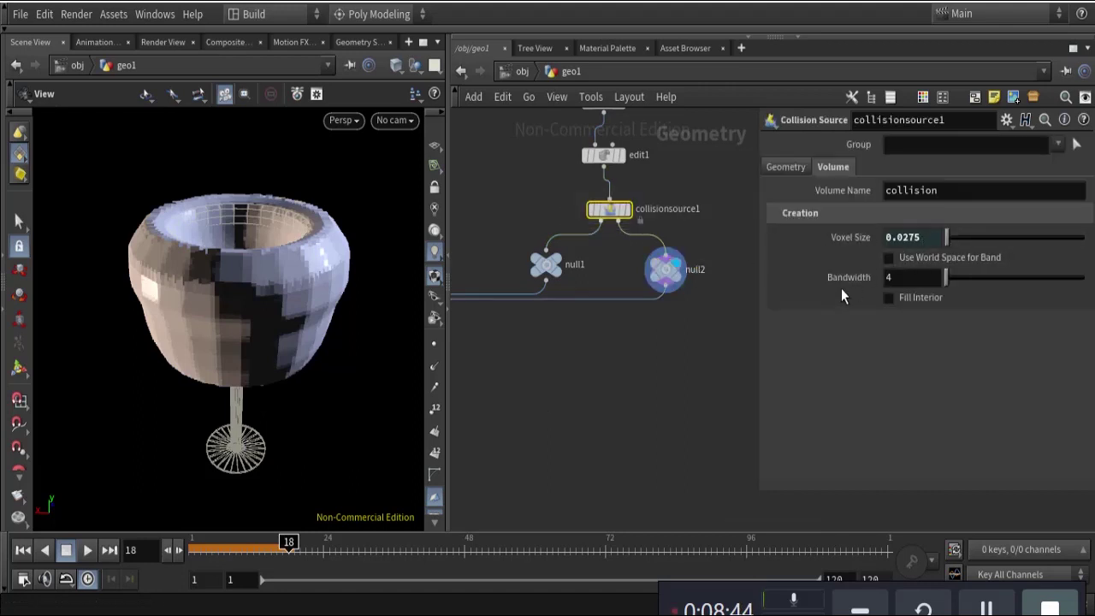
{"action": "scroll", "coordinate": [680, 364], "scroll_direction": "down", "scroll_amount": 4}
{"action": "middle_click_drag", "start_coordinate": [599, 409], "coordinate": [738, 352]}
{"action": "scroll", "coordinate": [542, 332], "scroll_direction": "up", "scroll_amount": 5}
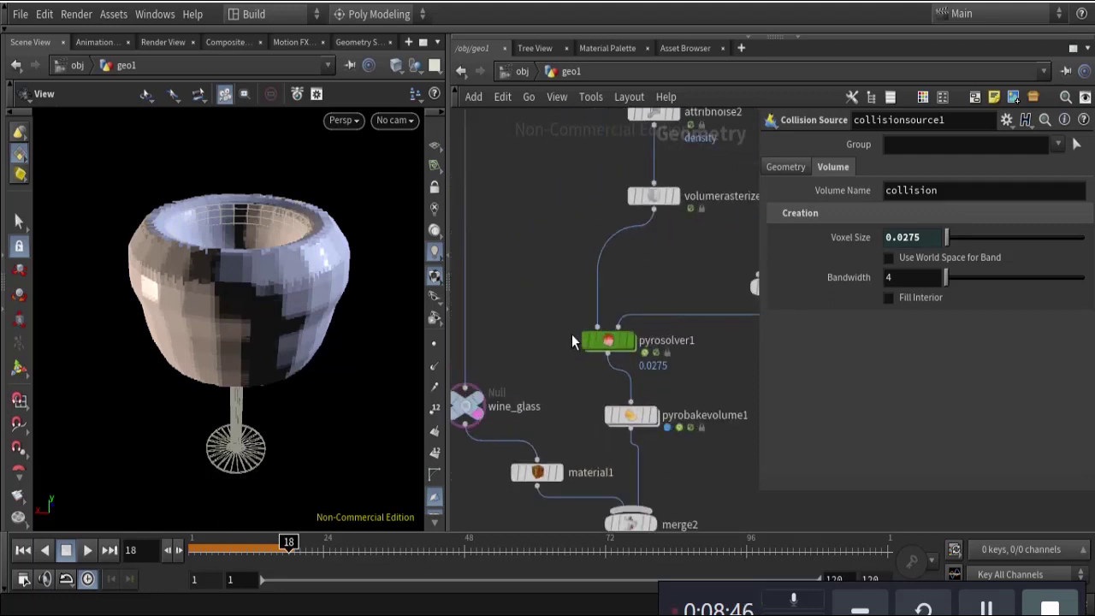
{"action": "left_click", "coordinate": [592, 340]}
{"action": "left_click", "coordinate": [792, 189]}
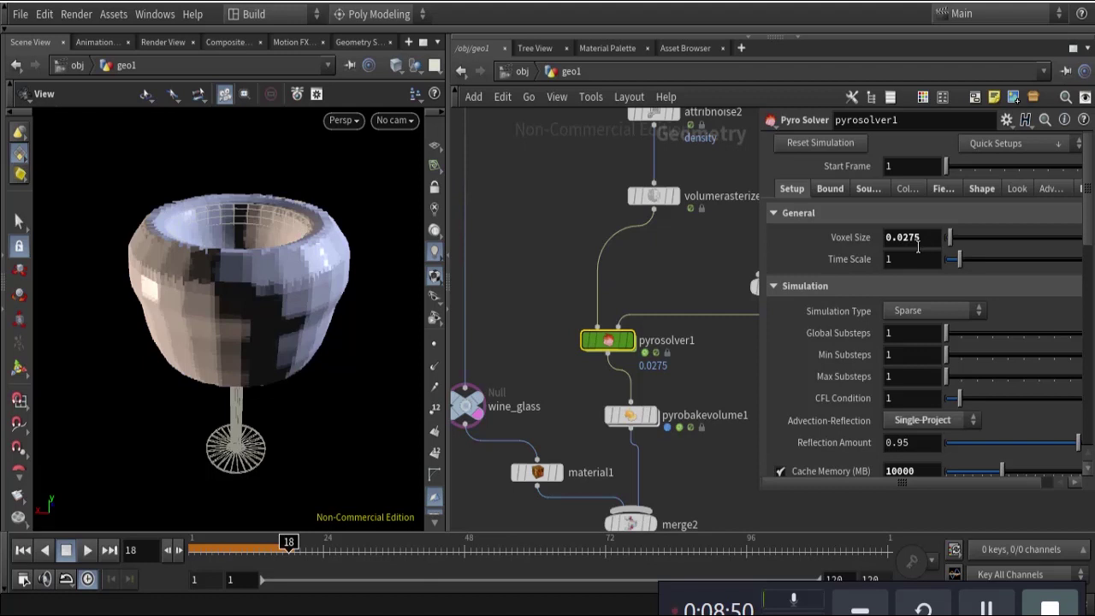
Trace the collision connection from the null nodes through merge1 into the second input of pyrosolver1
{"action": "middle_click_drag", "start_coordinate": [713, 261], "coordinate": [561, 270]}
{"action": "middle_click_drag", "start_coordinate": [709, 329], "coordinate": [548, 361]}
{"action": "scroll", "coordinate": [610, 342], "scroll_direction": "down", "scroll_amount": 2}
{"action": "middle_click_drag", "start_coordinate": [610, 343], "coordinate": [735, 332]}
{"action": "middle_click_drag", "start_coordinate": [646, 341], "coordinate": [608, 356]}
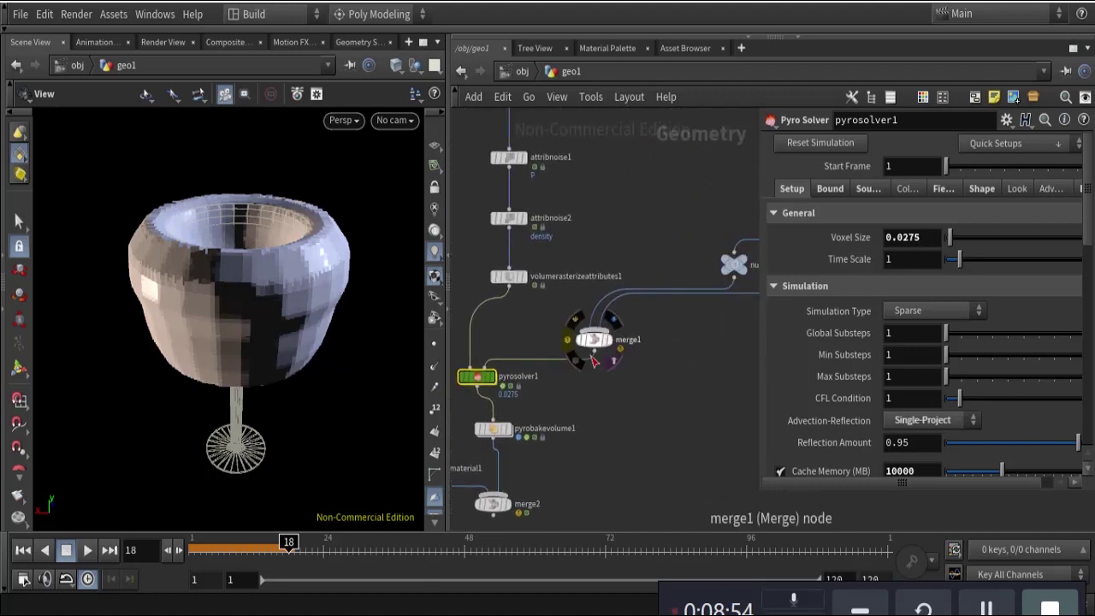
{"action": "middle_click_drag", "start_coordinate": [460, 399], "coordinate": [549, 377]}
{"action": "scroll", "coordinate": [550, 377], "scroll_direction": "up", "scroll_amount": 3}
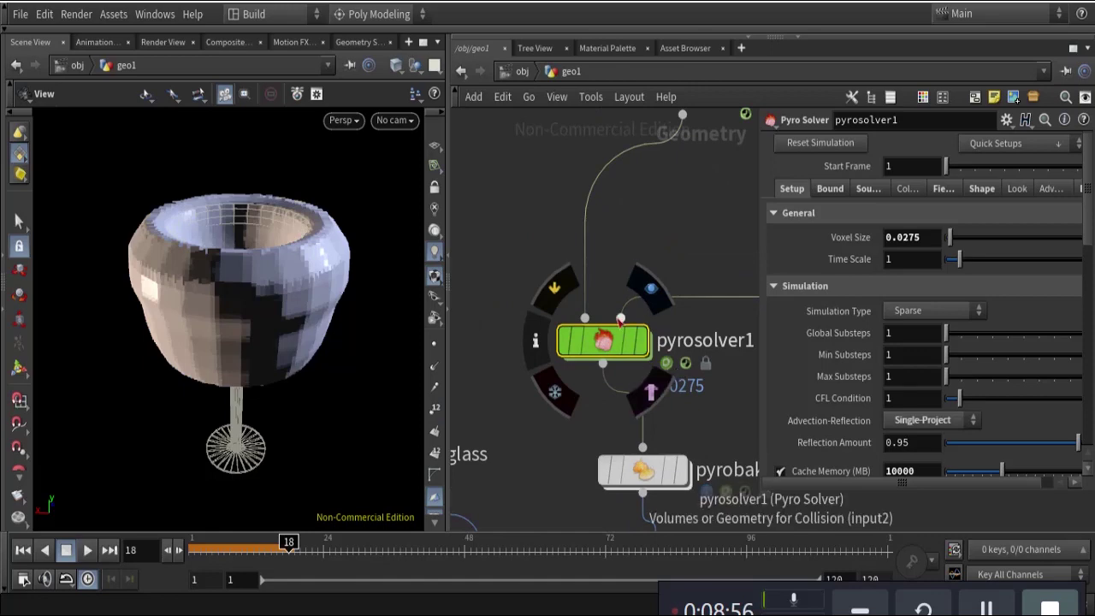
{"action": "scroll", "coordinate": [651, 355], "scroll_direction": "down", "scroll_amount": 3}
{"action": "scroll", "coordinate": [684, 363], "scroll_direction": "up", "scroll_amount": 3}
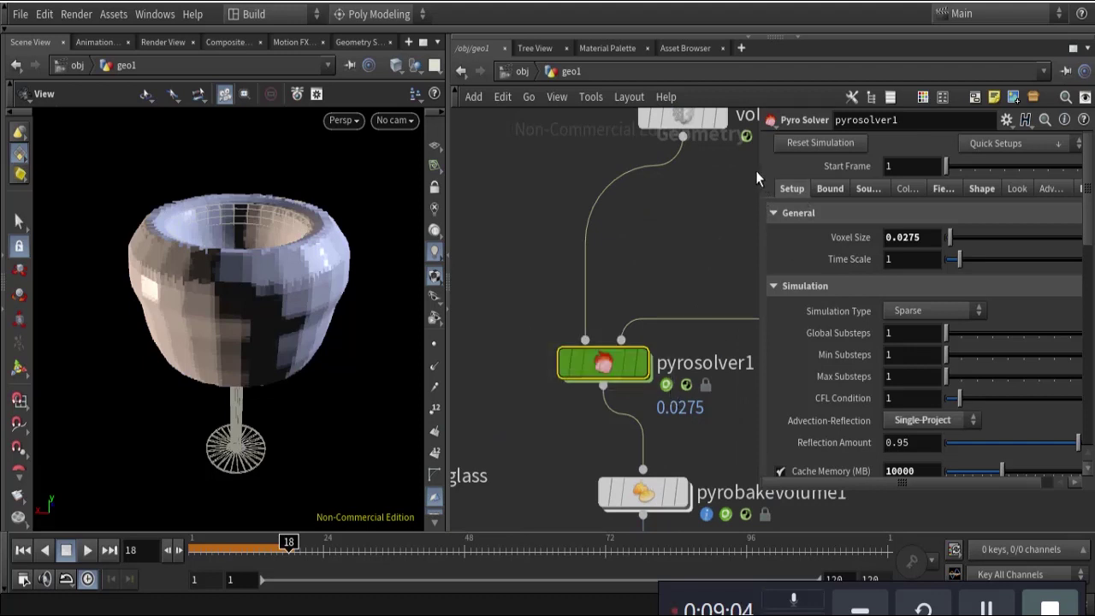
Widen the parameter pane, and display and select merge2, which combines material1 and pyrobakevolume1
{"action": "left_click_drag", "start_coordinate": [762, 170], "coordinate": [556, 177]}
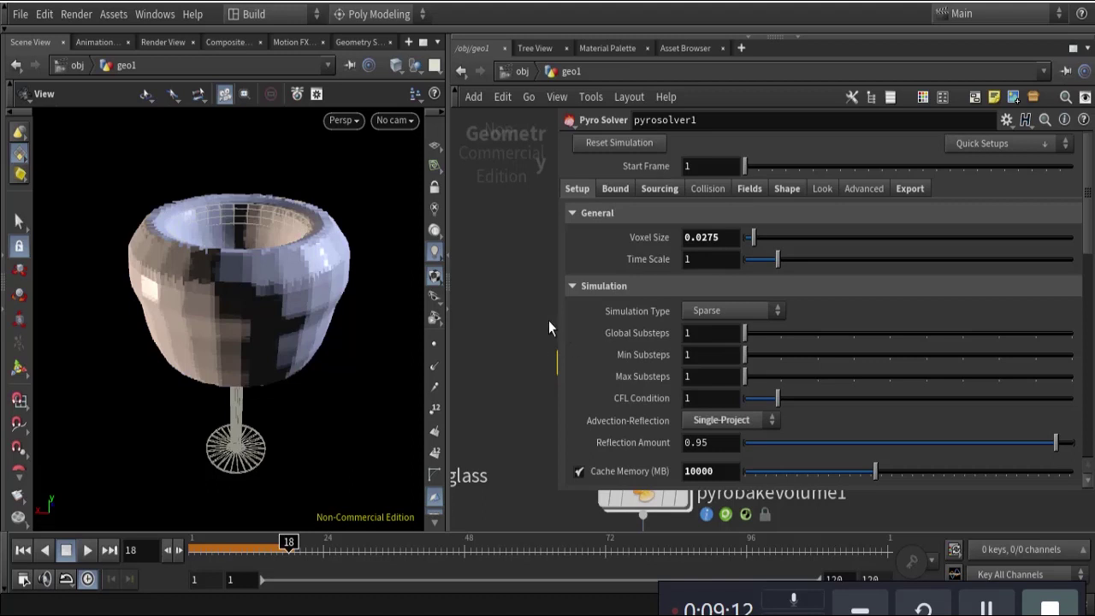
{"action": "left_click_drag", "start_coordinate": [555, 320], "coordinate": [700, 323]}
{"action": "middle_click_drag", "start_coordinate": [525, 439], "coordinate": [555, 404]}
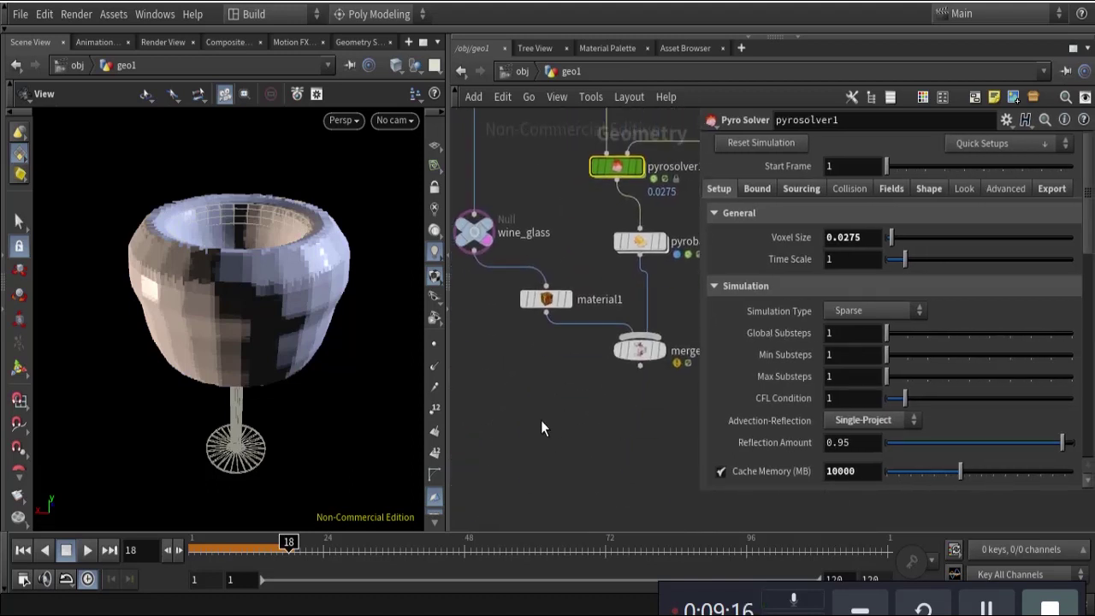
{"action": "scroll", "coordinate": [591, 450], "scroll_direction": "down", "scroll_amount": 3}
{"action": "scroll", "coordinate": [585, 455], "scroll_direction": "up", "scroll_amount": 5}
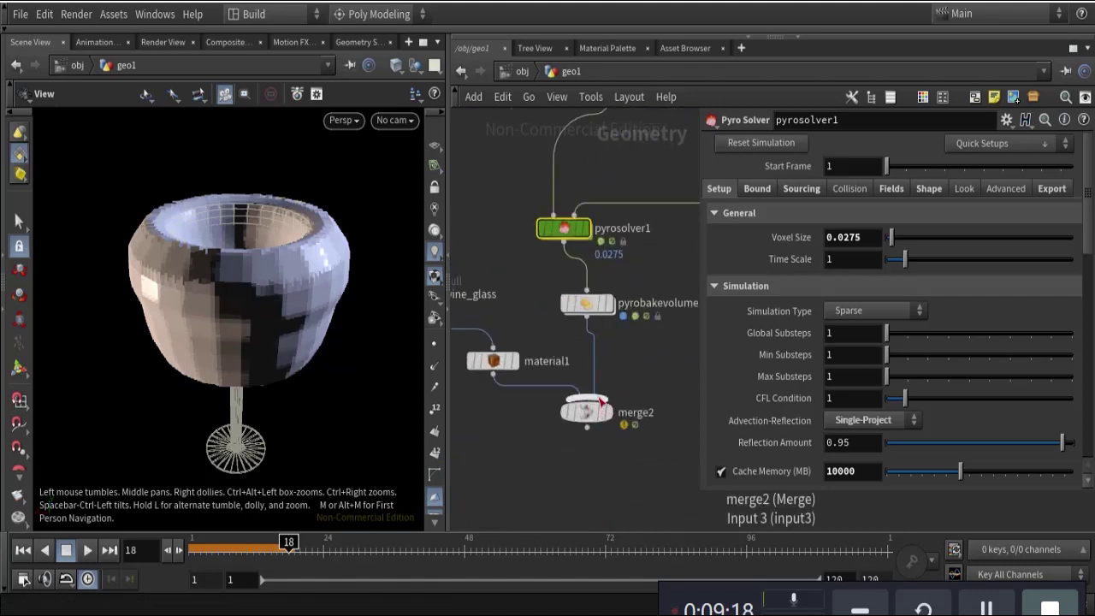
{"action": "mouse_move", "coordinate": [622, 397]}
{"action": "key", "text": "r"}
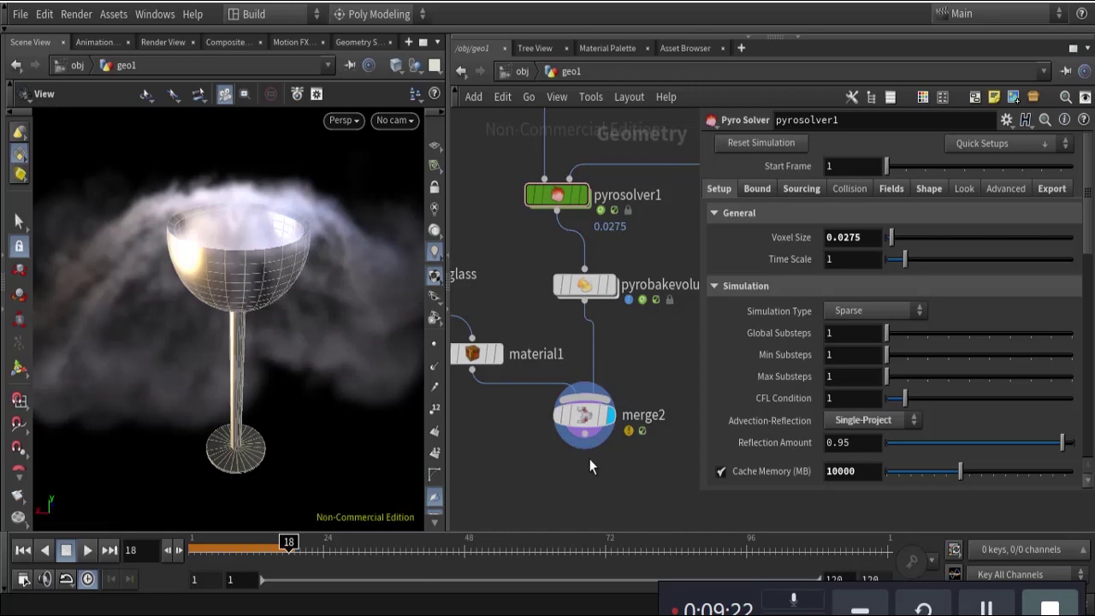
{"action": "left_click", "coordinate": [588, 428]}
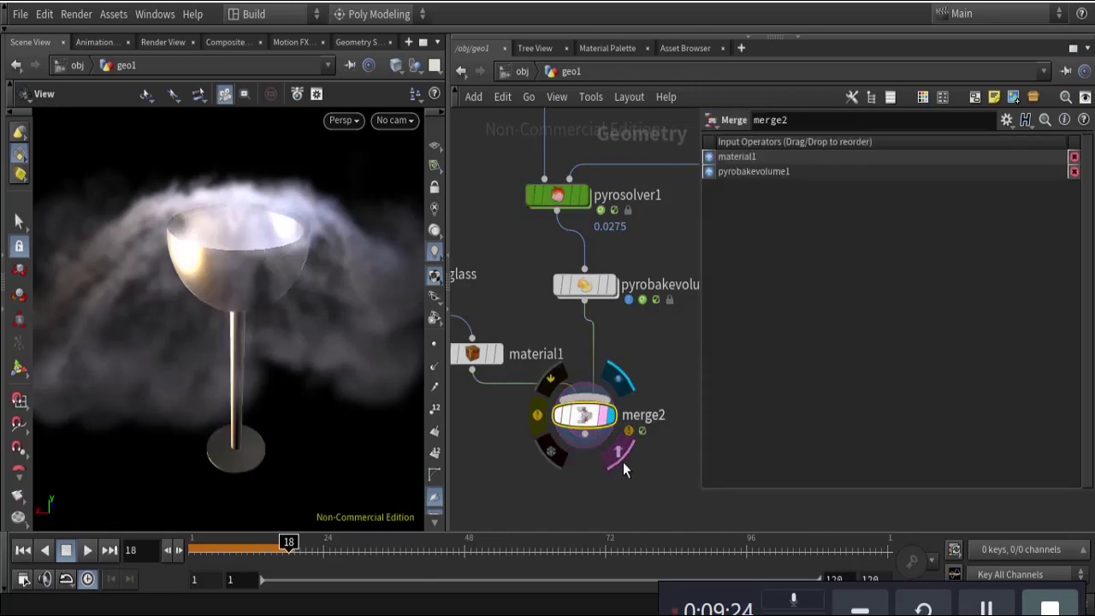
Select pyrosolver1 and review its simulation settings, including the Advection-Reflection options
{"action": "scroll", "coordinate": [641, 440], "scroll_direction": "down", "scroll_amount": 5}
{"action": "scroll", "coordinate": [492, 389], "scroll_direction": "up", "scroll_amount": 3}
{"action": "left_click_drag", "start_coordinate": [486, 349], "coordinate": [611, 422]}
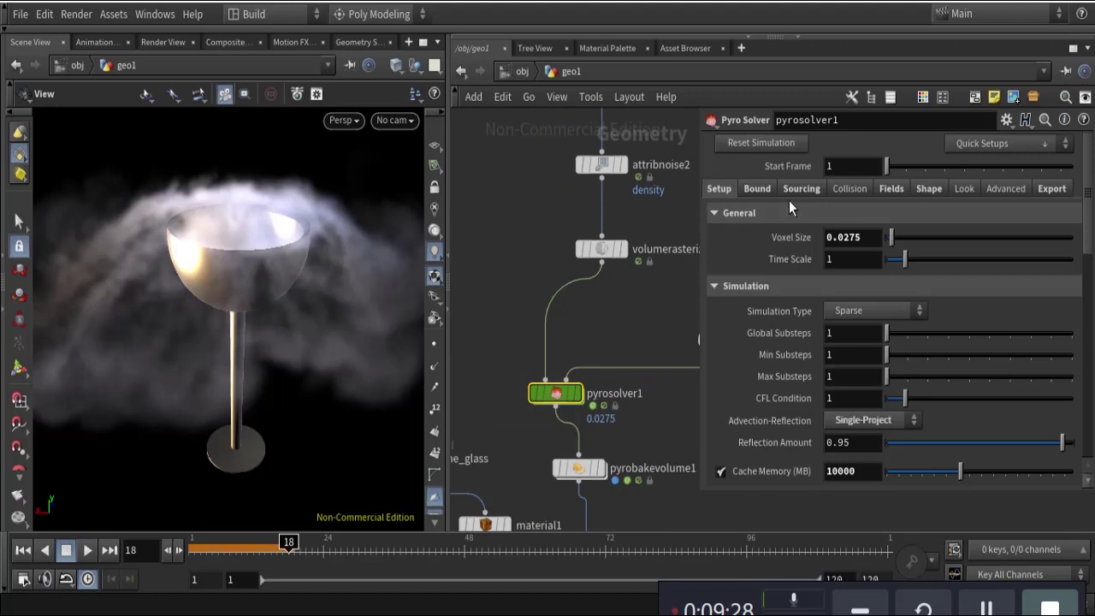
{"action": "scroll", "coordinate": [767, 380], "scroll_direction": "down", "scroll_amount": 2}
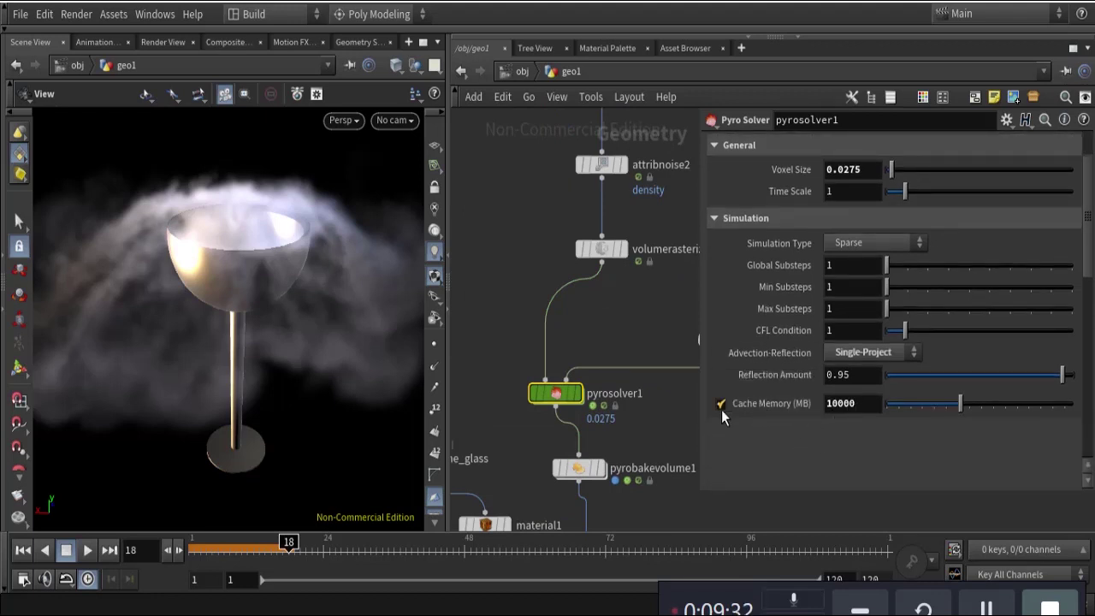
{"action": "left_click", "coordinate": [913, 353]}
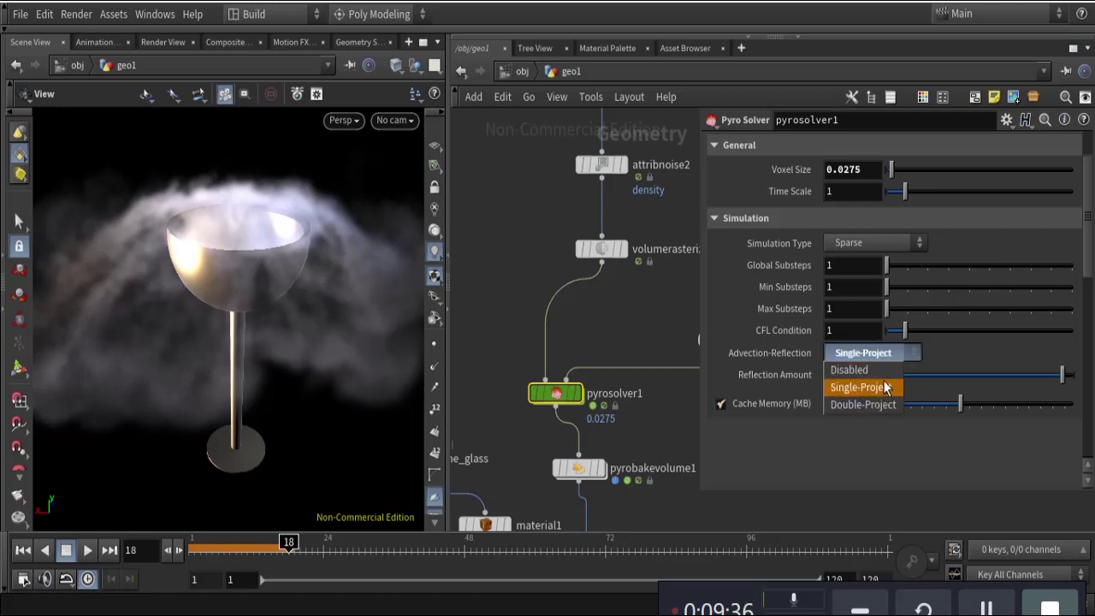
{"action": "left_click", "coordinate": [648, 323]}
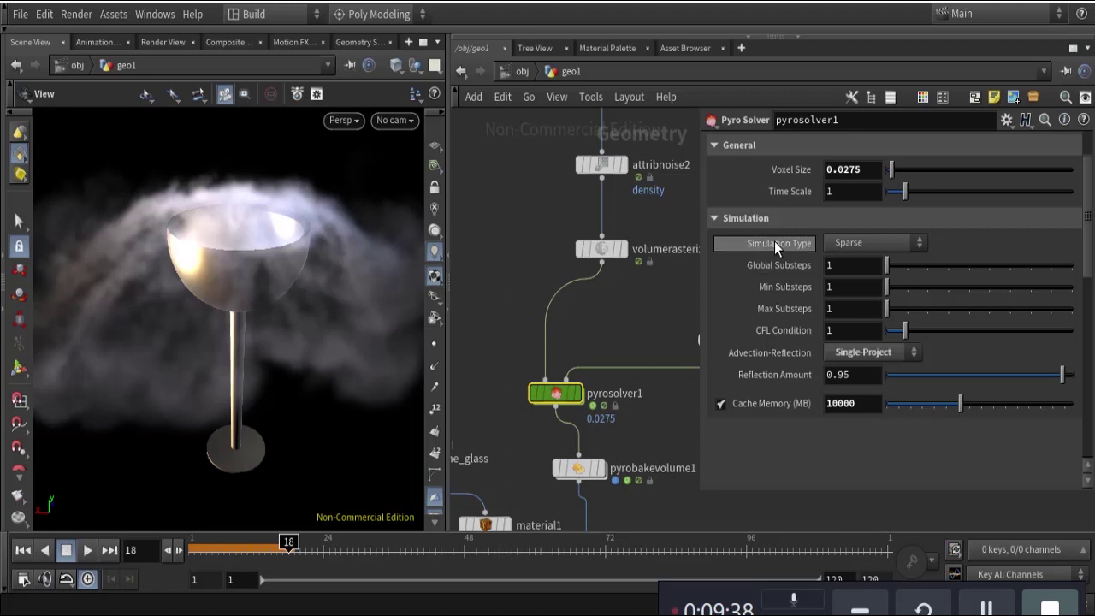
{"action": "scroll", "coordinate": [774, 243], "scroll_direction": "up", "scroll_amount": 3}
Review the pyrosolver1 boundary conditions, especially Treat Y as, and examine the glass base from a low side view
{"action": "left_click", "coordinate": [755, 188]}
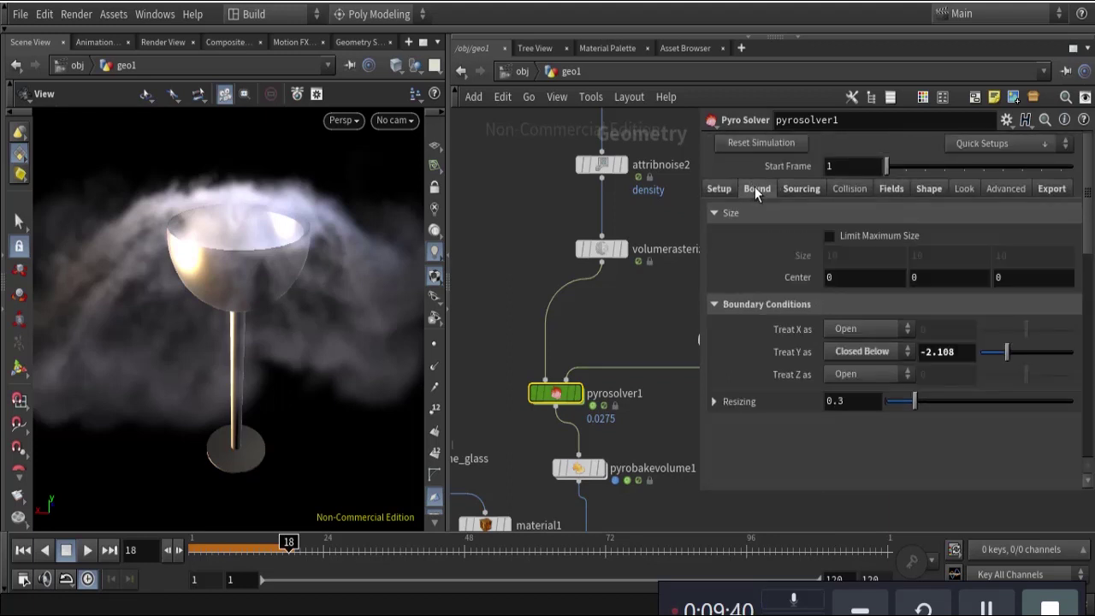
{"action": "left_click", "coordinate": [907, 358]}
{"action": "left_click", "coordinate": [906, 358]}
{"action": "left_click_drag", "start_coordinate": [250, 417], "coordinate": [255, 154]}
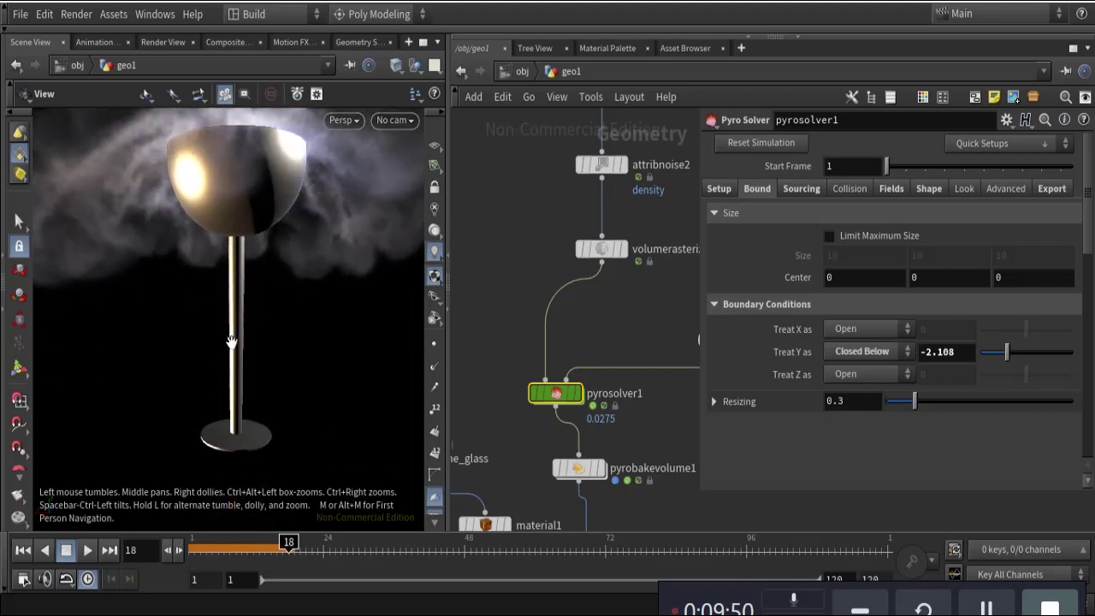
{"action": "middle_click_drag", "start_coordinate": [232, 345], "coordinate": [236, 322]}
Look over the whole network from the sphere1 modeling chain down to pyrosolver1 and merge2
{"action": "scroll", "coordinate": [509, 193], "scroll_direction": "down", "scroll_amount": 5}
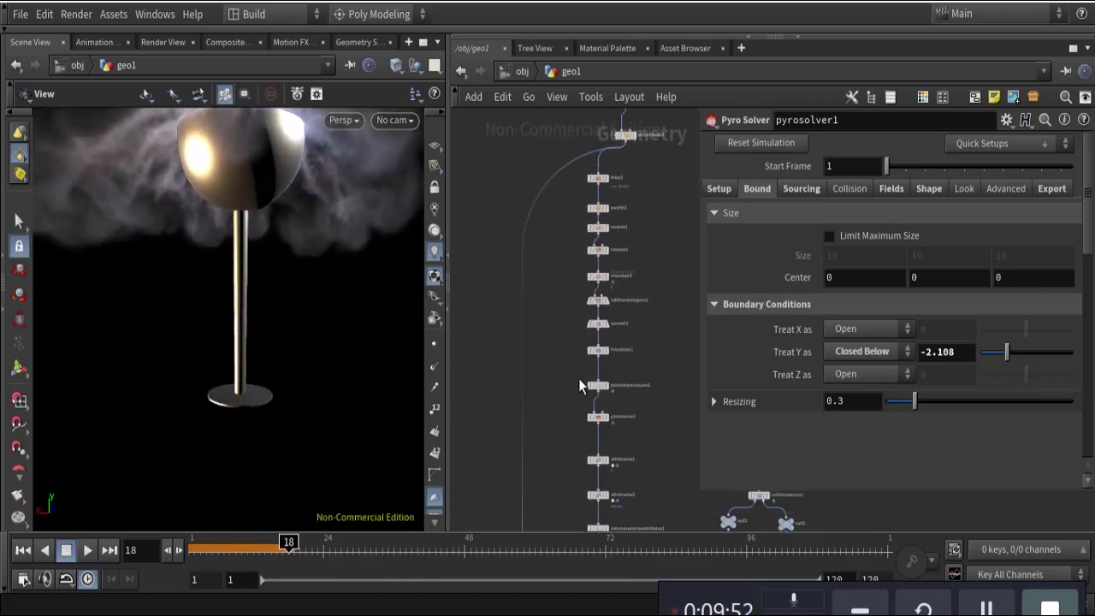
{"action": "scroll", "coordinate": [574, 371], "scroll_direction": "up", "scroll_amount": 5}
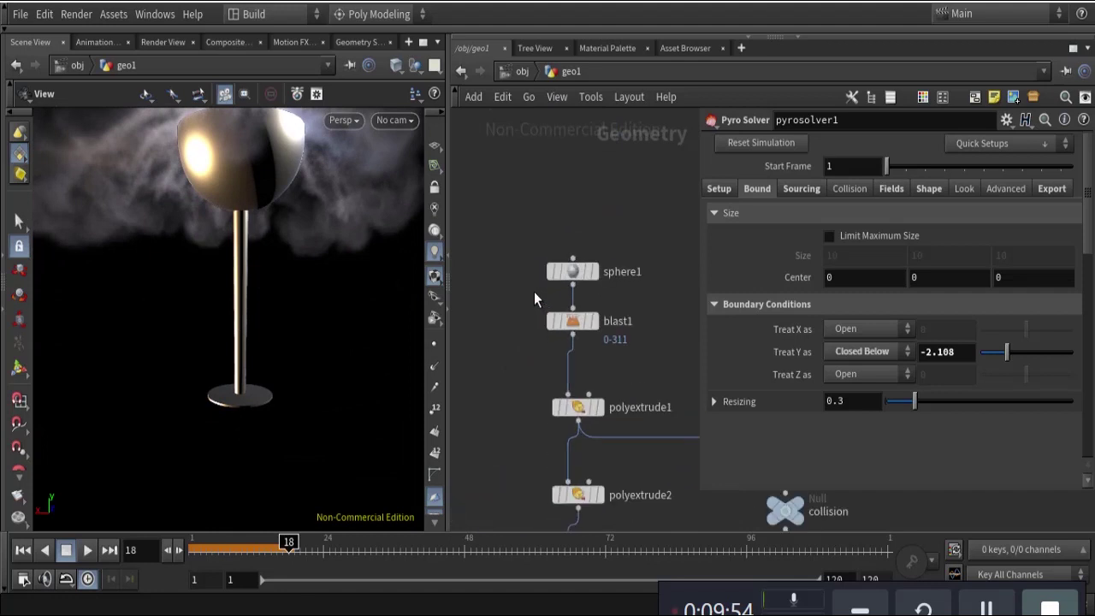
{"action": "scroll", "coordinate": [633, 361], "scroll_direction": "down", "scroll_amount": 4}
{"action": "middle_click_drag", "start_coordinate": [629, 384], "coordinate": [615, 169]}
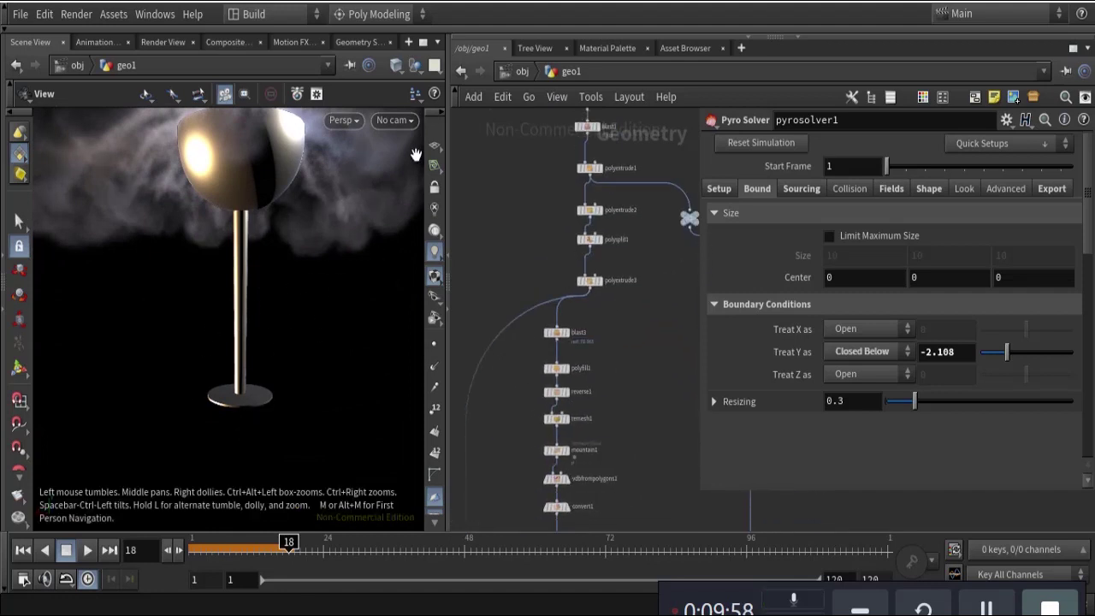
{"action": "middle_click_drag", "start_coordinate": [632, 483], "coordinate": [582, 294]}
{"action": "scroll", "coordinate": [581, 293], "scroll_direction": "down", "scroll_amount": 5}
{"action": "scroll", "coordinate": [551, 359], "scroll_direction": "up", "scroll_amount": 5}
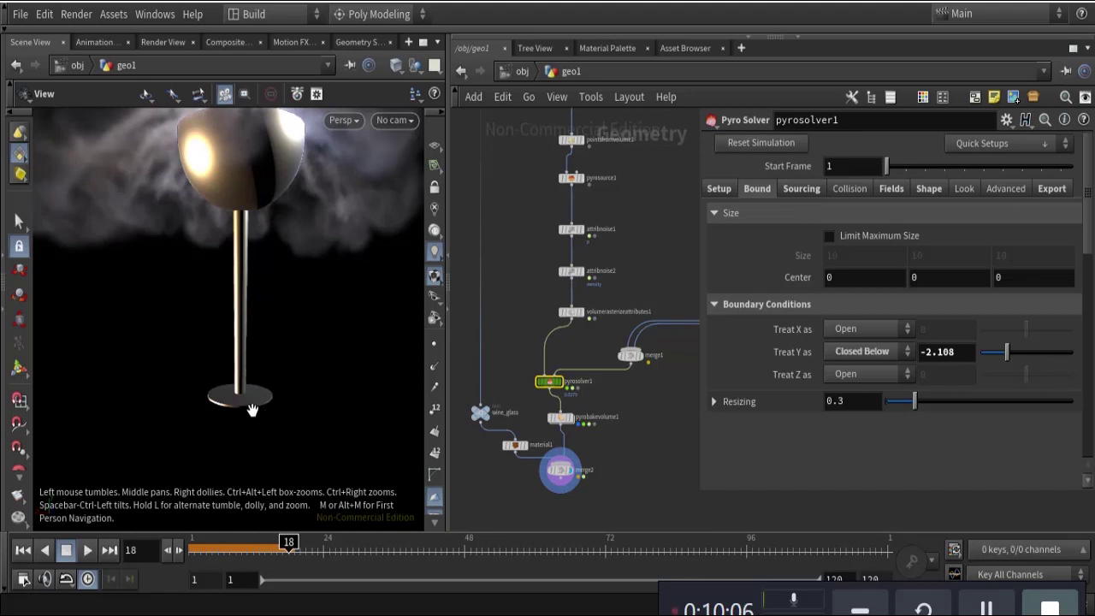
Review pyrosolver1's sourcing settings for Volumes 1 to 4, ending with the density-to-divergence source, and examine the smoke around the glass
{"action": "left_click", "coordinate": [808, 189]}
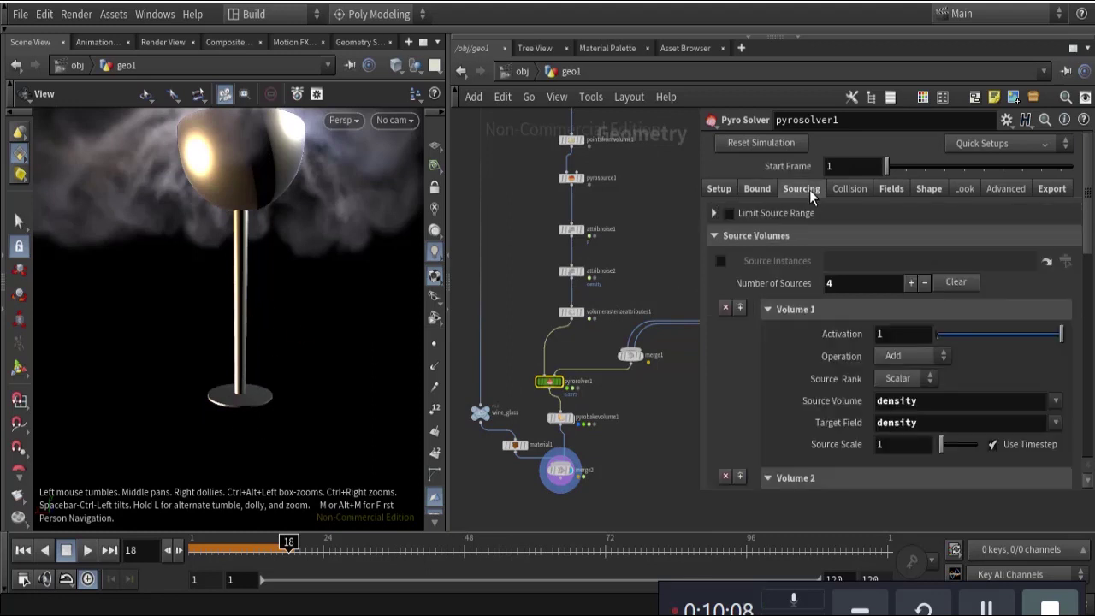
{"action": "scroll", "coordinate": [769, 340], "scroll_direction": "down", "scroll_amount": 2}
{"action": "scroll", "coordinate": [769, 340], "scroll_direction": "down", "scroll_amount": 1}
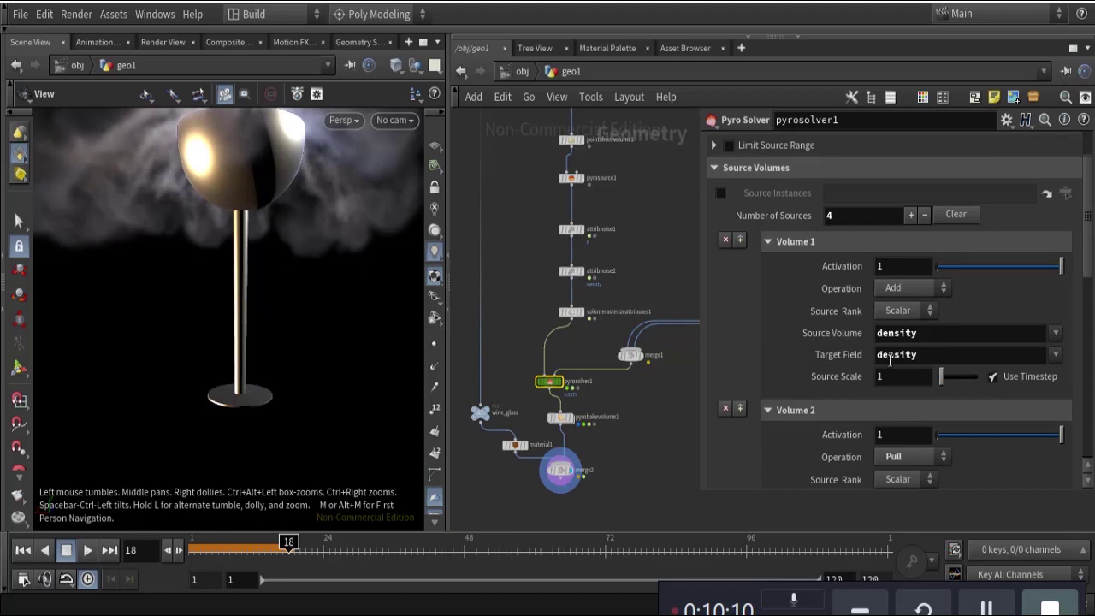
{"action": "scroll", "coordinate": [883, 380], "scroll_direction": "down", "scroll_amount": 3}
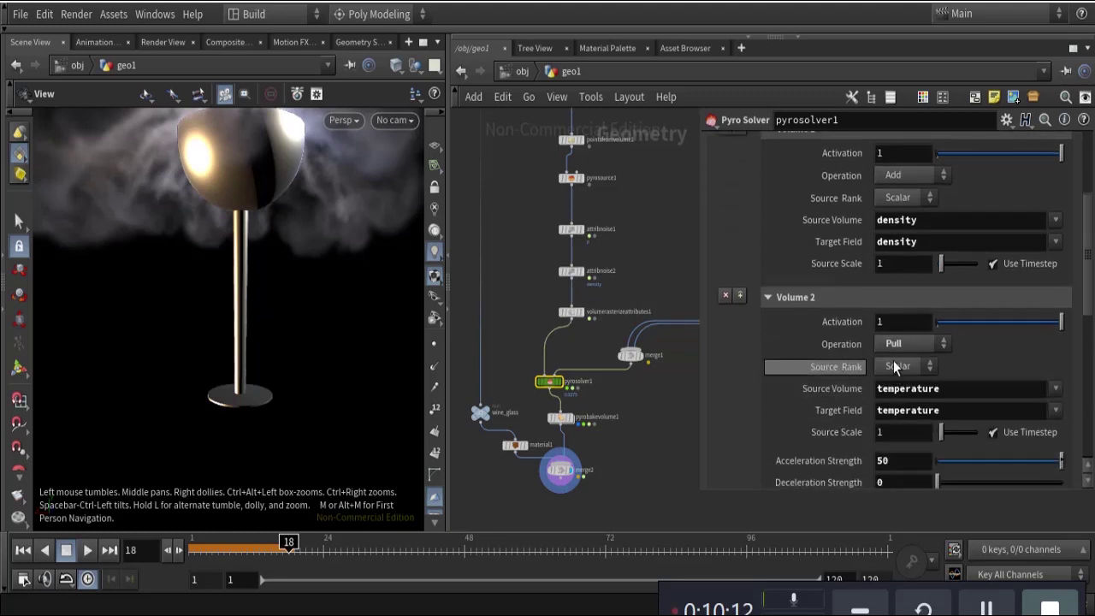
{"action": "scroll", "coordinate": [898, 363], "scroll_direction": "down", "scroll_amount": 6}
{"action": "scroll", "coordinate": [949, 361], "scroll_direction": "down", "scroll_amount": 3}
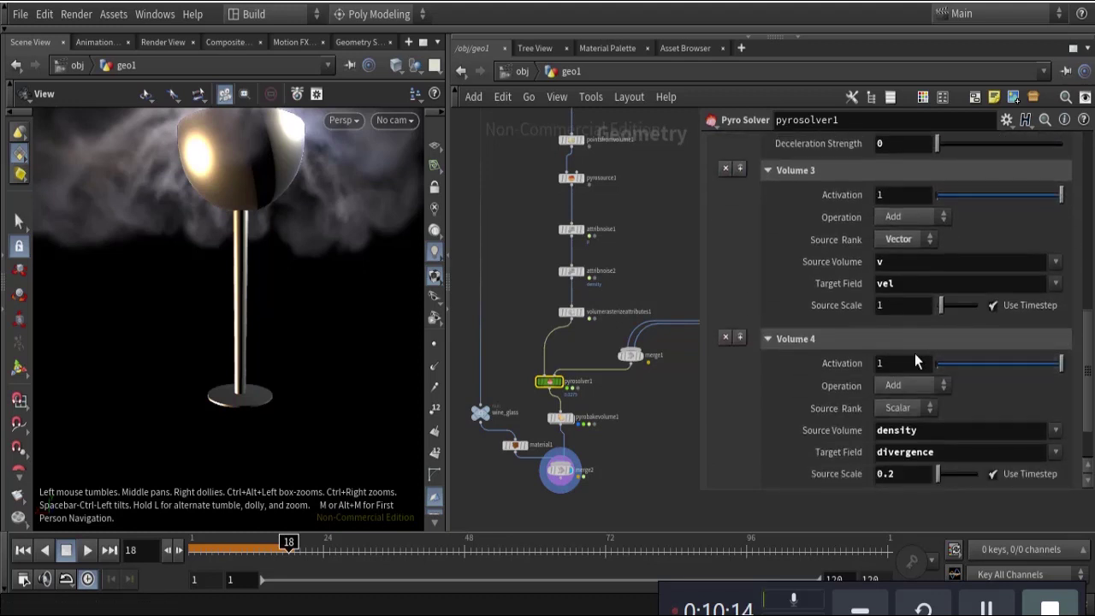
{"action": "scroll", "coordinate": [915, 358], "scroll_direction": "down", "scroll_amount": 2}
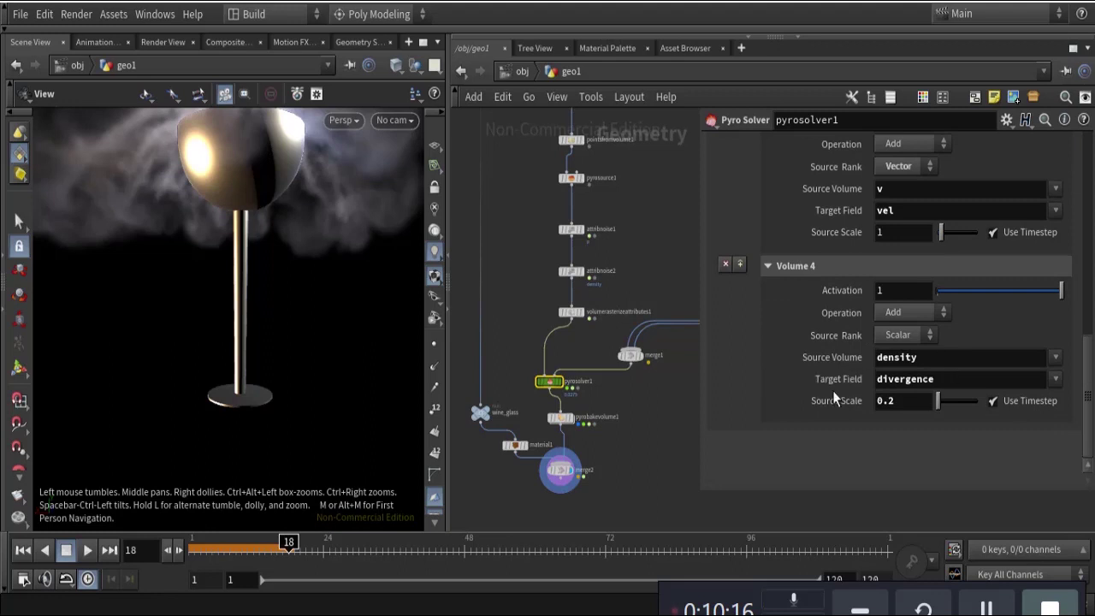
{"action": "left_click_drag", "start_coordinate": [296, 213], "coordinate": [293, 225]}
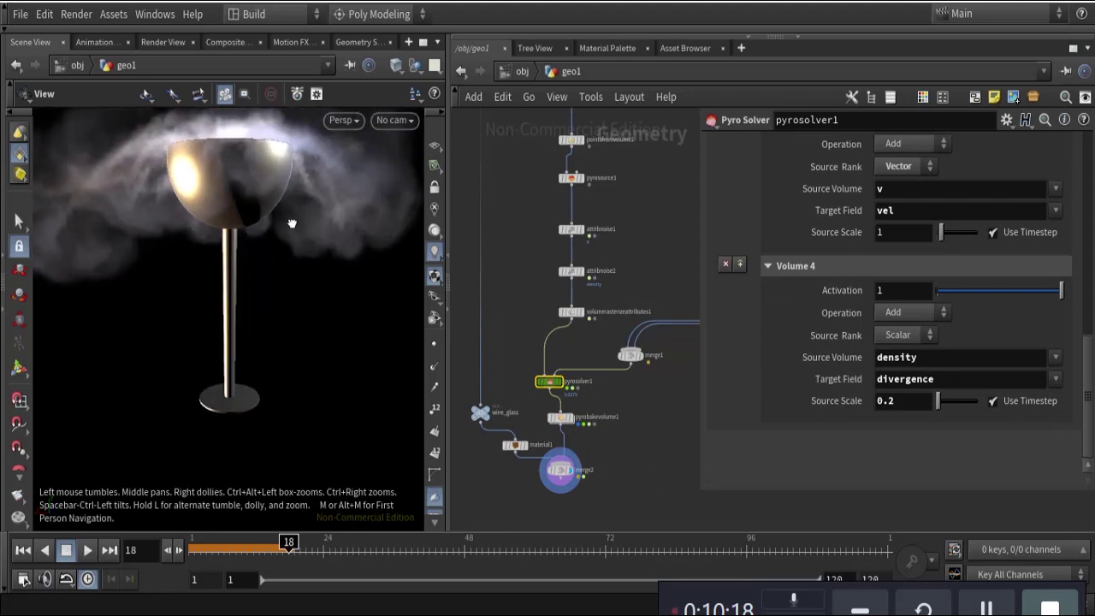
{"action": "left_click_drag", "start_coordinate": [305, 279], "coordinate": [322, 325]}
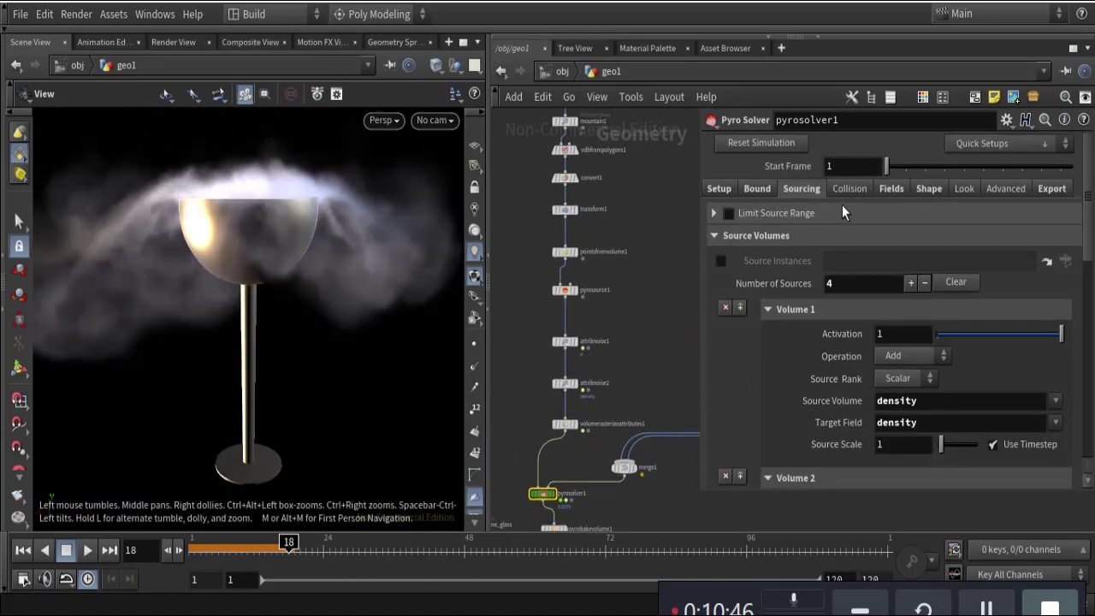
Review pyrosolver1's collision, fields and shape settings, including density dissipation, cooling rate, buoyancy and disturbance
{"action": "left_click", "coordinate": [847, 190]}
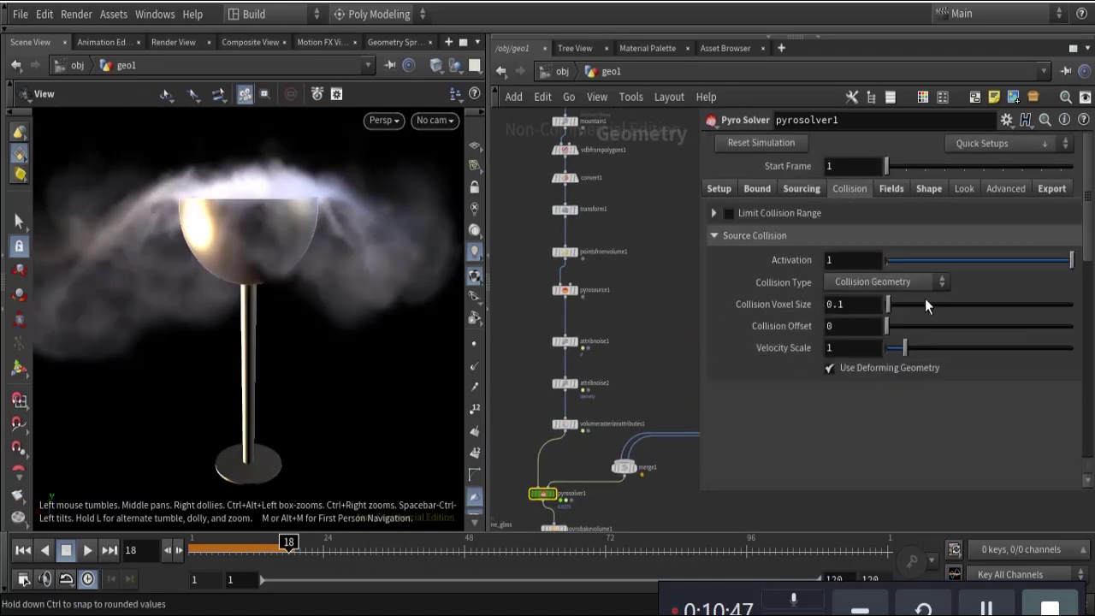
{"action": "left_click", "coordinate": [898, 189]}
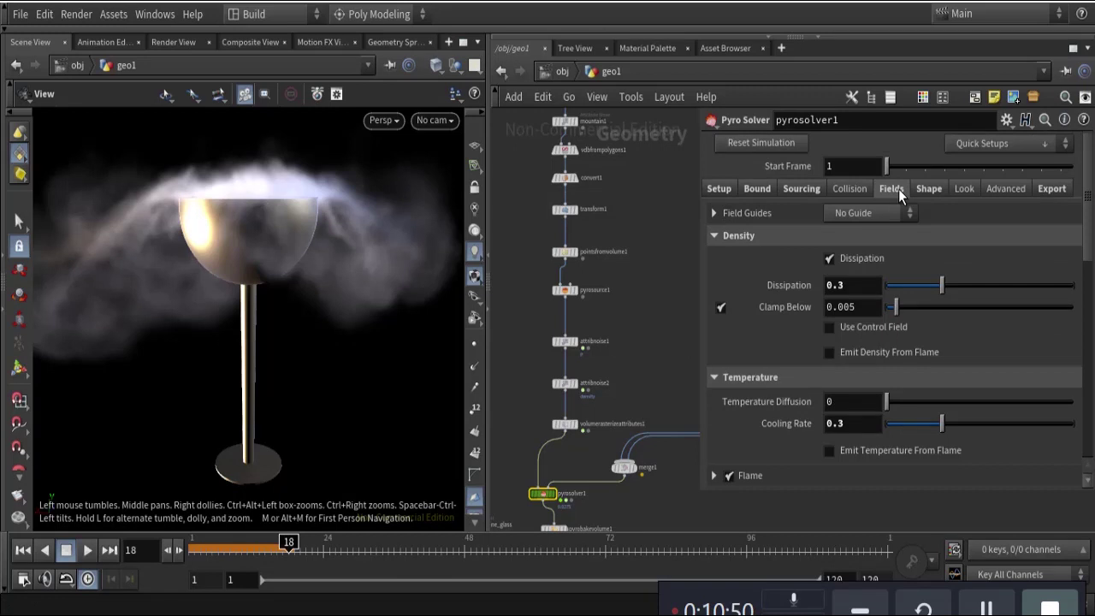
{"action": "scroll", "coordinate": [800, 385], "scroll_direction": "down", "scroll_amount": 3}
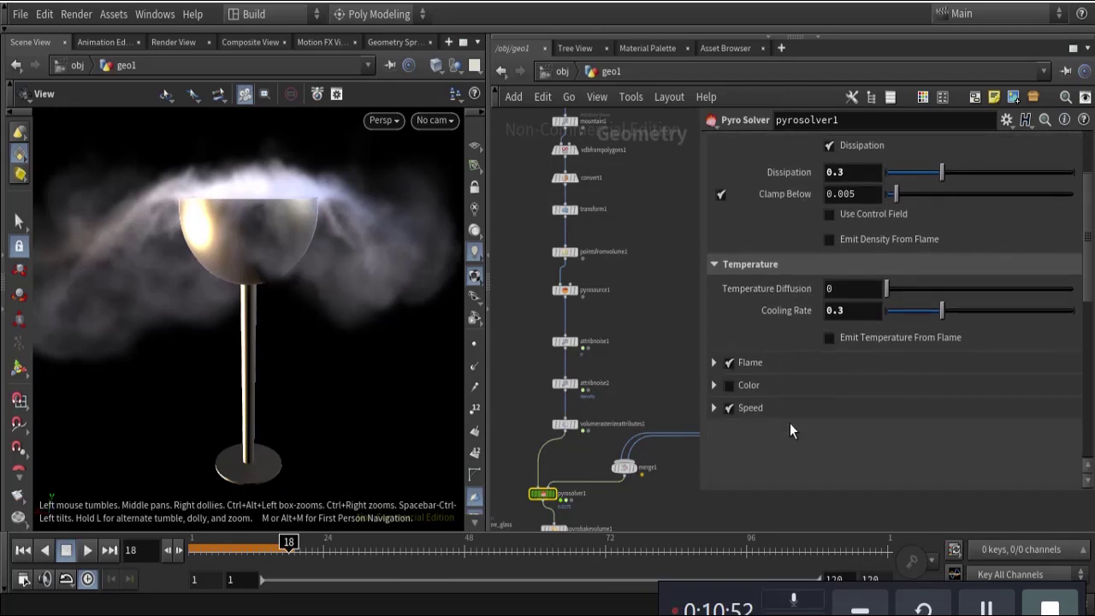
{"action": "scroll", "coordinate": [789, 423], "scroll_direction": "down", "scroll_amount": 2}
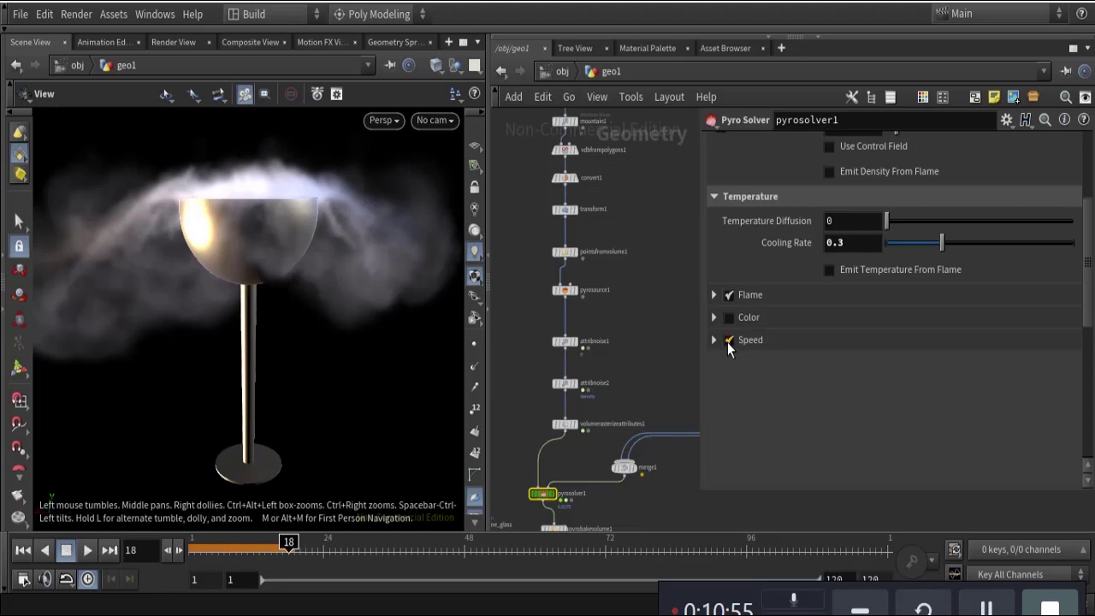
{"action": "scroll", "coordinate": [818, 336], "scroll_direction": "up", "scroll_amount": 5}
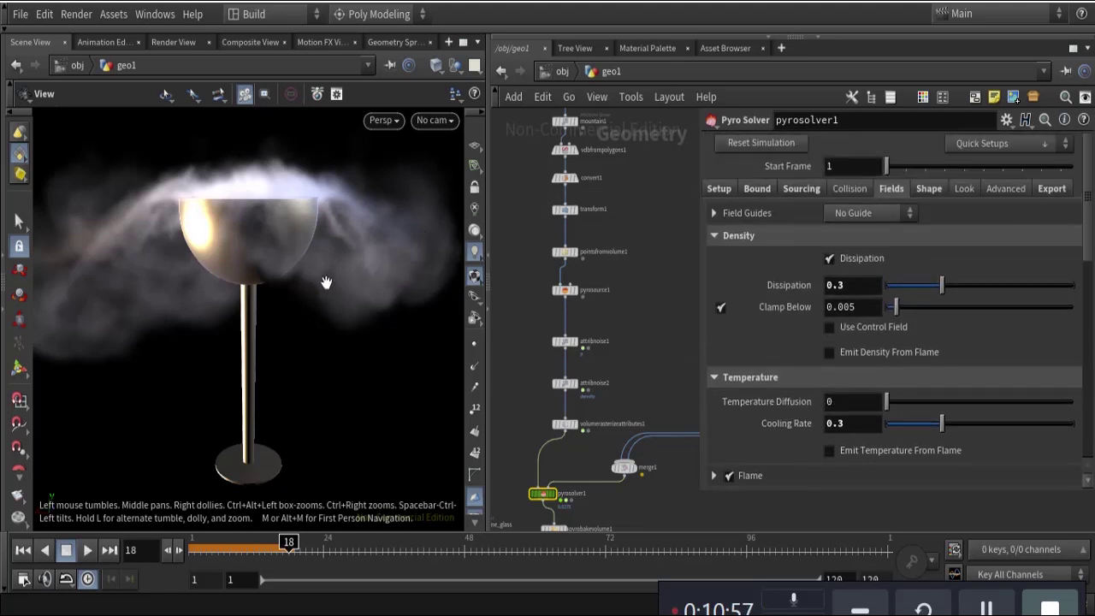
{"action": "left_click", "coordinate": [929, 189]}
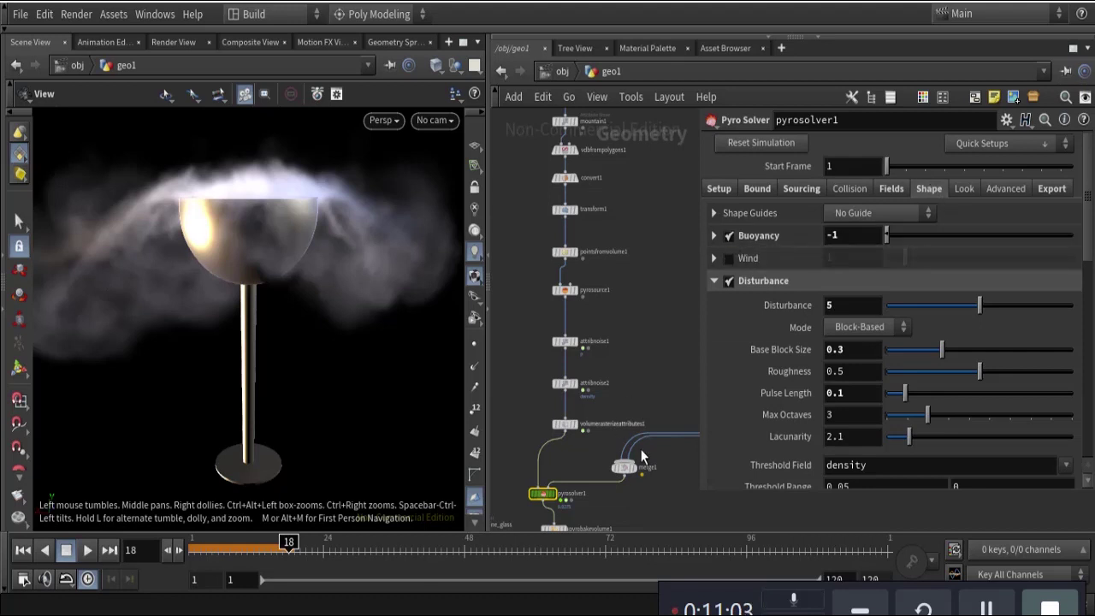
{"action": "middle_click_drag", "start_coordinate": [648, 358], "coordinate": [663, 214]}
{"action": "scroll", "coordinate": [552, 351], "scroll_direction": "up", "scroll_amount": 5}
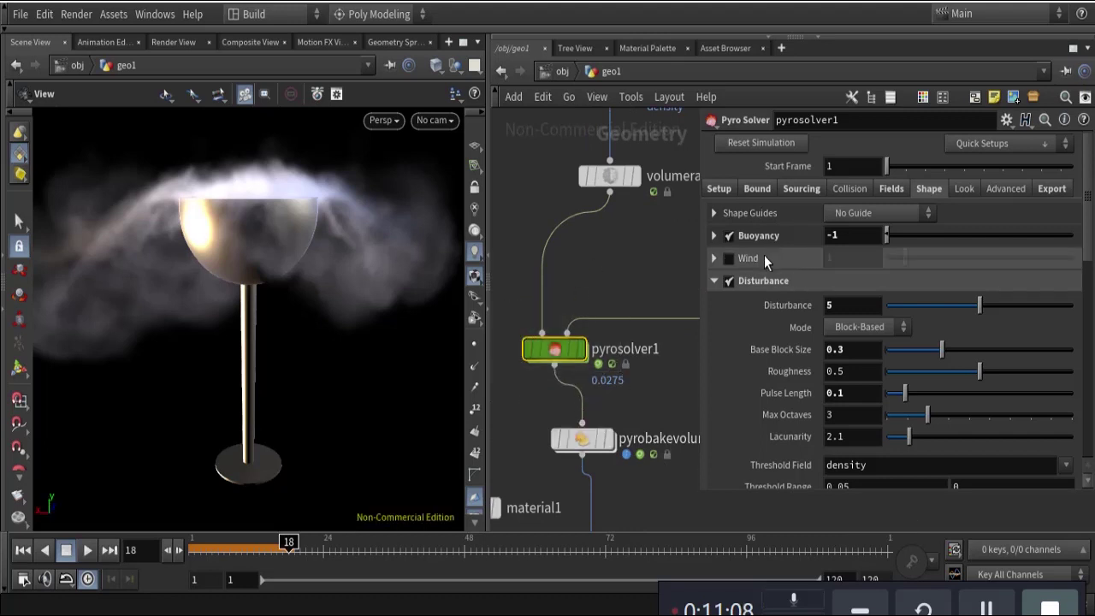
Set pyrosolver1's Voxel Size to 0.5, play the simulation from the first frame, and stop it
{"action": "left_click", "coordinate": [719, 189]}
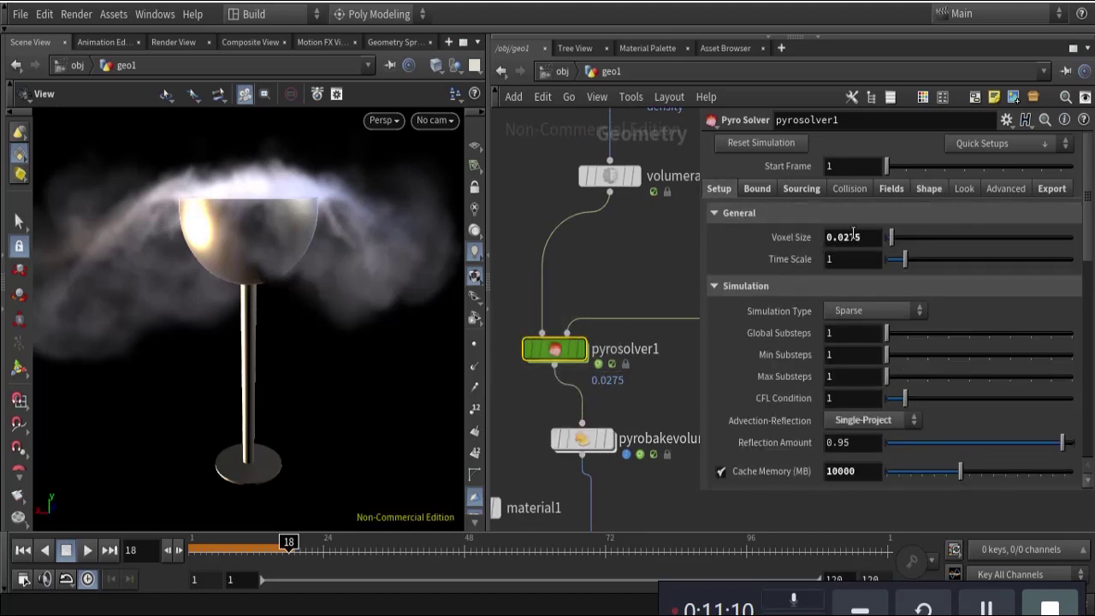
{"action": "left_click_drag", "start_coordinate": [862, 236], "coordinate": [836, 231]}
{"action": "type", "text": "5"}
{"action": "key", "text": "Return"}
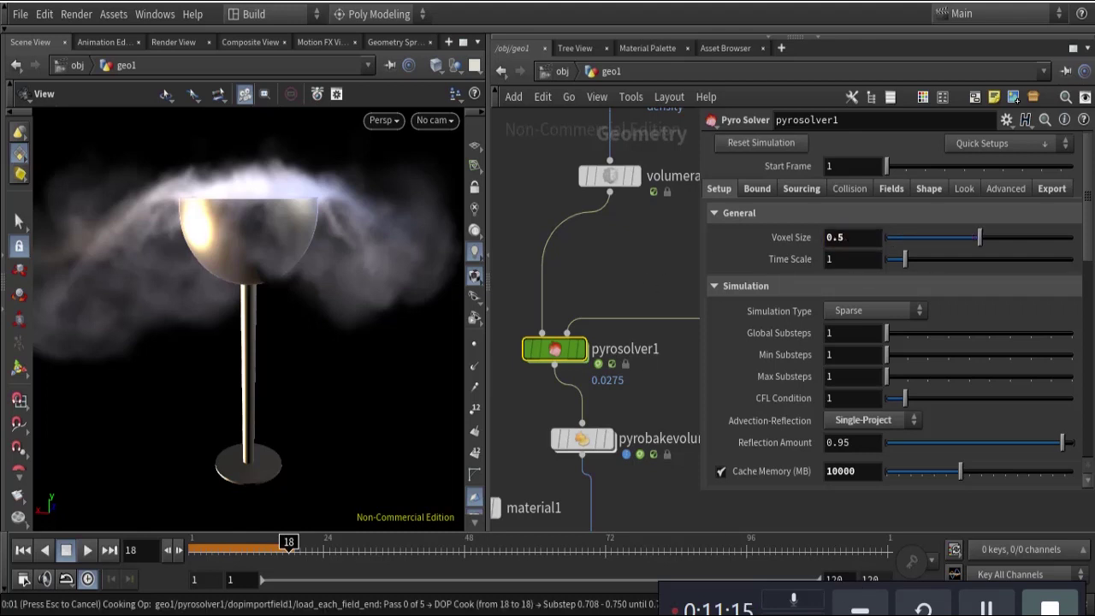
{"action": "left_click", "coordinate": [22, 552]}
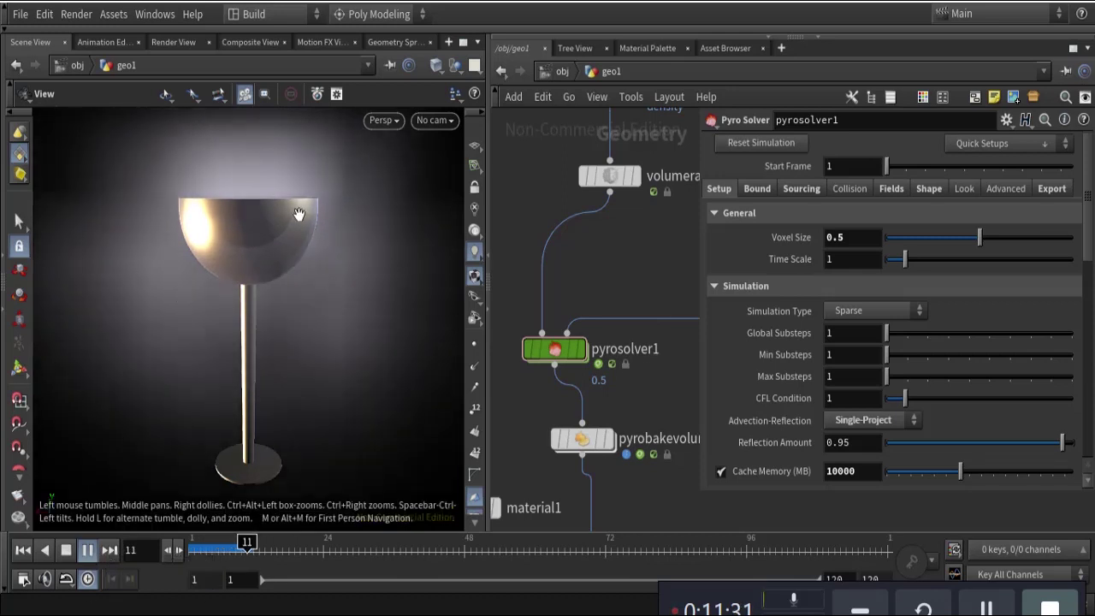
{"action": "left_click", "coordinate": [85, 552]}
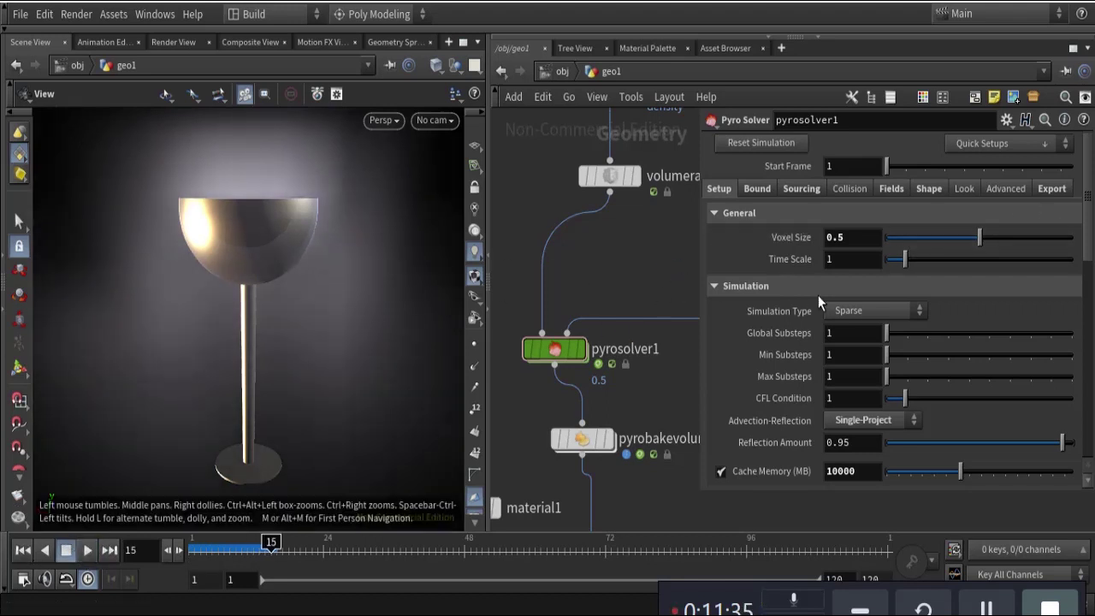
Look through pyrosolver1's fields, shape, boundary and sourcing settings
{"action": "left_click", "coordinate": [898, 191]}
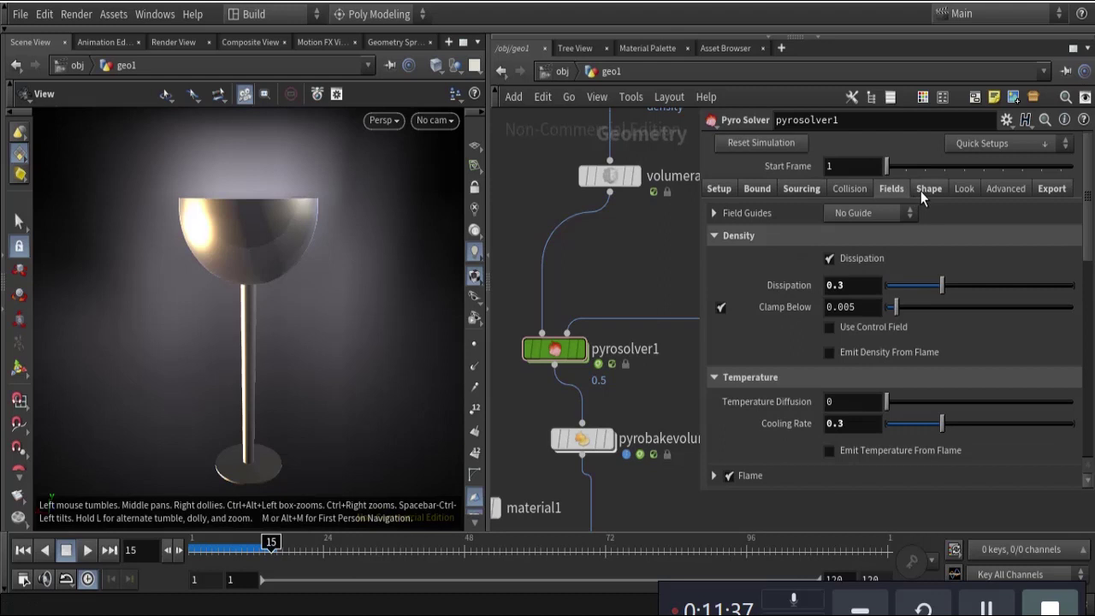
{"action": "left_click", "coordinate": [926, 191]}
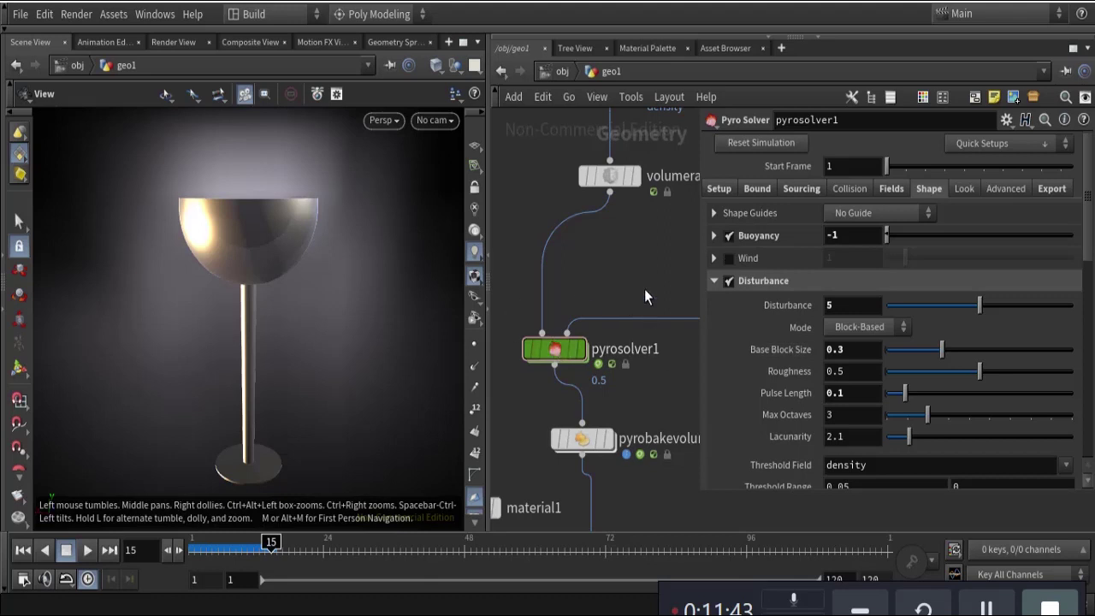
{"action": "left_click_drag", "start_coordinate": [506, 310], "coordinate": [617, 370]}
{"action": "left_click", "coordinate": [759, 189]}
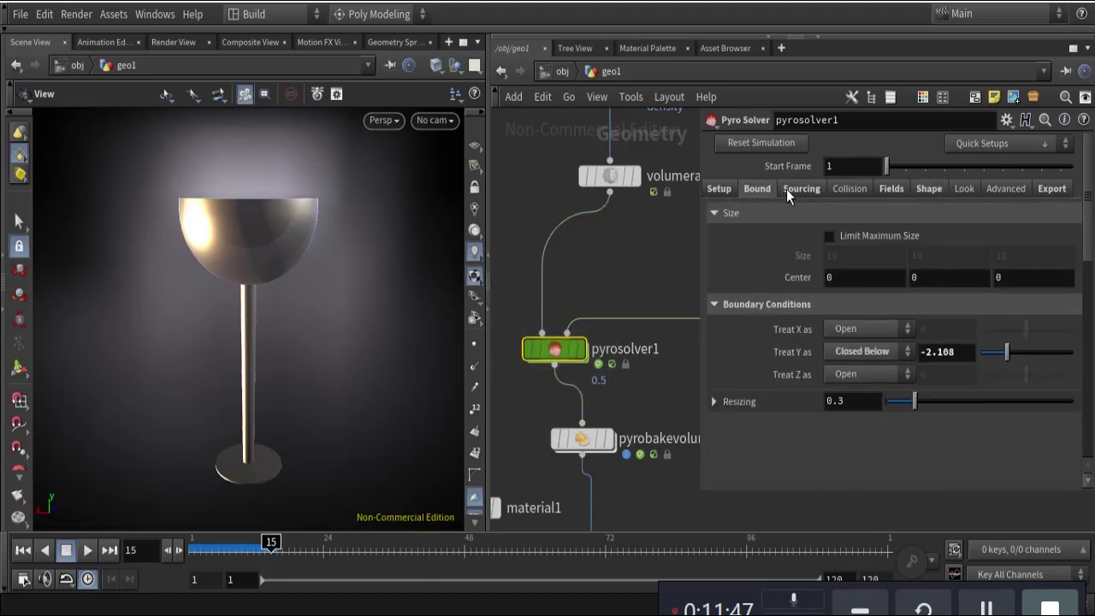
{"action": "left_click", "coordinate": [808, 190]}
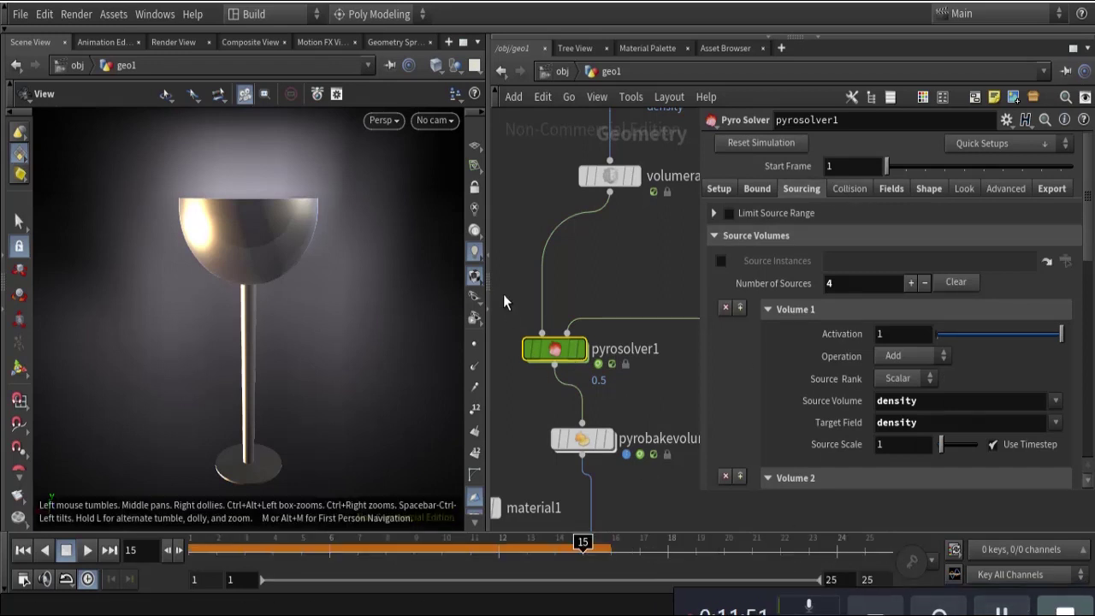
Select pyrosolver1 and set its Voxel Size to 0.1
{"action": "left_click_drag", "start_coordinate": [503, 294], "coordinate": [642, 365]}
{"action": "left_click", "coordinate": [716, 189]}
{"action": "left_click", "coordinate": [849, 240]}
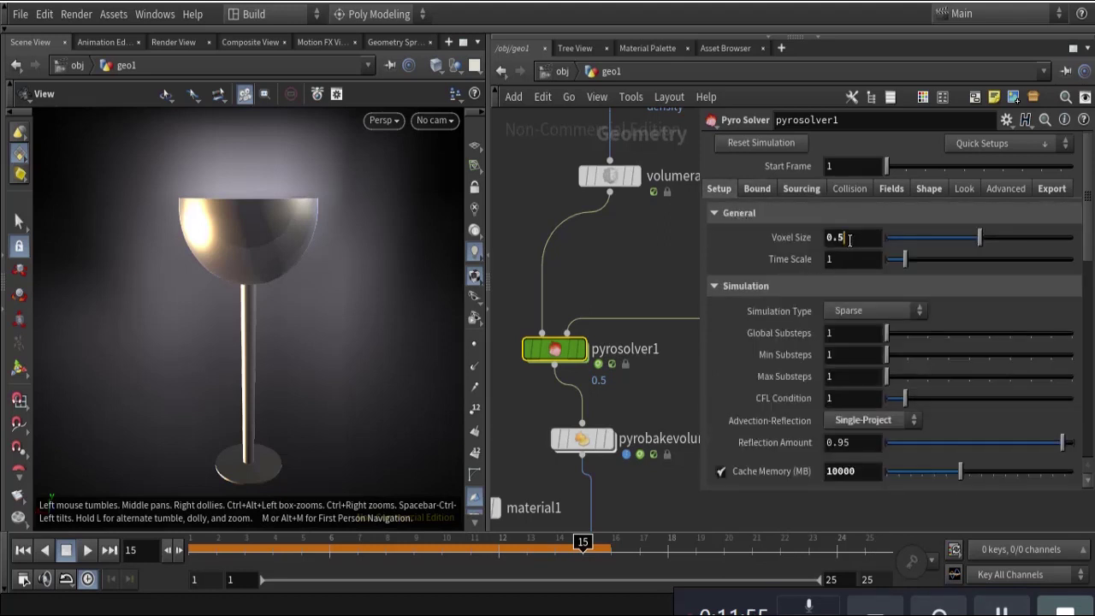
{"action": "left_click", "coordinate": [834, 237]}
{"action": "type", "text": "1"}
{"action": "key", "text": "Return"}
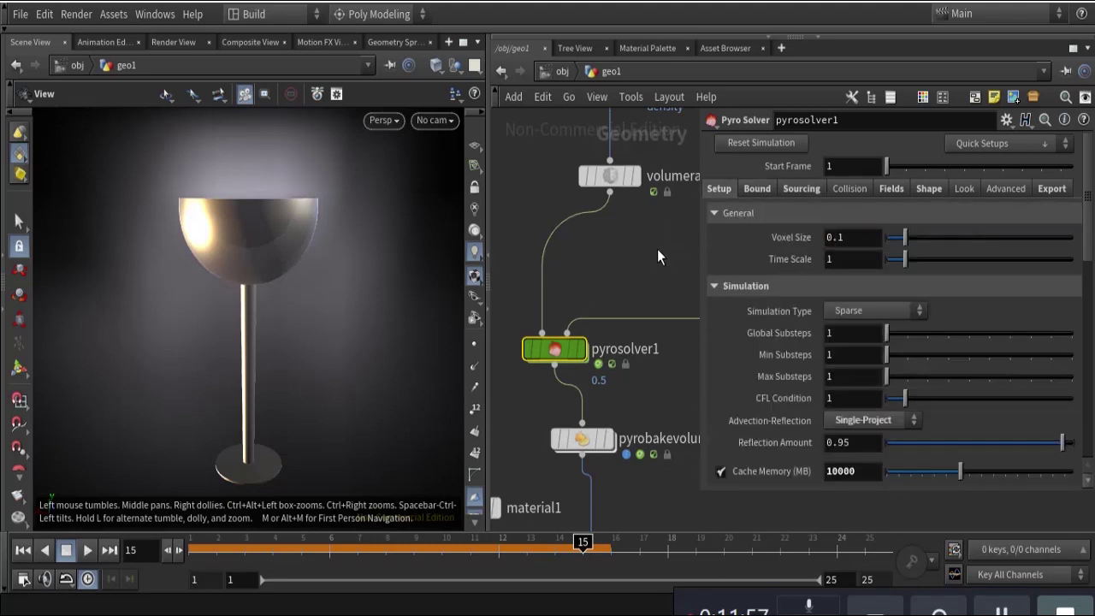
Play the simulation from the first frame to examine the smoke, and return to frame 1
{"action": "left_click", "coordinate": [23, 550]}
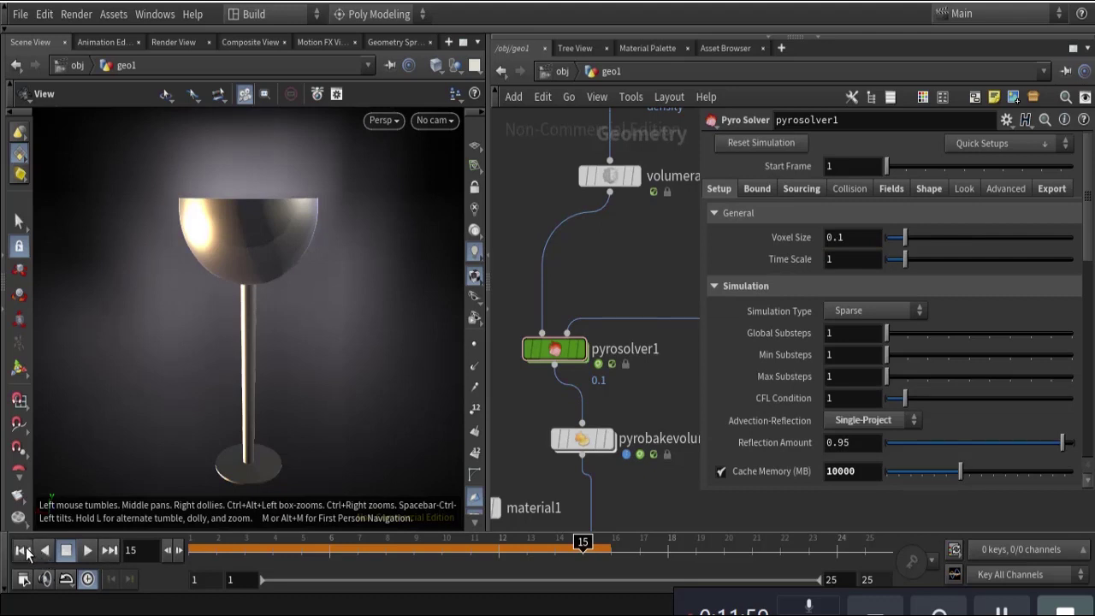
{"action": "left_click_drag", "start_coordinate": [230, 189], "coordinate": [272, 190]}
{"action": "left_click", "coordinate": [87, 552]}
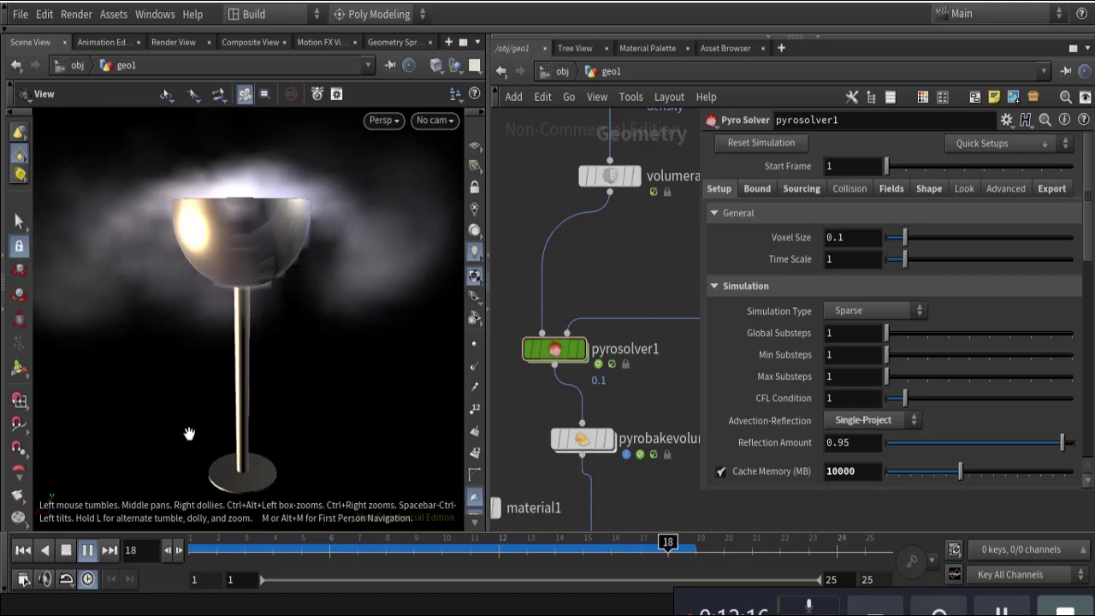
{"action": "left_click", "coordinate": [21, 551]}
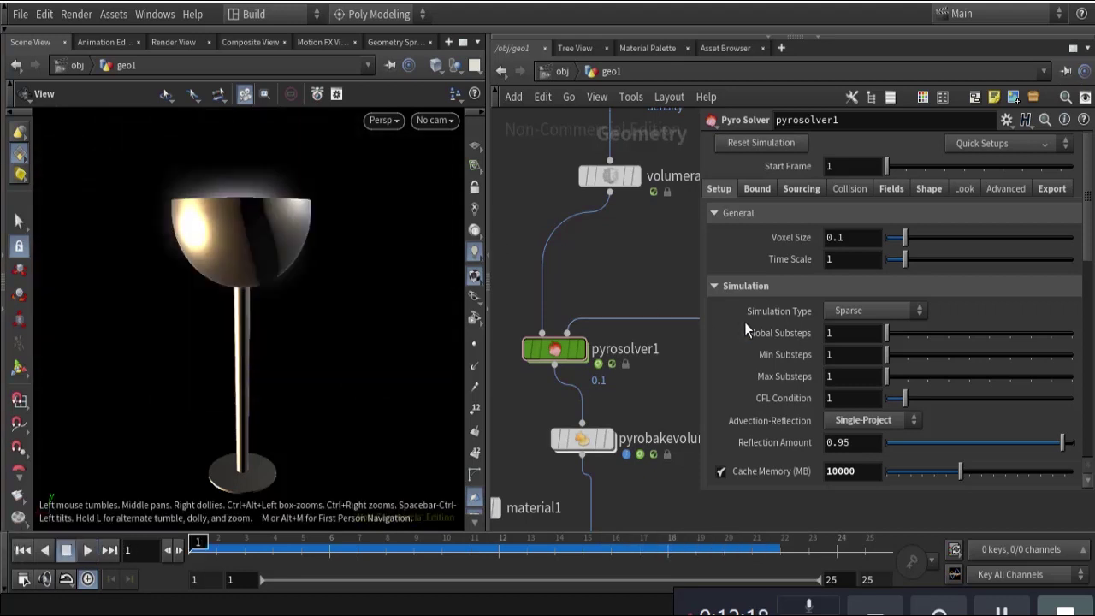
Check pyrosolver1's fields and shape settings, and inspect the source volumes down to Volume 4
{"action": "left_click", "coordinate": [896, 188]}
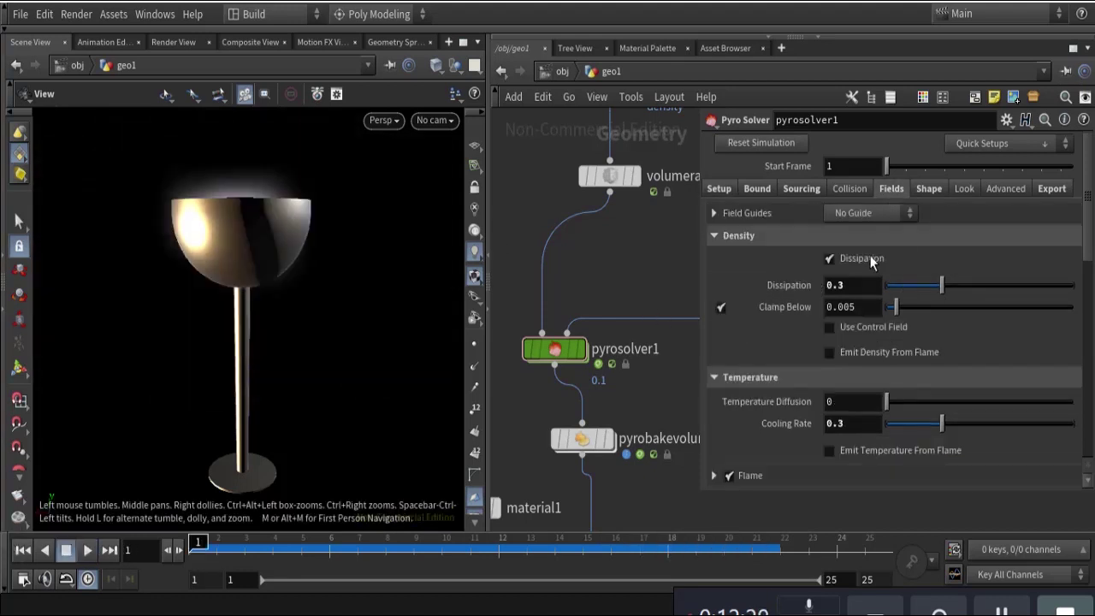
{"action": "left_click", "coordinate": [929, 189]}
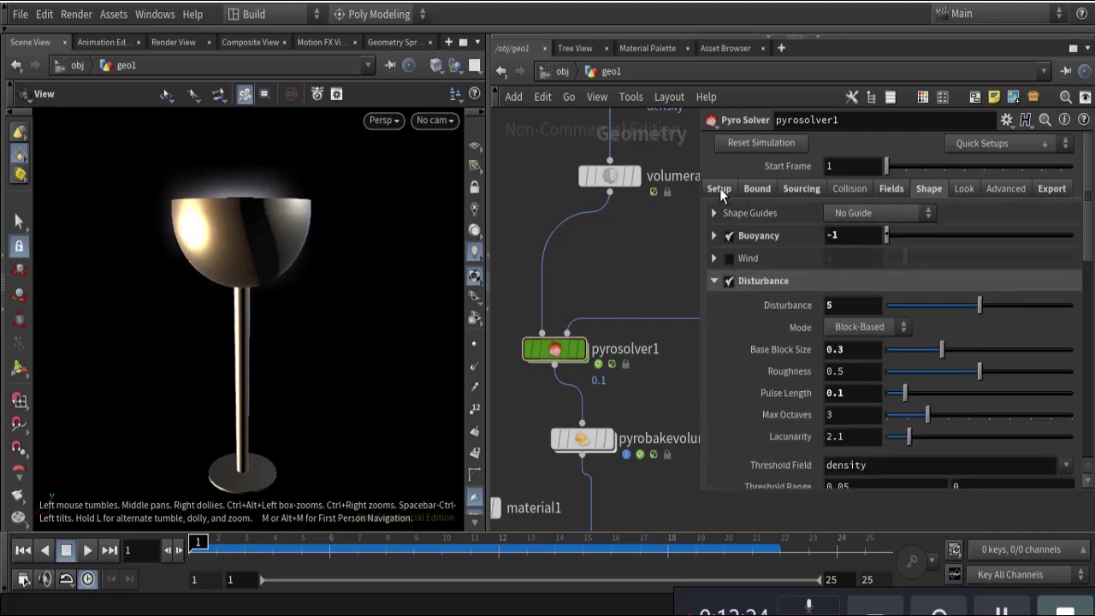
{"action": "left_click", "coordinate": [795, 189]}
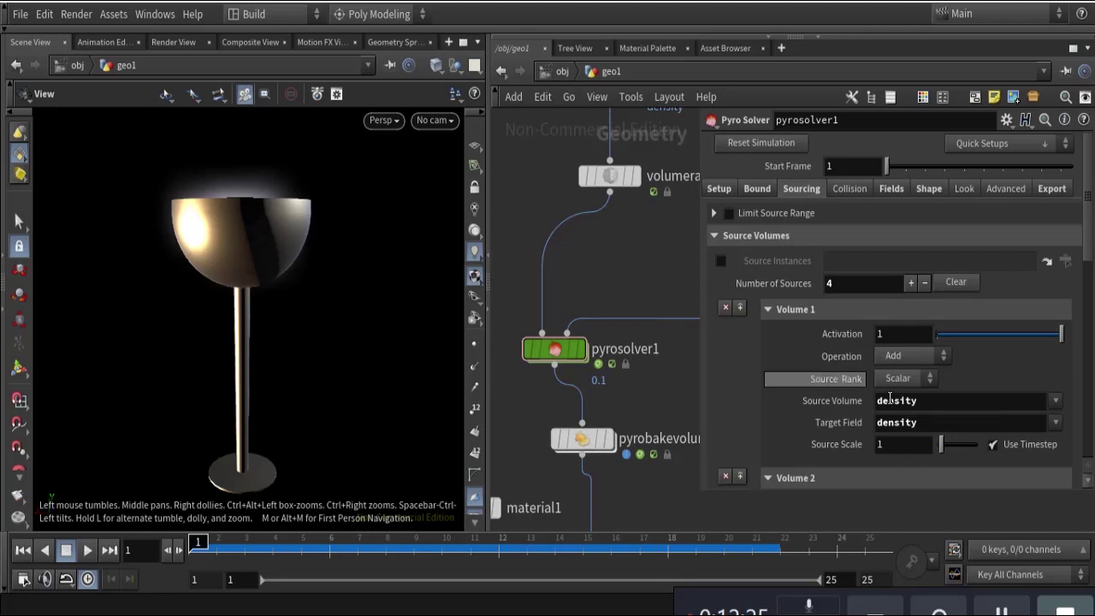
{"action": "scroll", "coordinate": [903, 411], "scroll_direction": "down", "scroll_amount": 5}
{"action": "scroll", "coordinate": [901, 411], "scroll_direction": "down", "scroll_amount": 5}
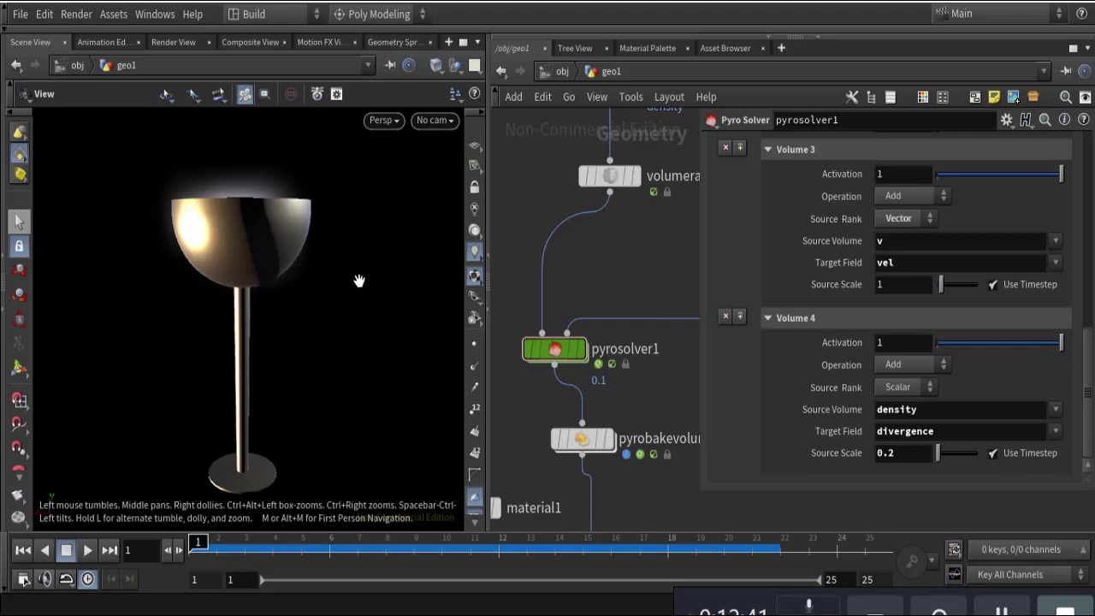
Test the simulation with Volume 4's divergence Source Scale at 0, return to the first frame, and undo the change
{"action": "left_click", "coordinate": [906, 457]}
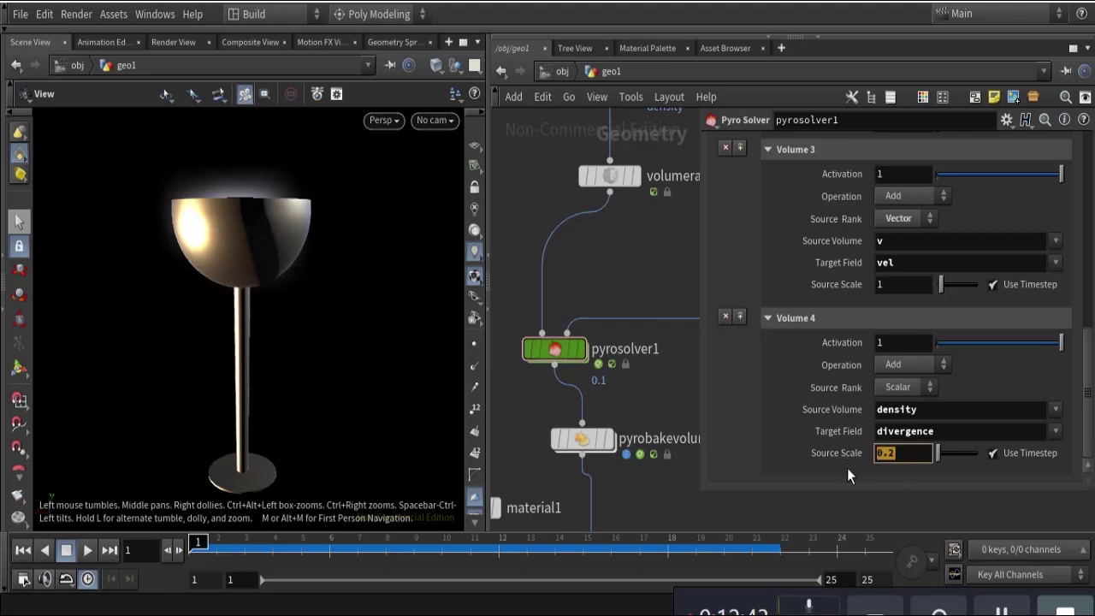
{"action": "type", "text": "0"}
{"action": "key", "text": "Return"}
{"action": "left_click", "coordinate": [86, 553]}
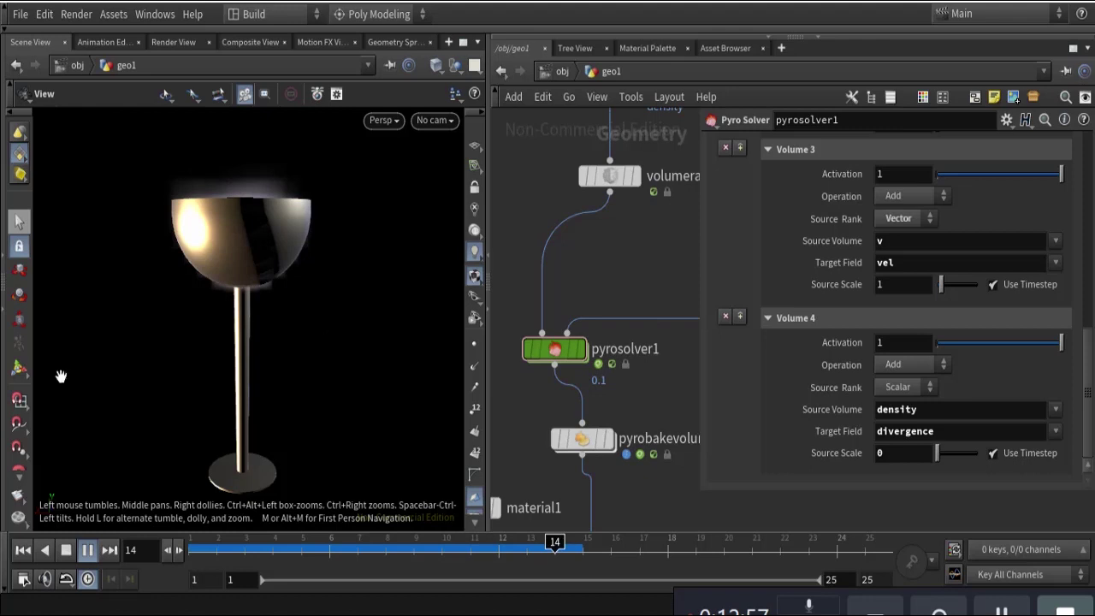
{"action": "left_click", "coordinate": [24, 552]}
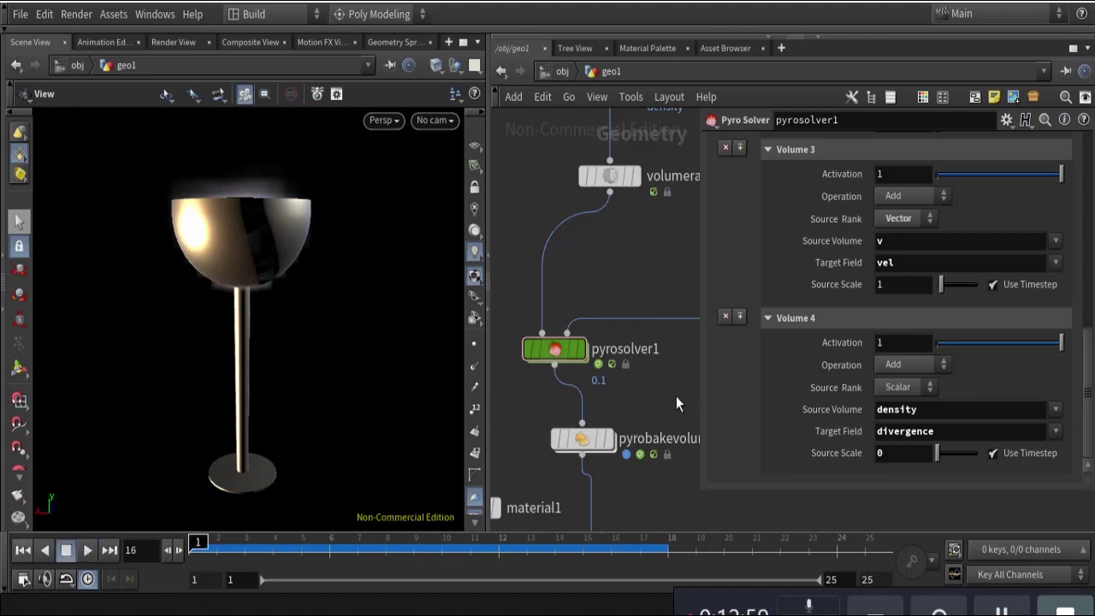
{"action": "key", "text": "ctrl+z"}
{"action": "key", "text": "ctrl+y"}
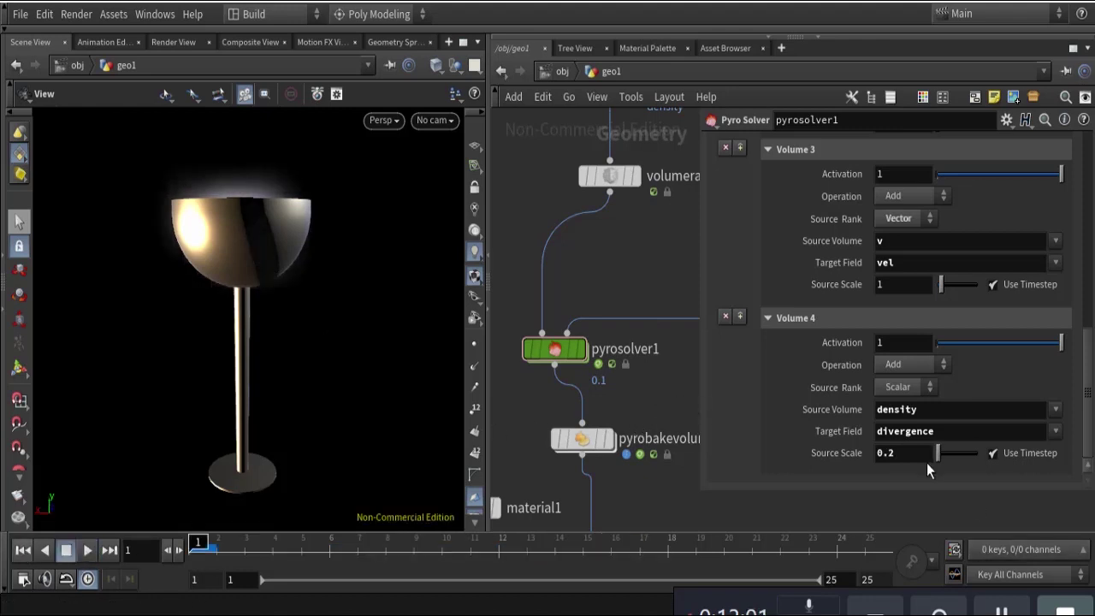
Play the simulation from the first frame to examine the smoke spreading around the glass, and stop playback
{"action": "left_click", "coordinate": [88, 552]}
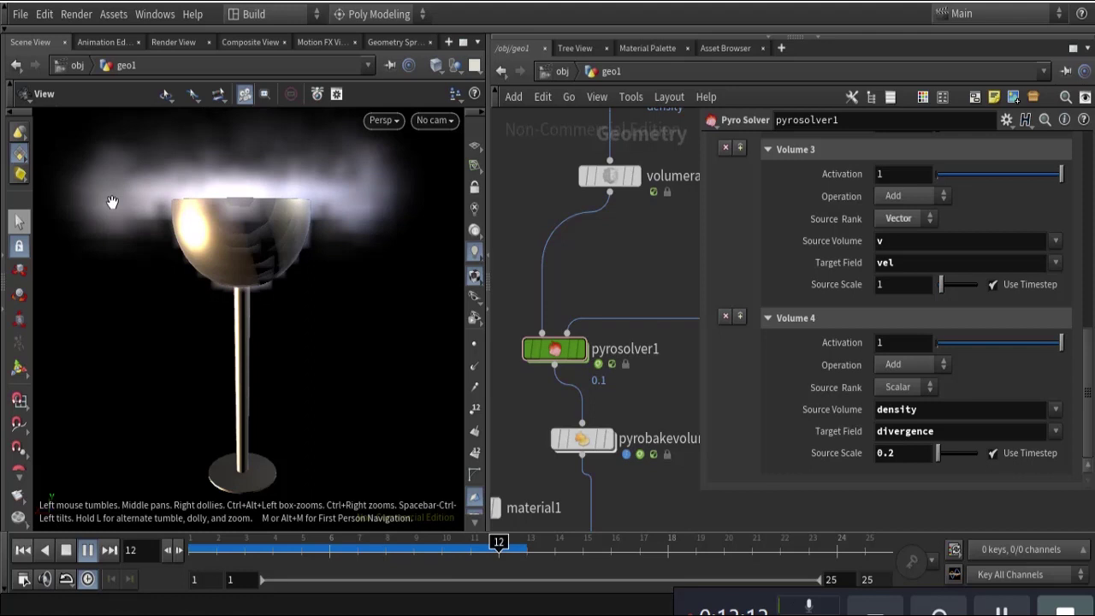
{"action": "left_click", "coordinate": [84, 548]}
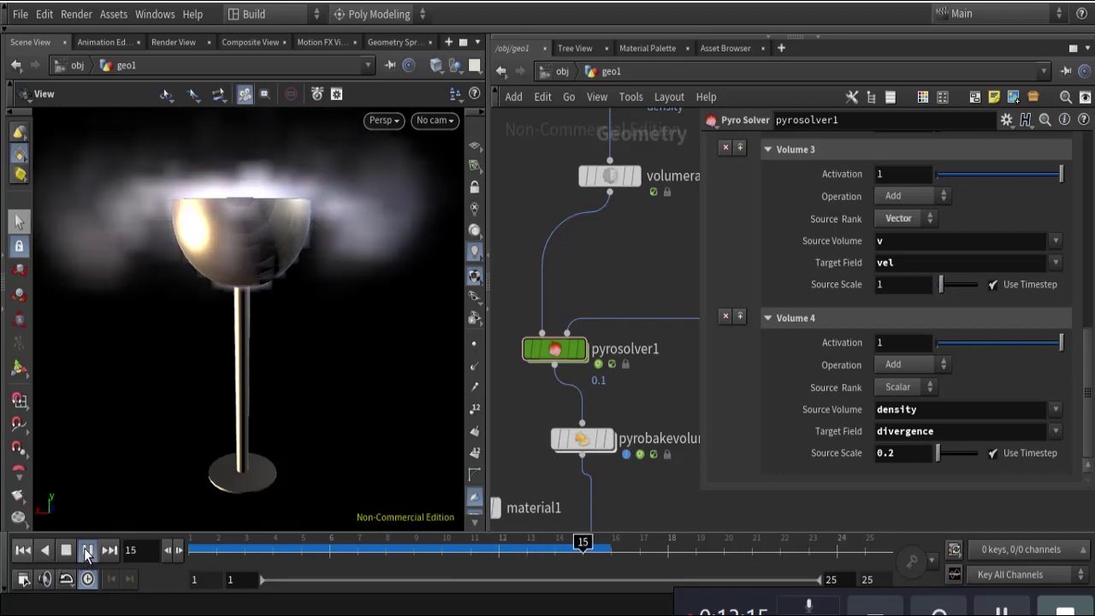
Test the simulation from the first frame with Volume 4's divergence Source Scale at 1, examining the whole smoke cloud around the glass
{"action": "double_click", "coordinate": [901, 454]}
{"action": "type", "text": "1"}
{"action": "key", "text": "Return"}
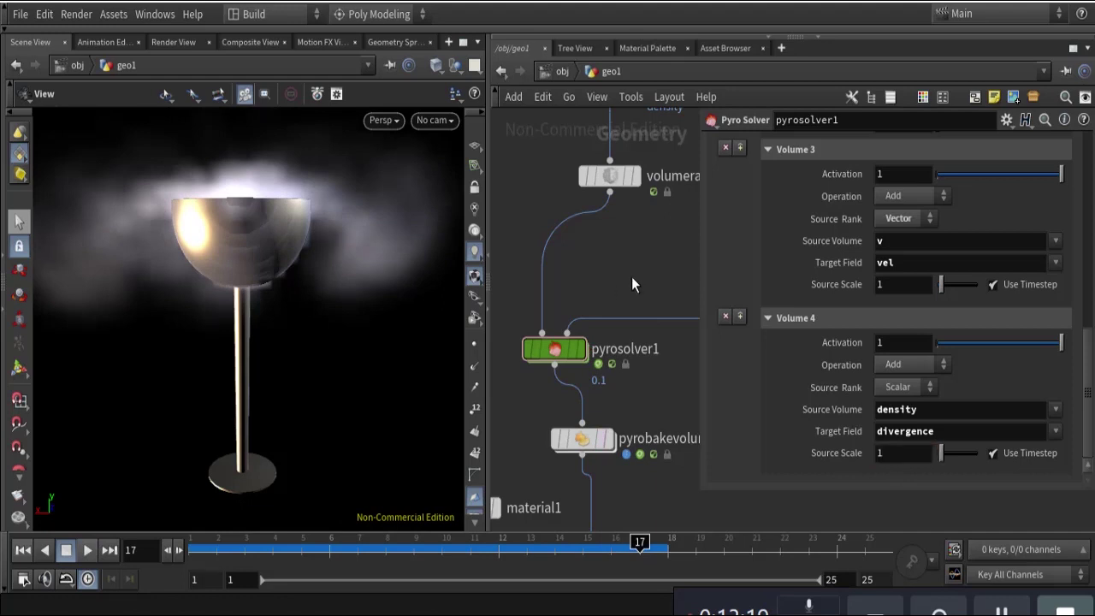
{"action": "left_click", "coordinate": [23, 550]}
{"action": "left_click", "coordinate": [84, 552]}
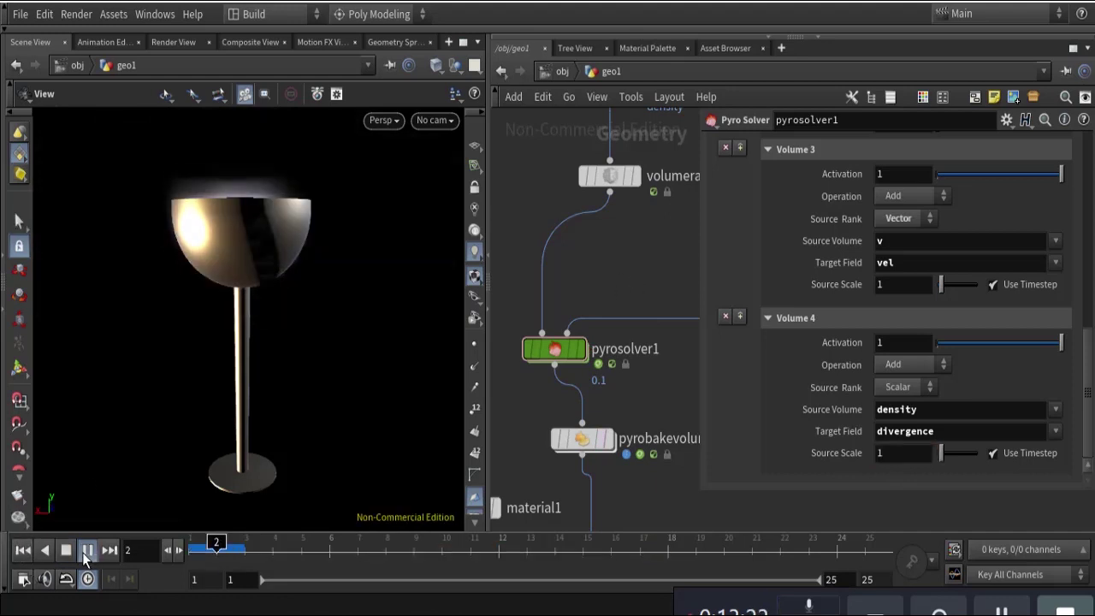
{"action": "key", "text": "Escape"}
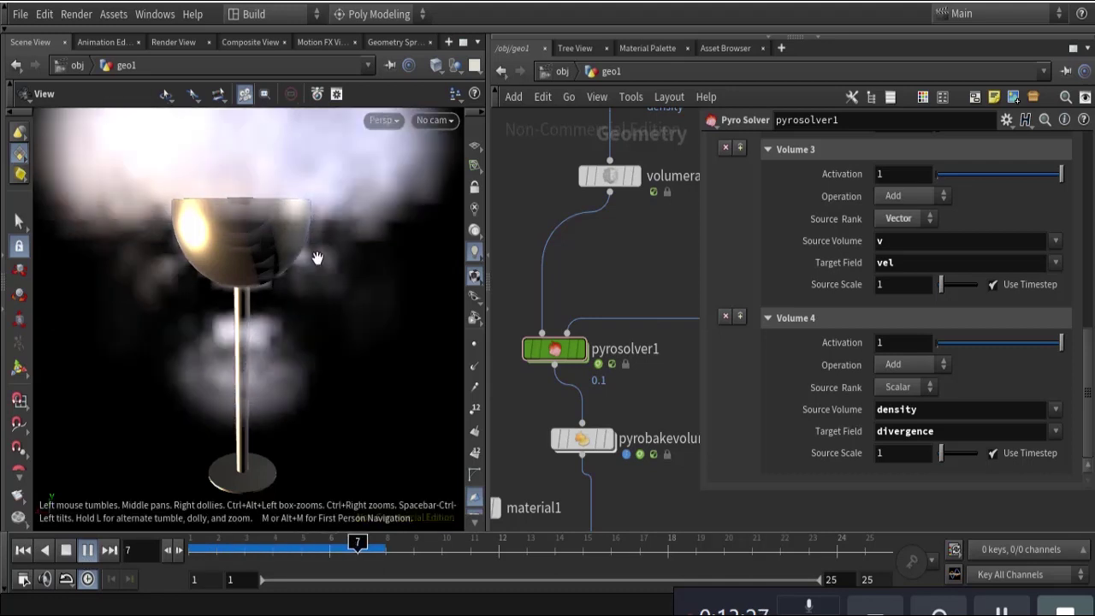
{"action": "right_click_drag", "start_coordinate": [209, 289], "coordinate": [185, 303]}
{"action": "middle_click_drag", "start_coordinate": [293, 284], "coordinate": [292, 320]}
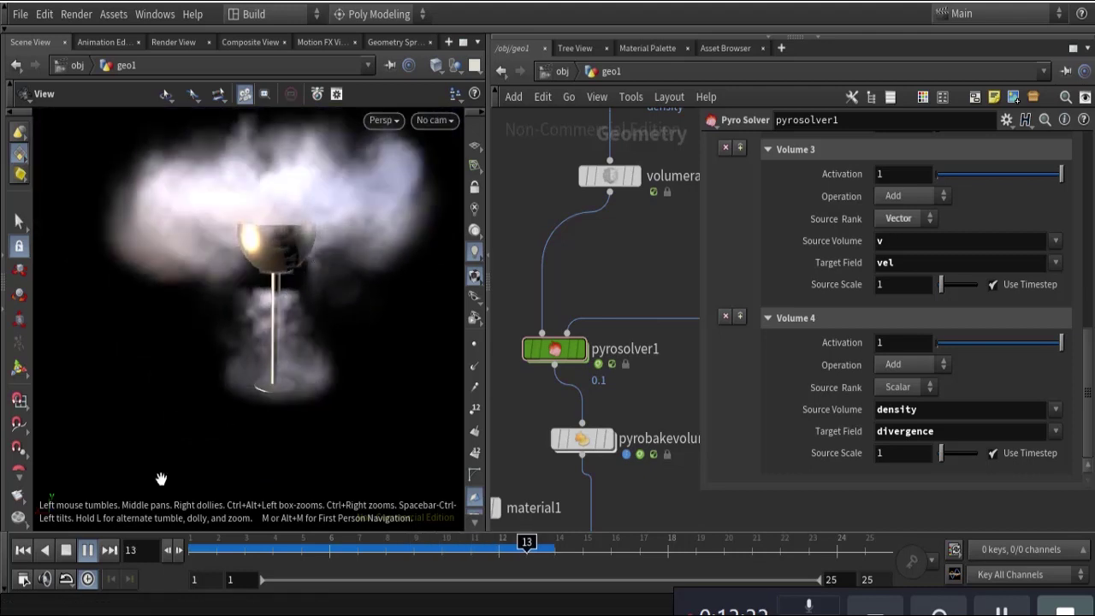
{"action": "left_click", "coordinate": [23, 550]}
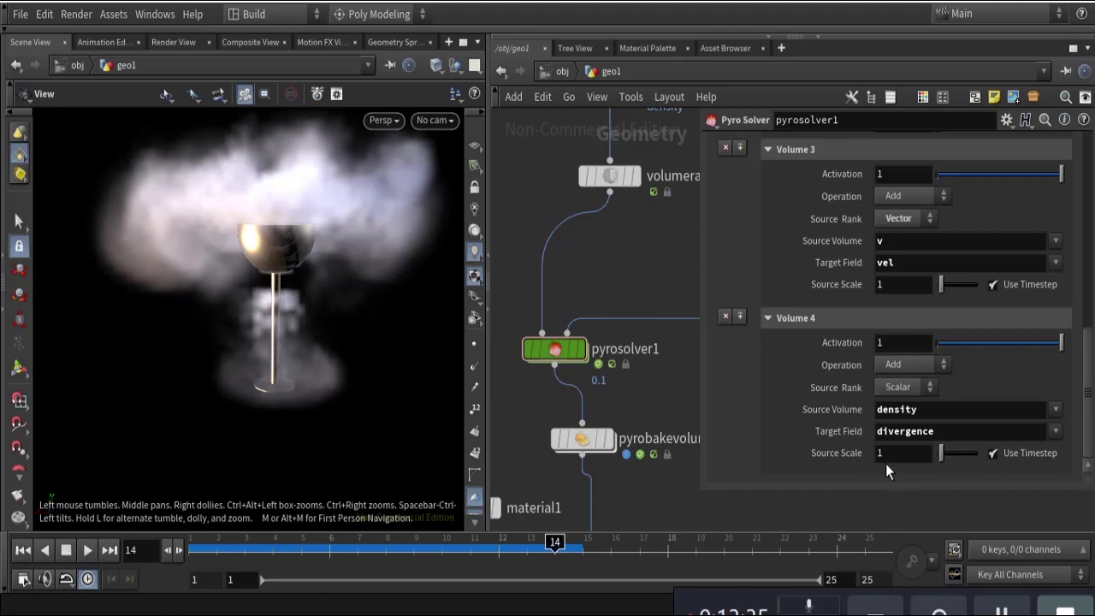
Set Volume 4's divergence Source Scale to 0.2, replay the simulation to check the smoke, and return to frame 1
{"action": "left_click_drag", "start_coordinate": [892, 455], "coordinate": [860, 470]}
{"action": "type", "text": ".2"}
{"action": "key", "text": "Return"}
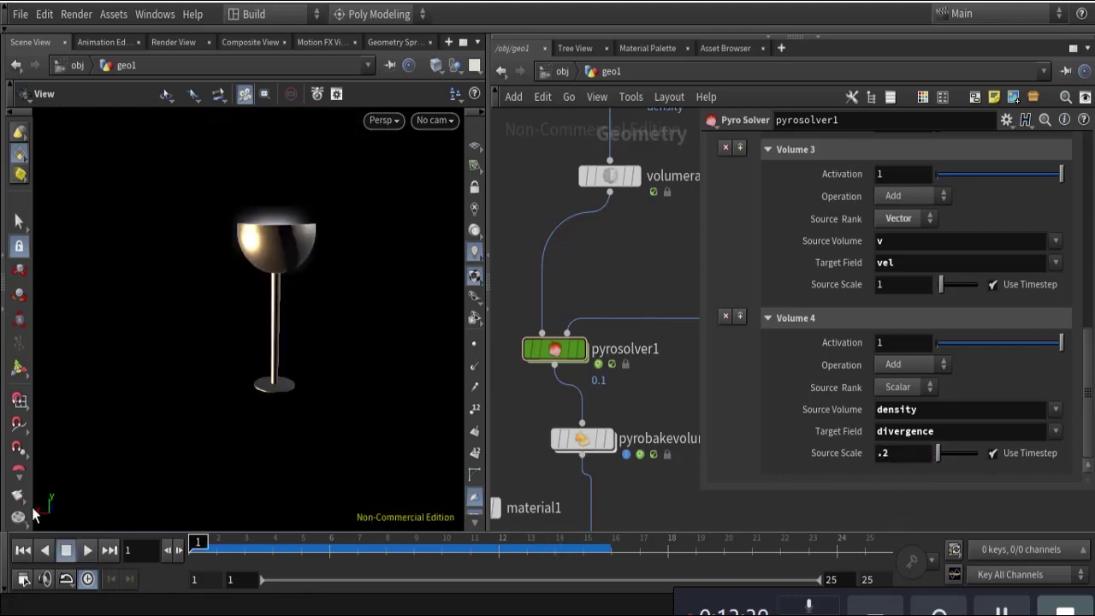
{"action": "left_click", "coordinate": [89, 552]}
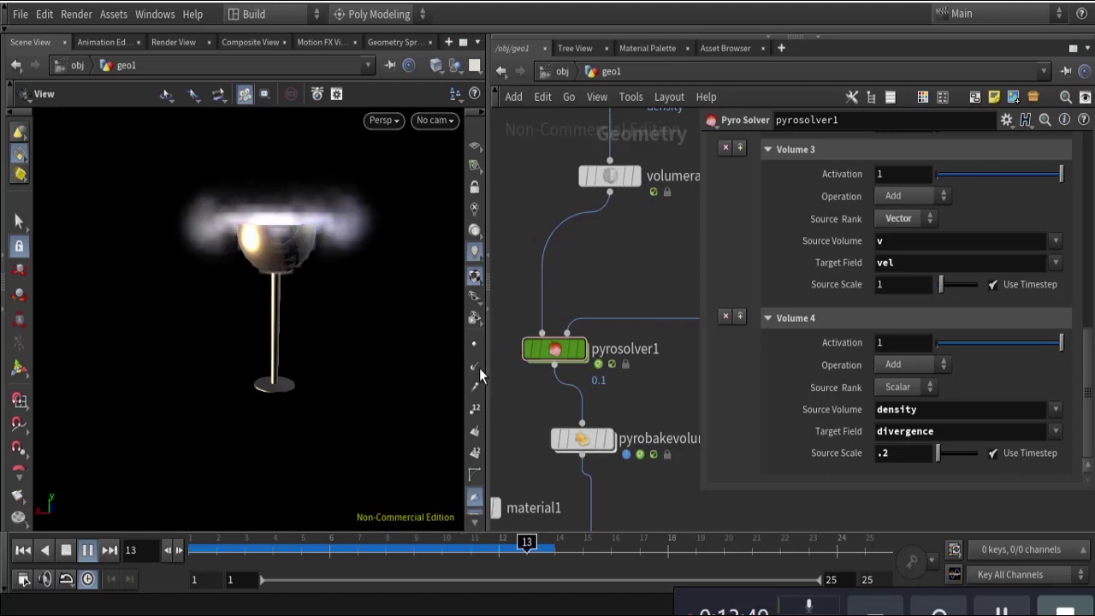
{"action": "left_click", "coordinate": [23, 557]}
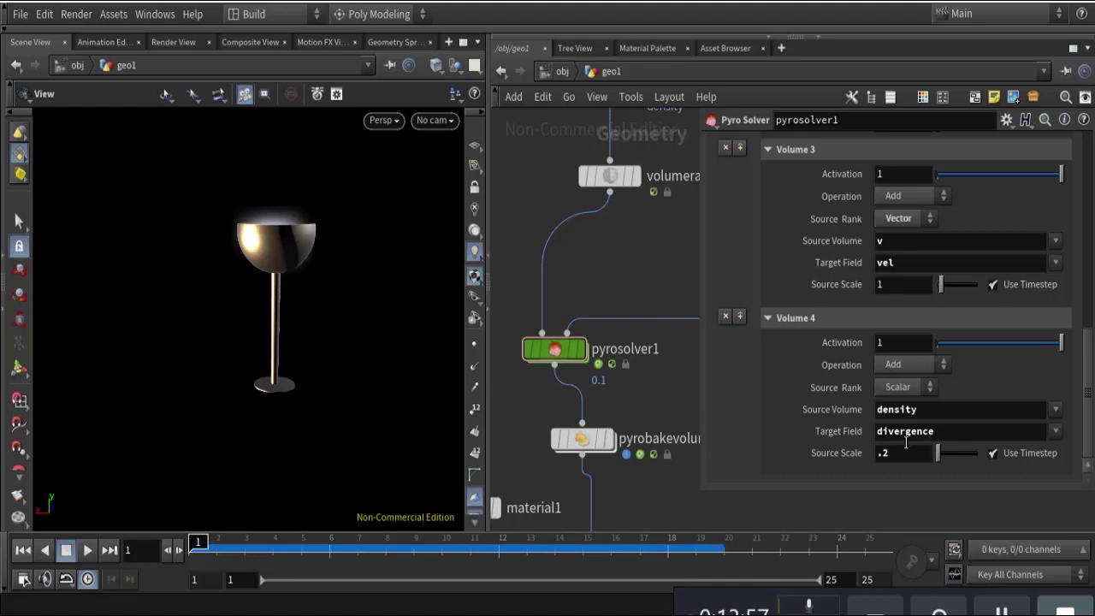
Review pyrosolver1's source volumes, and examine its Disturbance and Turbulence shape settings down to Viscosity
{"action": "scroll", "coordinate": [908, 441], "scroll_direction": "up", "scroll_amount": 6}
{"action": "scroll", "coordinate": [908, 441], "scroll_direction": "down", "scroll_amount": 5}
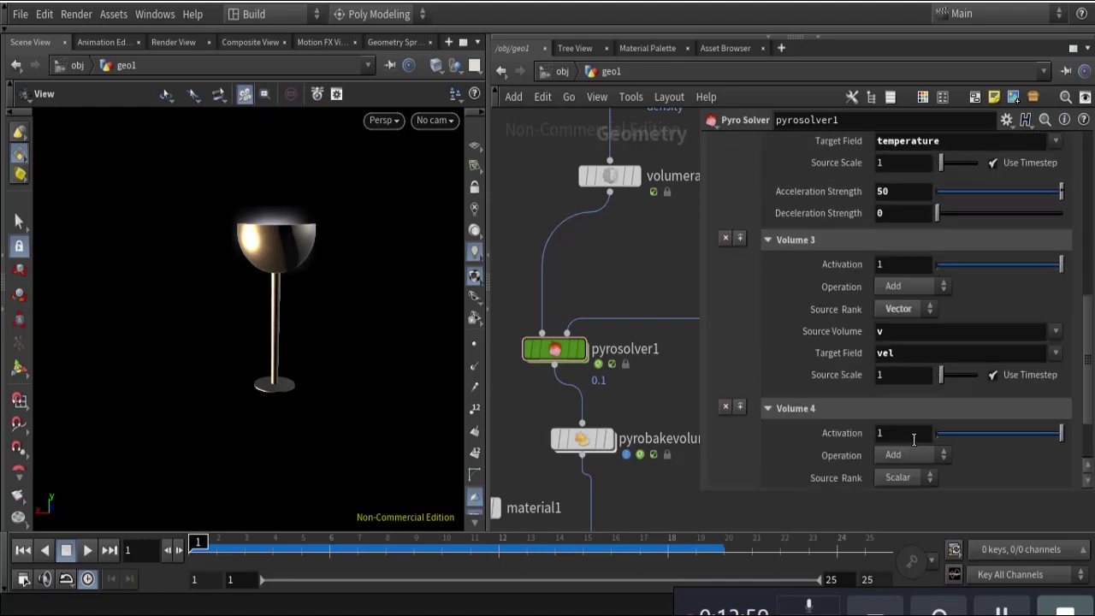
{"action": "scroll", "coordinate": [914, 439], "scroll_direction": "down", "scroll_amount": 2}
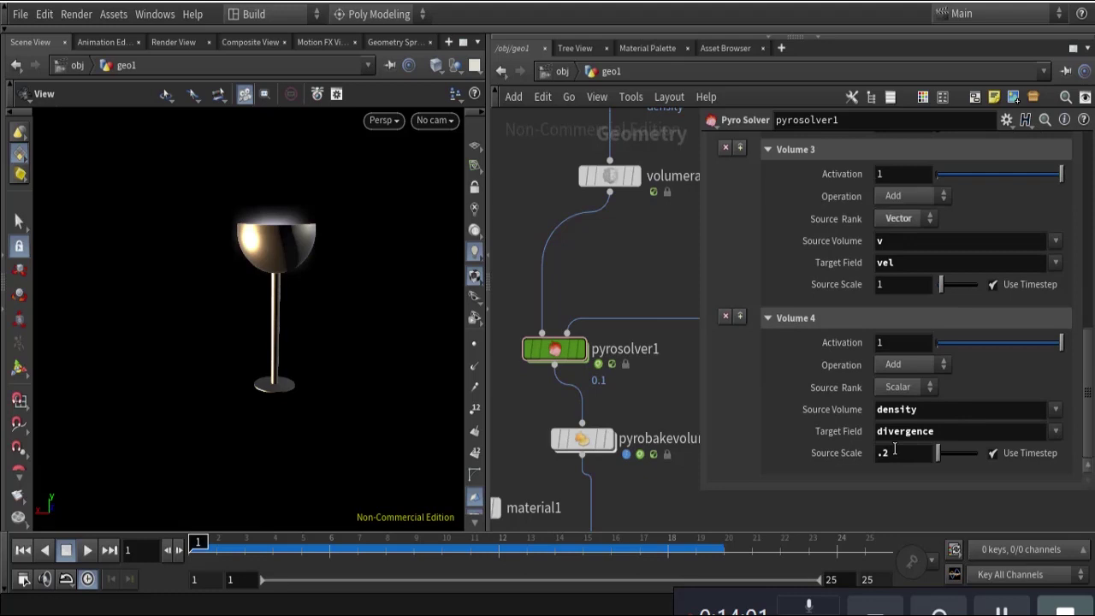
{"action": "scroll", "coordinate": [907, 442], "scroll_direction": "up", "scroll_amount": 10}
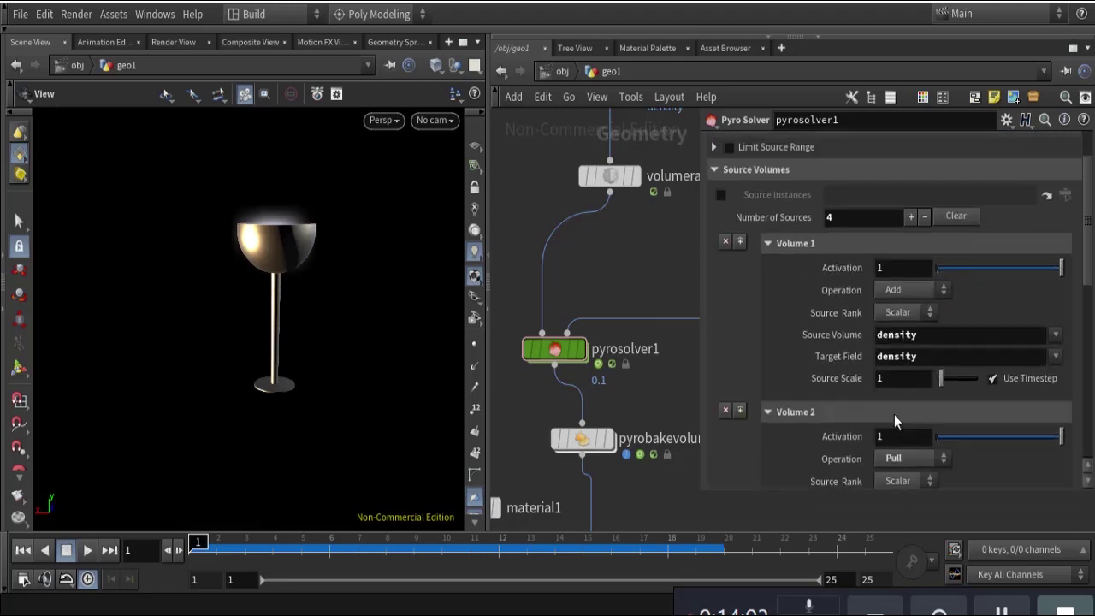
{"action": "scroll", "coordinate": [894, 419], "scroll_direction": "up", "scroll_amount": 2}
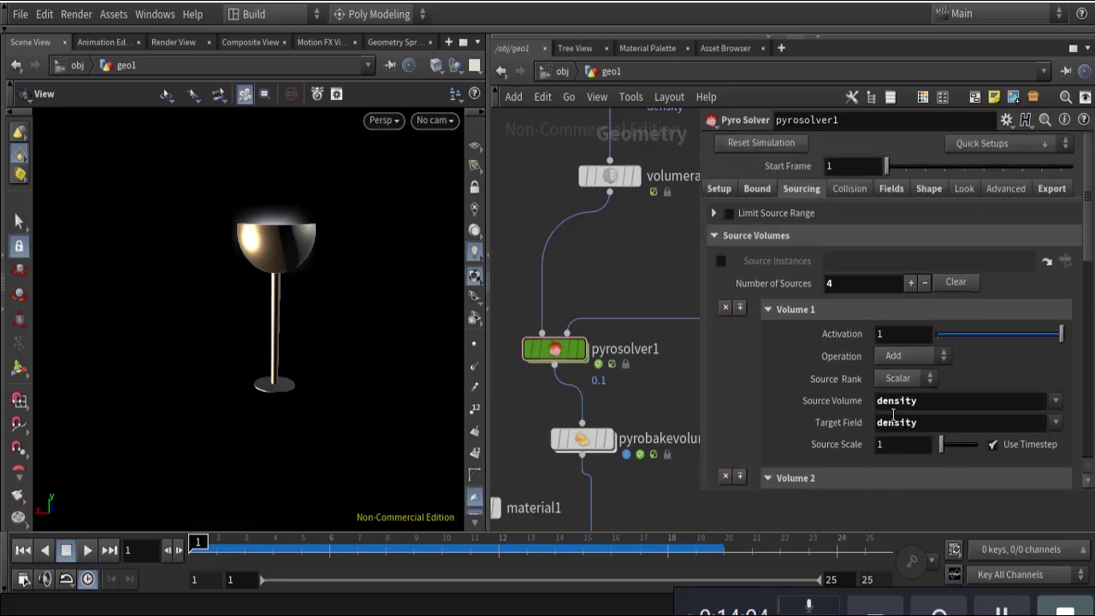
{"action": "left_click", "coordinate": [925, 189]}
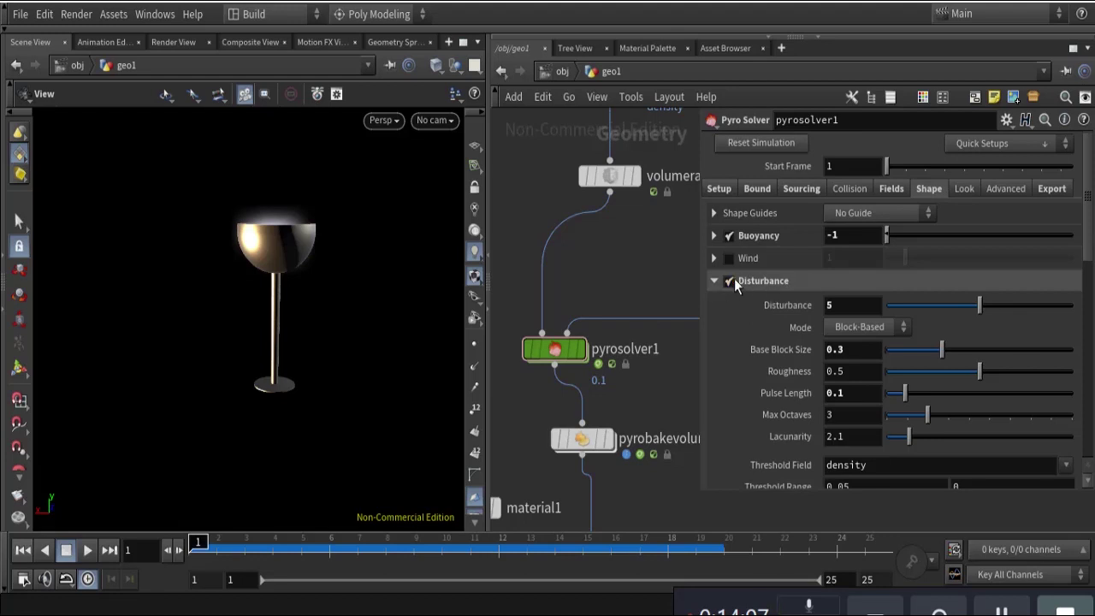
{"action": "scroll", "coordinate": [745, 287], "scroll_direction": "down", "scroll_amount": 4}
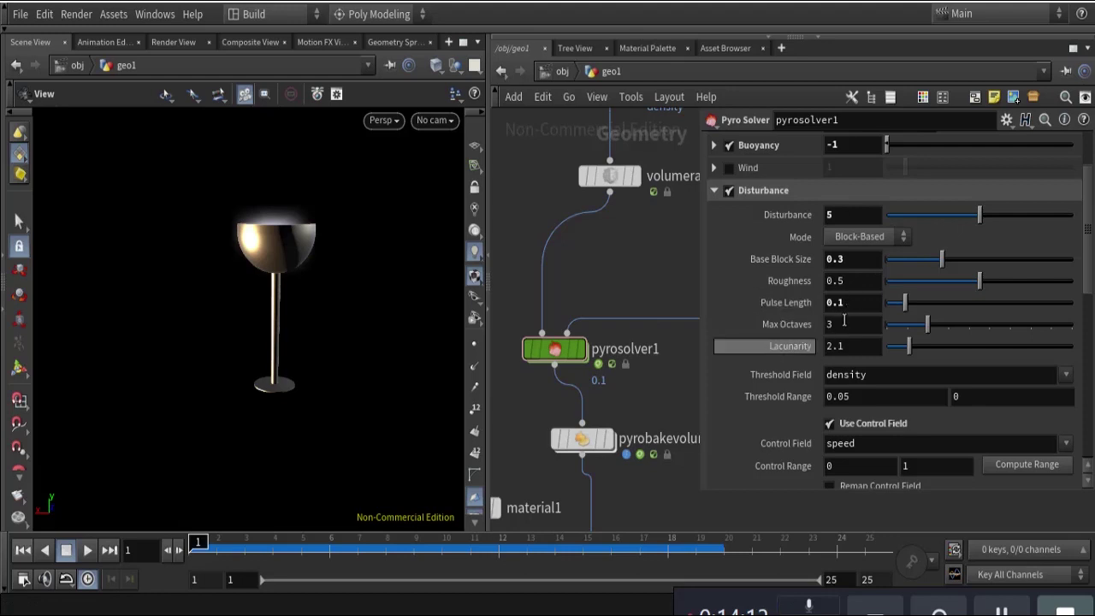
{"action": "scroll", "coordinate": [756, 297], "scroll_direction": "down", "scroll_amount": 12}
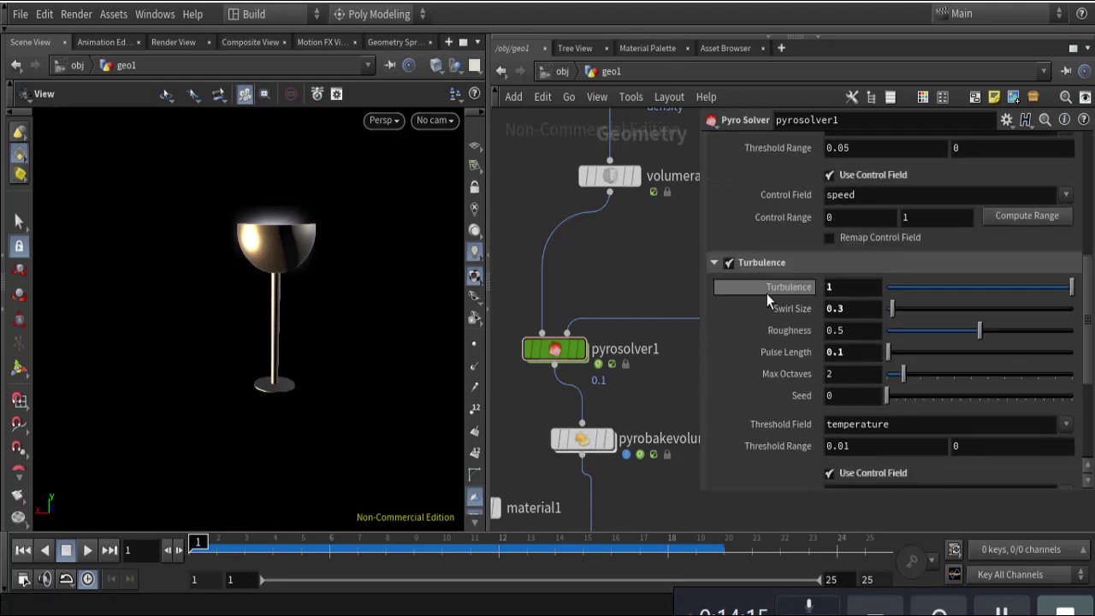
{"action": "scroll", "coordinate": [837, 360], "scroll_direction": "down", "scroll_amount": 8}
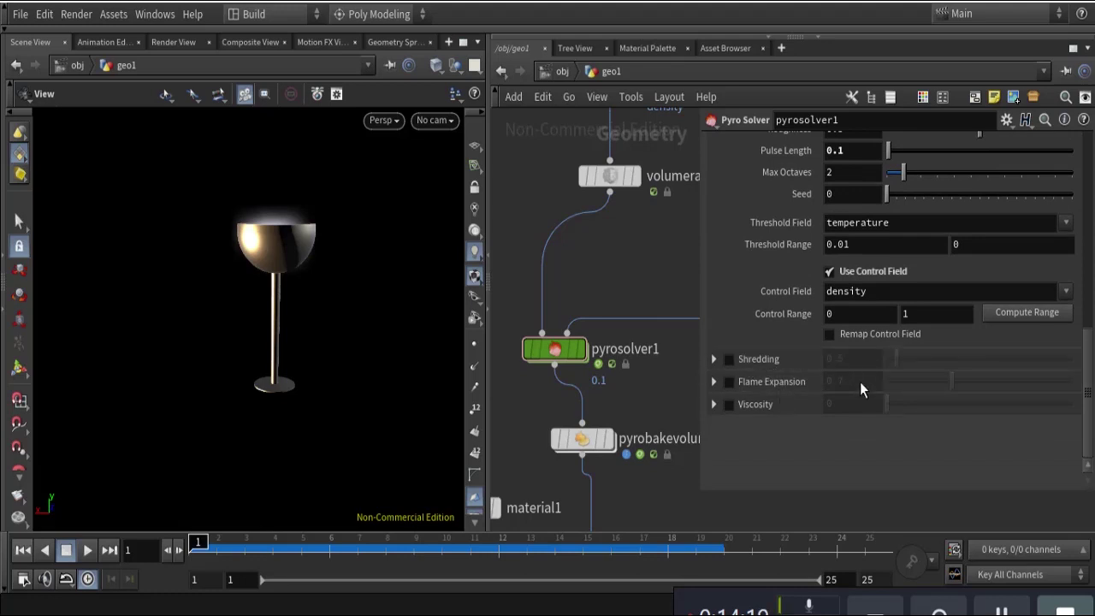
{"action": "scroll", "coordinate": [818, 293], "scroll_direction": "up", "scroll_amount": 4}
{"action": "scroll", "coordinate": [818, 293], "scroll_direction": "up", "scroll_amount": 14}
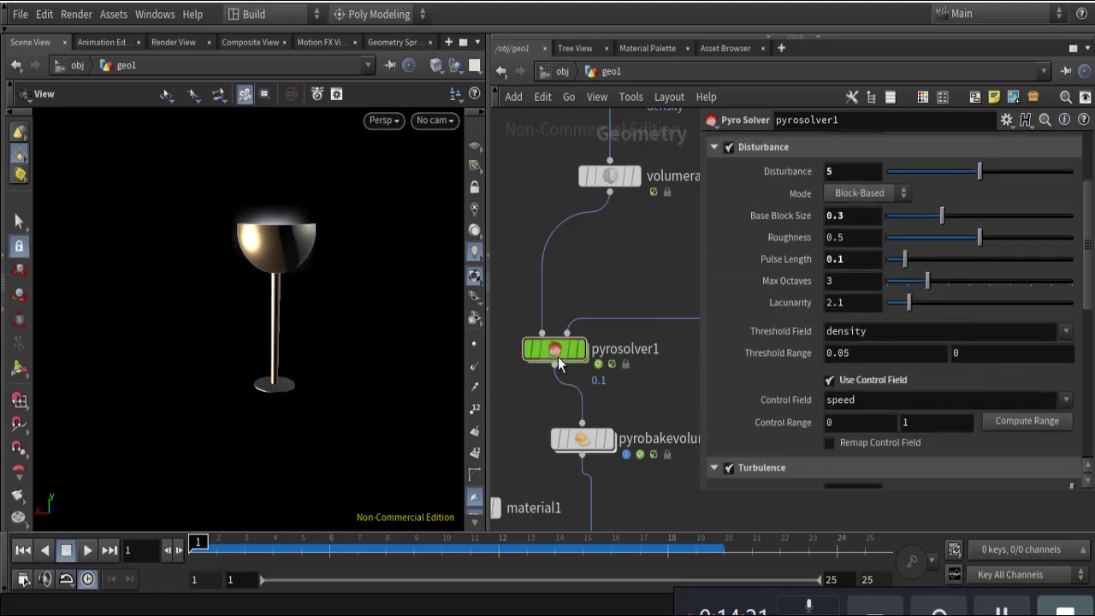
{"action": "middle_click_drag", "start_coordinate": [622, 385], "coordinate": [650, 297]}
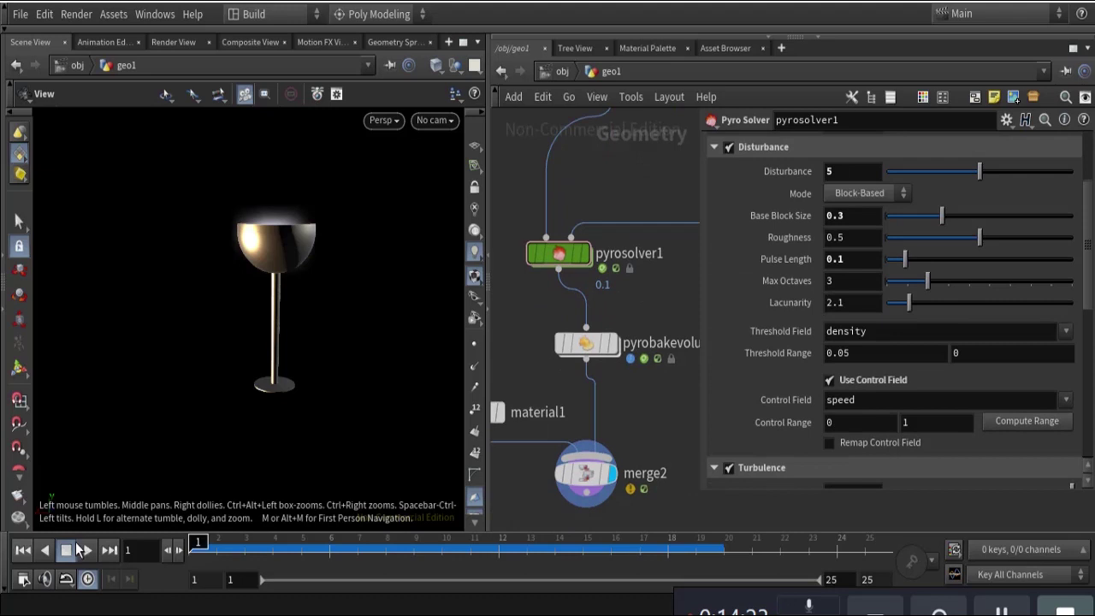